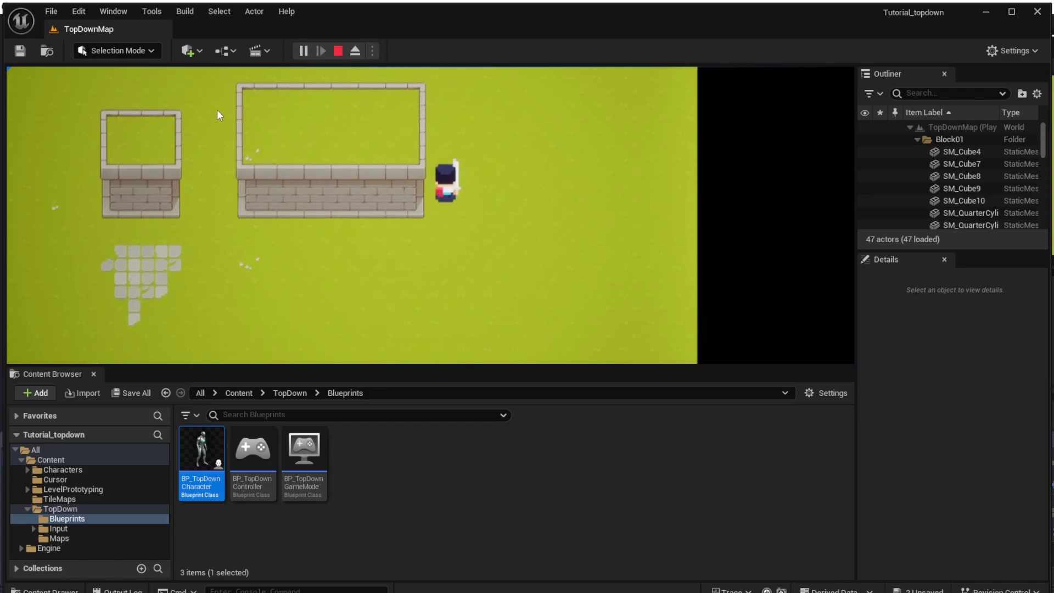
Walk the character around the walls and stone path in the running game preview and end the play session
left_click(215, 113)
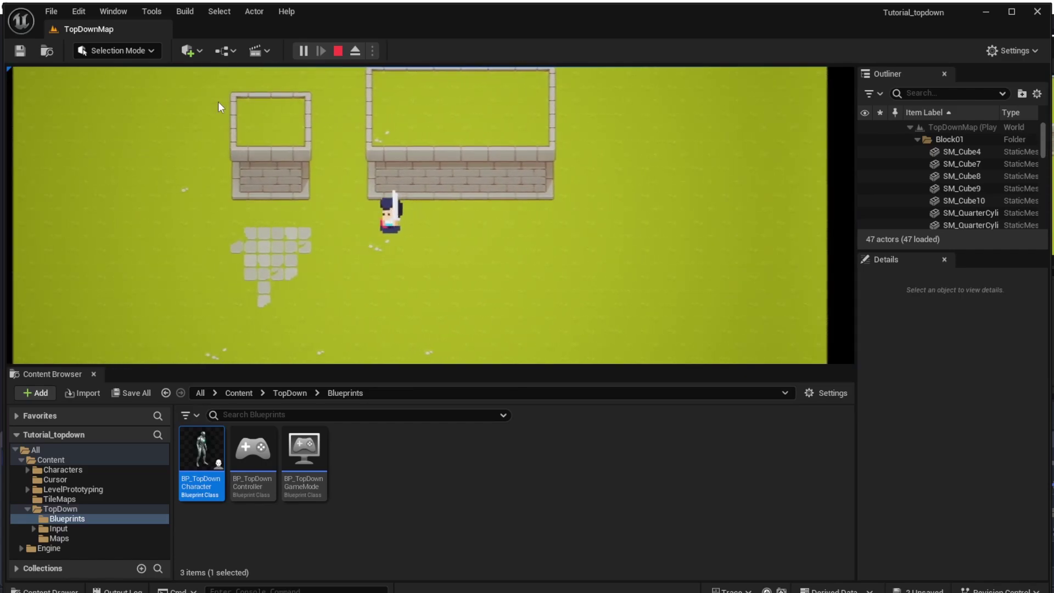
left_click(247, 133)
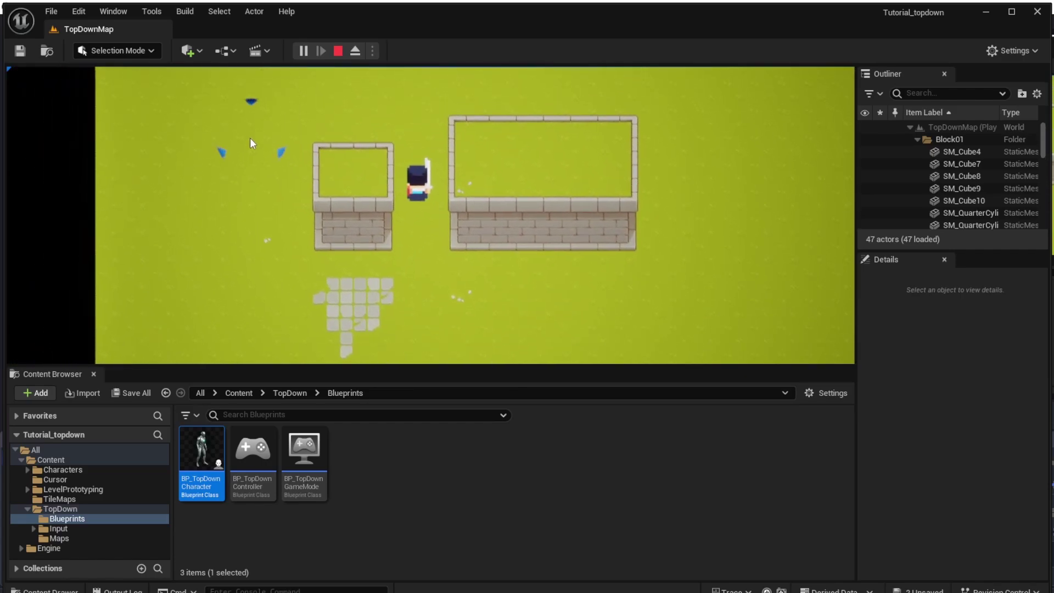
left_click(453, 351)
left_click(716, 255)
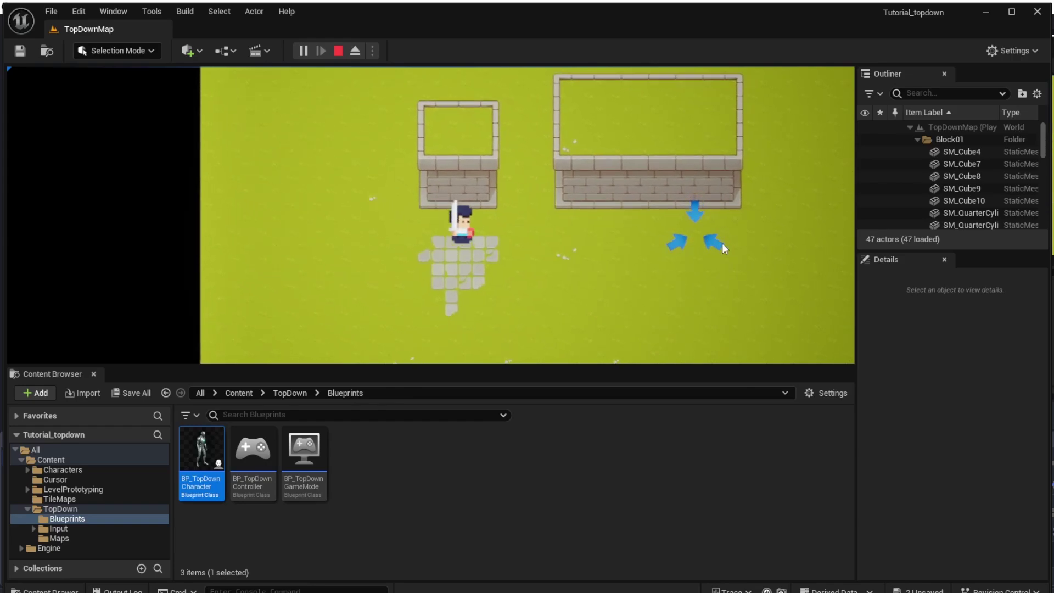
left_click(571, 105)
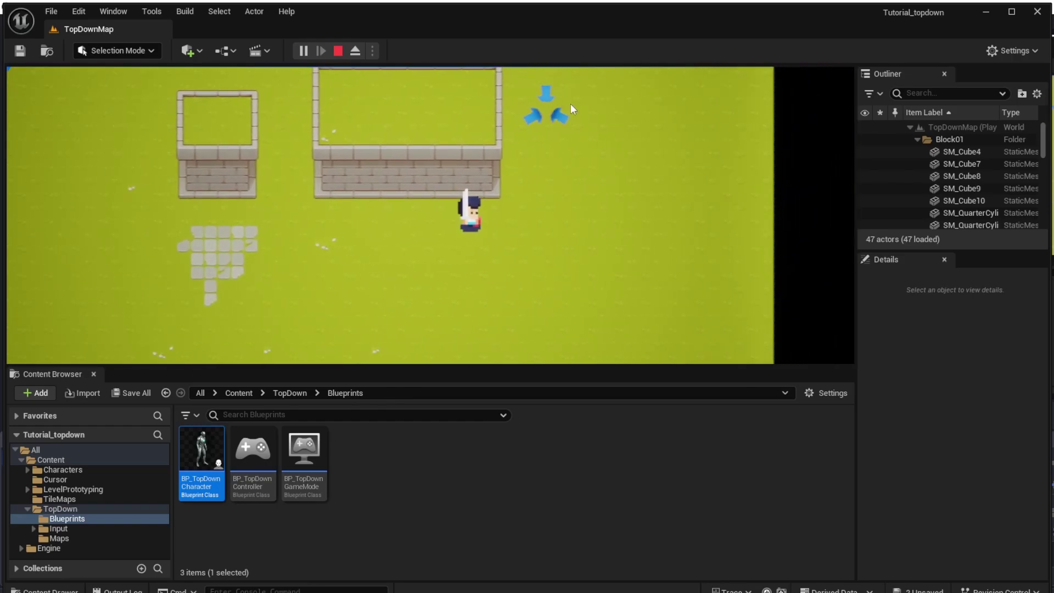
left_click(224, 161)
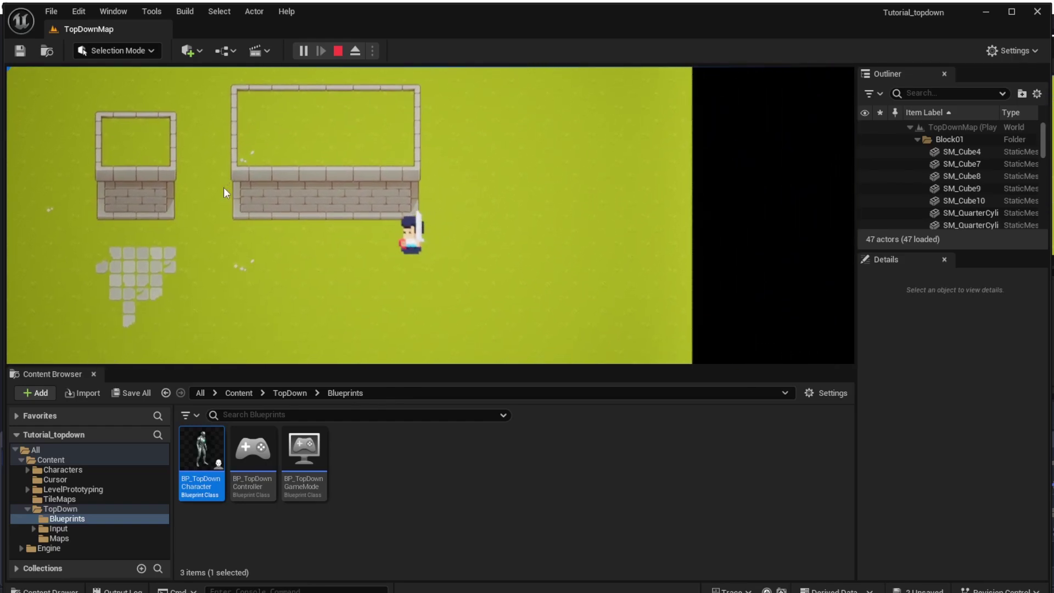
left_click(173, 265)
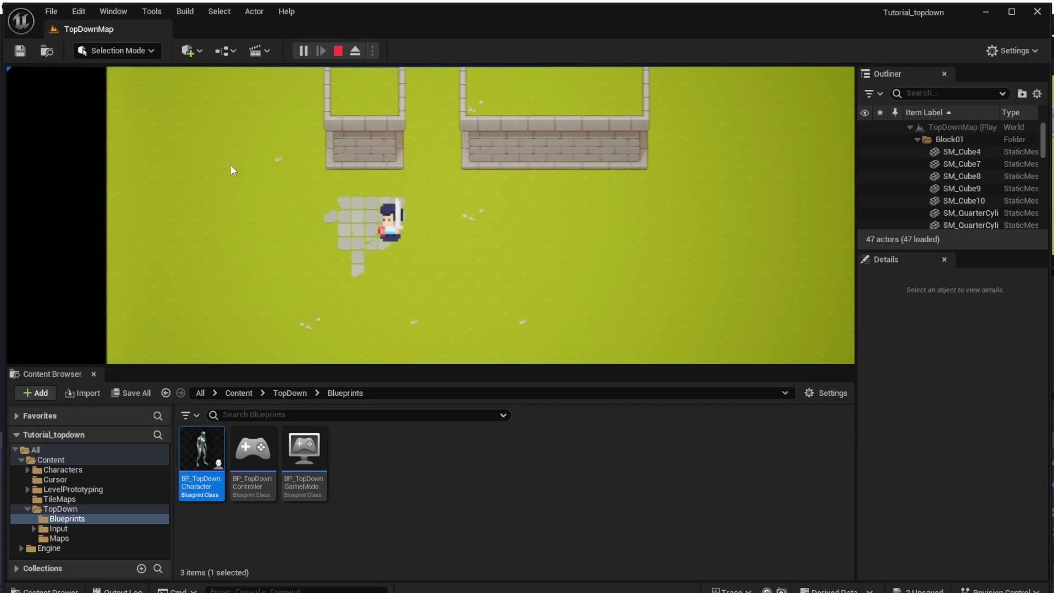
key("Escape")
Create a folder named TileMaps in the Content folder and open it
right_click(419, 434)
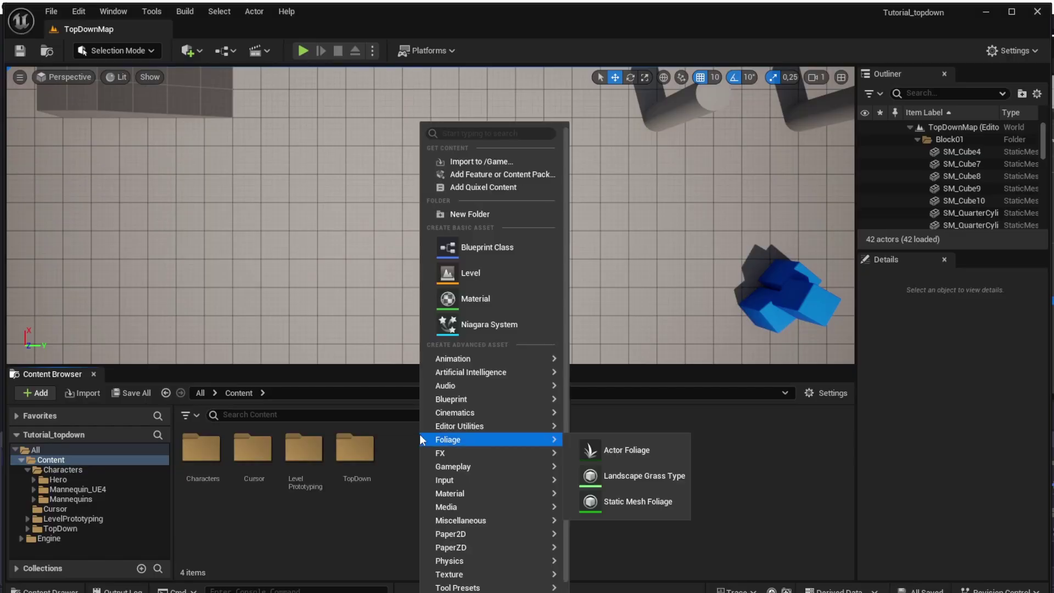
left_click(480, 215)
type("Tile")
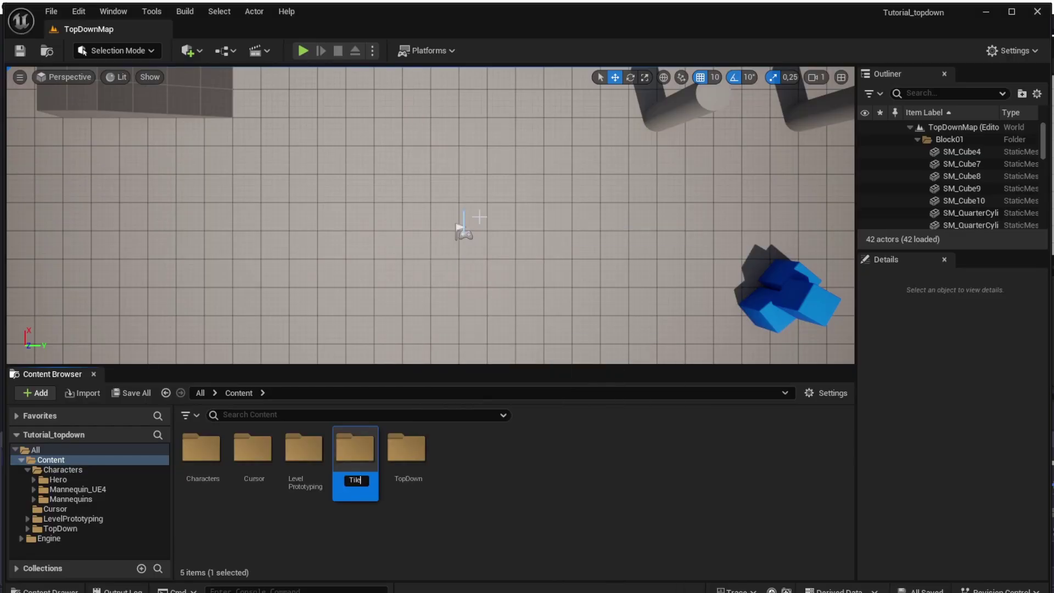
type("Maps")
key("Return")
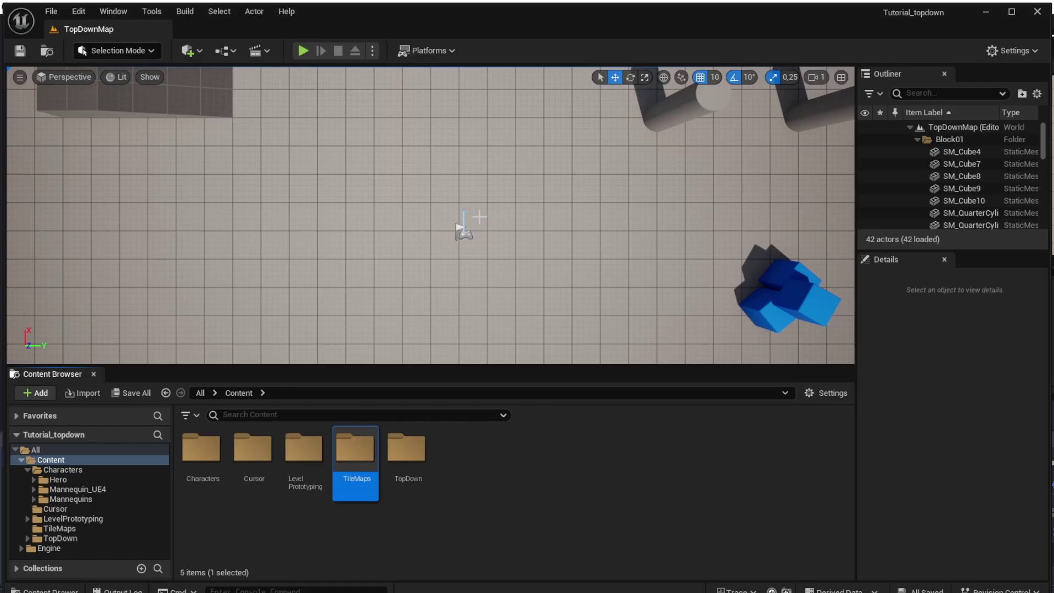
key("Return")
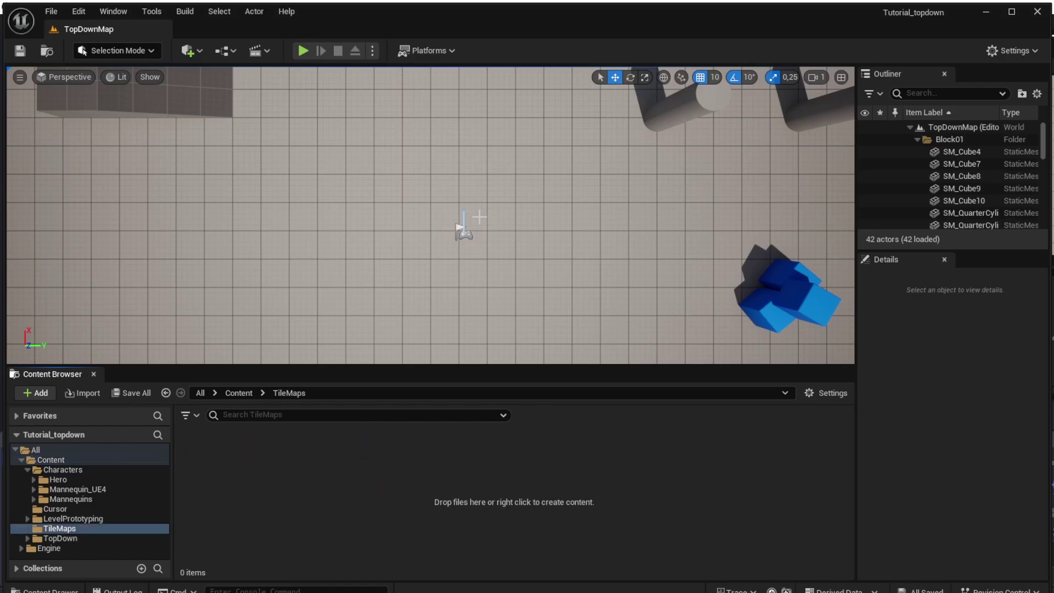
Import all nine TX textures from the Texture folder of Pixel Art Top Down - Basic into TileMaps
left_click(78, 393)
left_click_drag(676, 151, 127, 92)
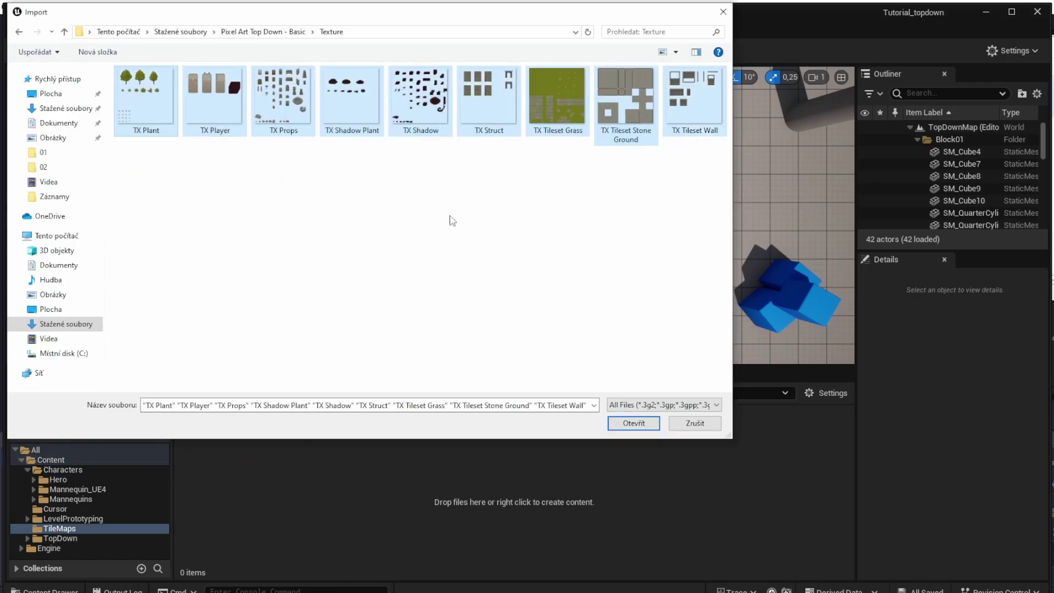
left_click(625, 421)
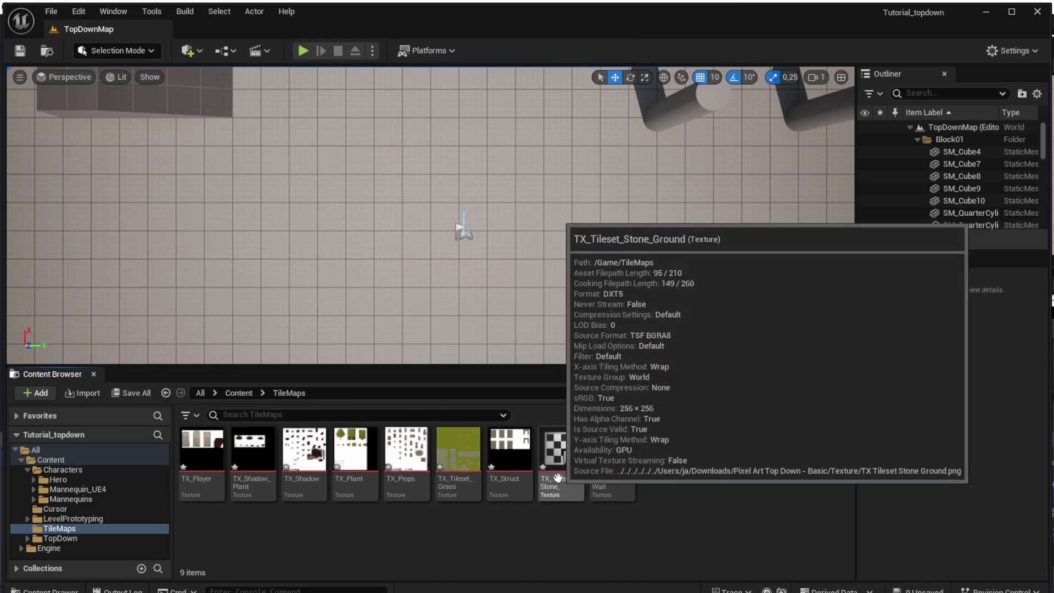
Apply the Paper2D texture settings to all nine imported textures at once
left_click(614, 450)
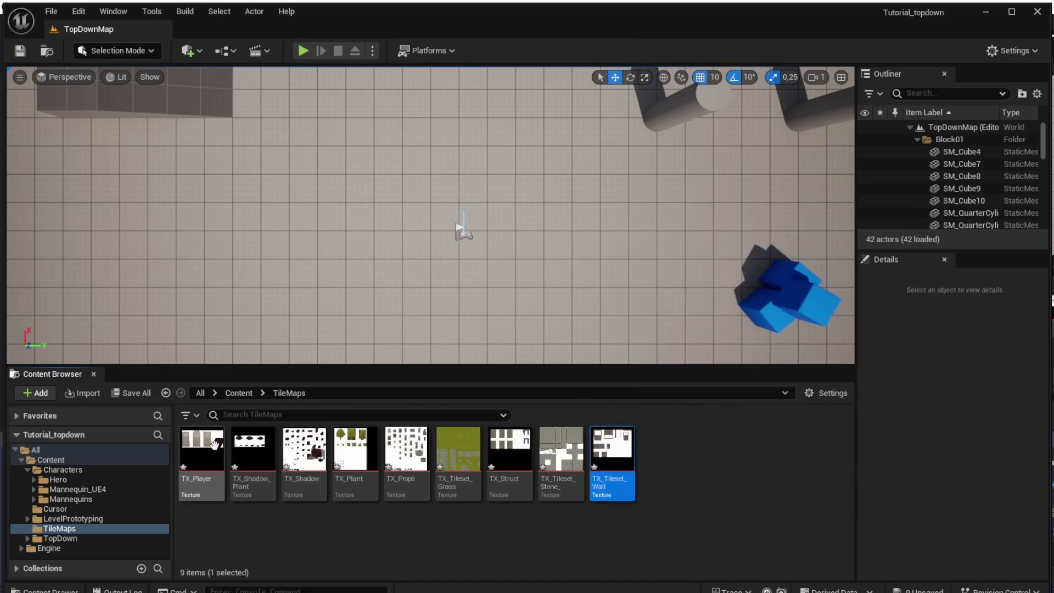
left_click(202, 448, "shift")
right_click(258, 437)
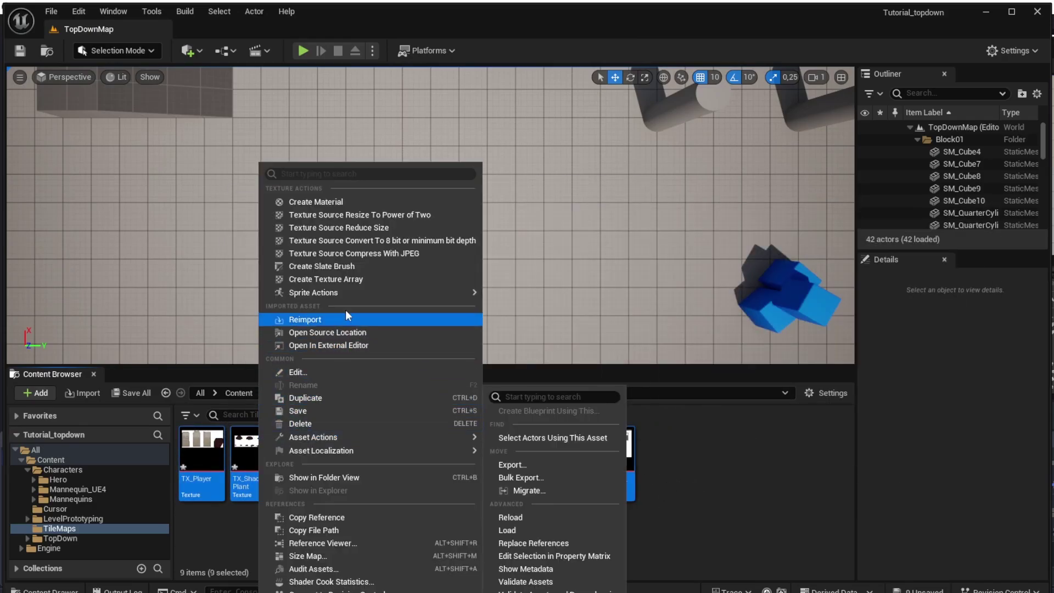
mouse_move(394, 294)
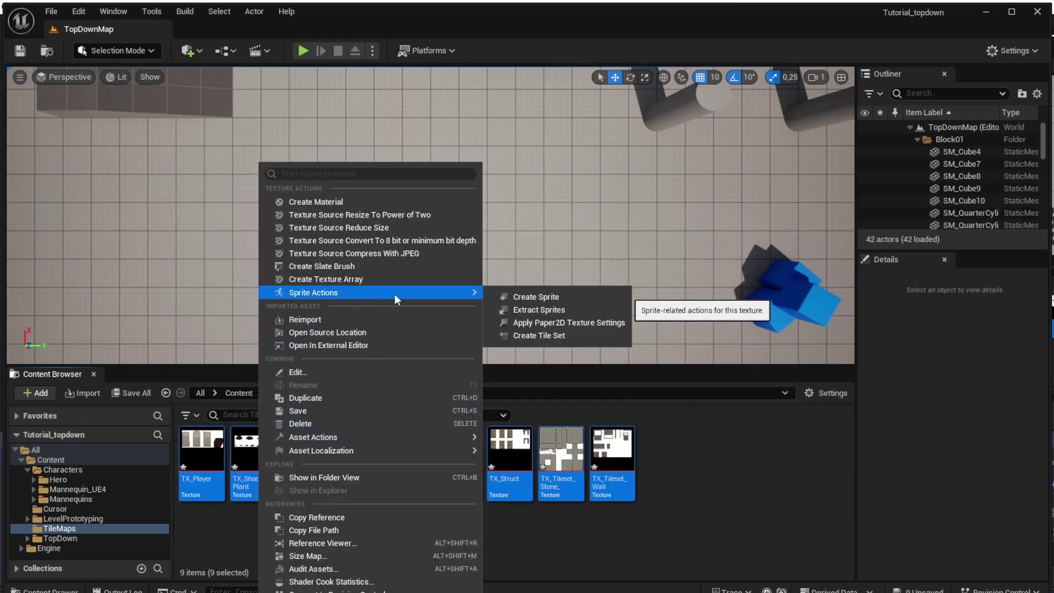
left_click(555, 323)
Create a tile set from the TX_Tileset_Grass texture and rename it TS_Grass
right_click(508, 447)
mouse_move(522, 439)
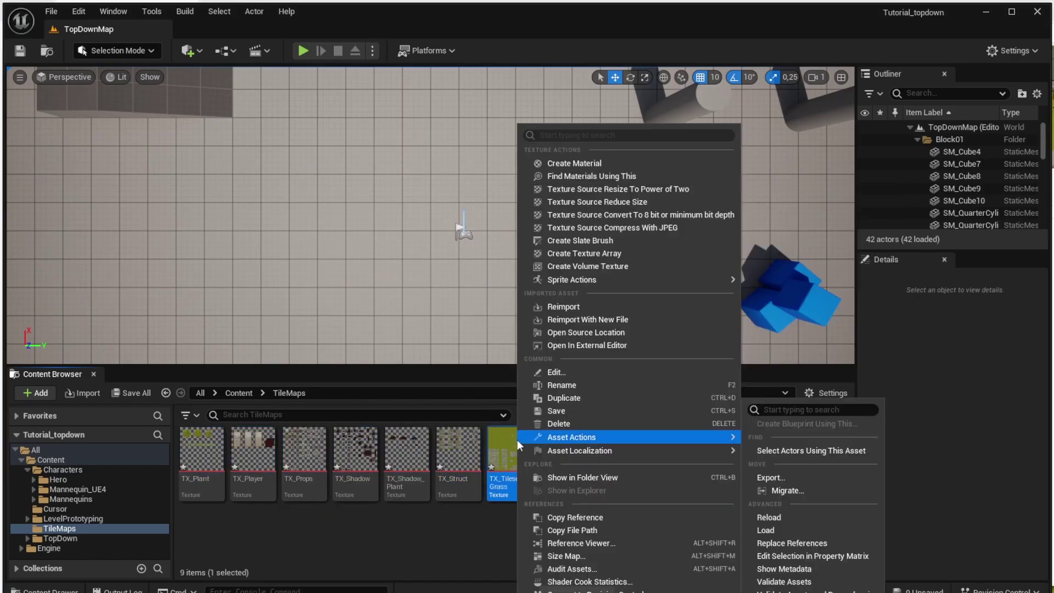
mouse_move(730, 279)
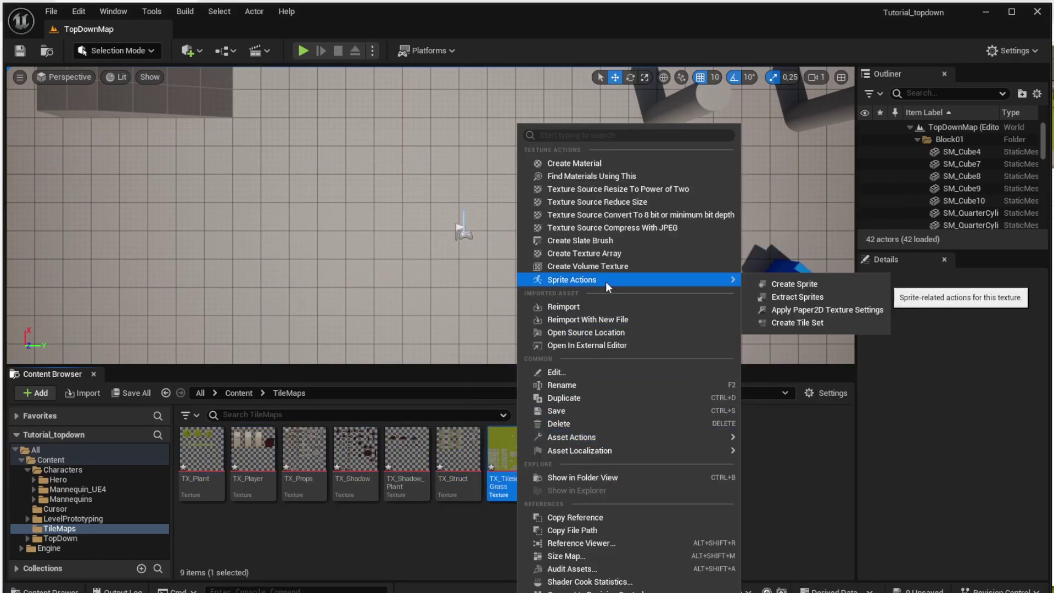
left_click(777, 323)
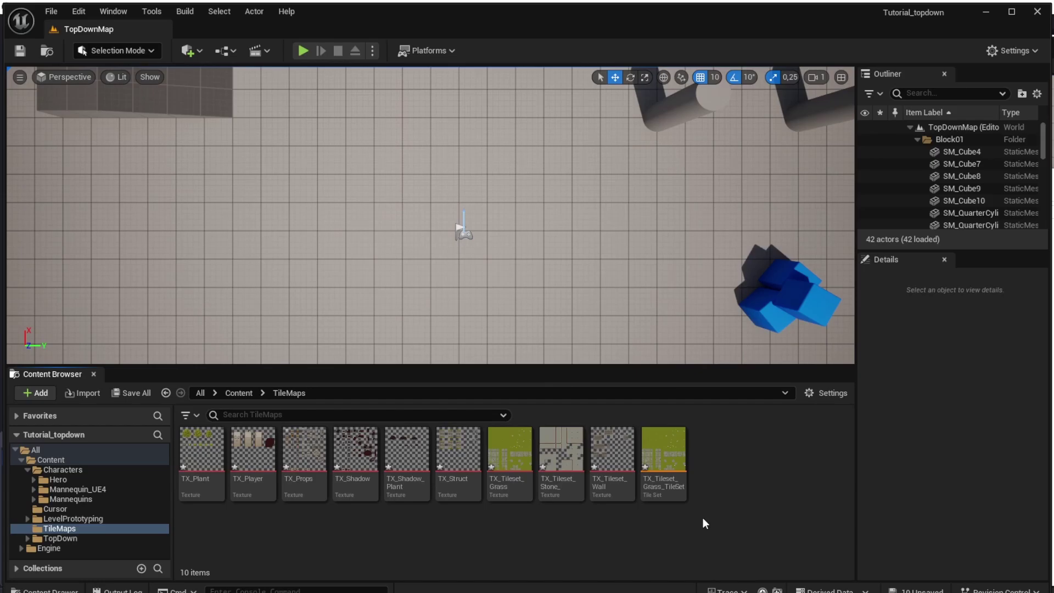
right_click(671, 439)
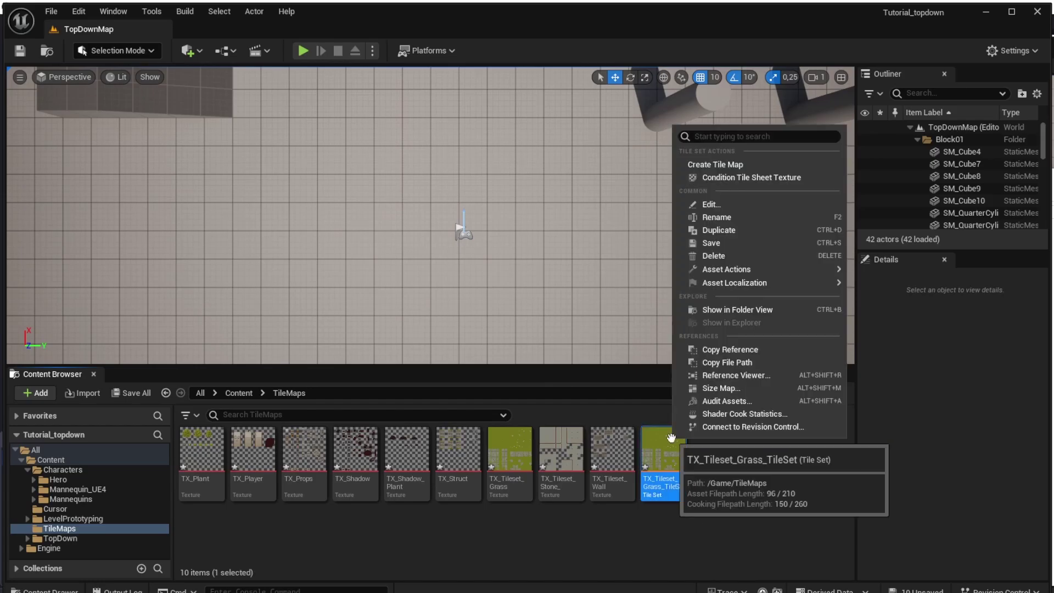
left_click(737, 217)
type("TS_Gra")
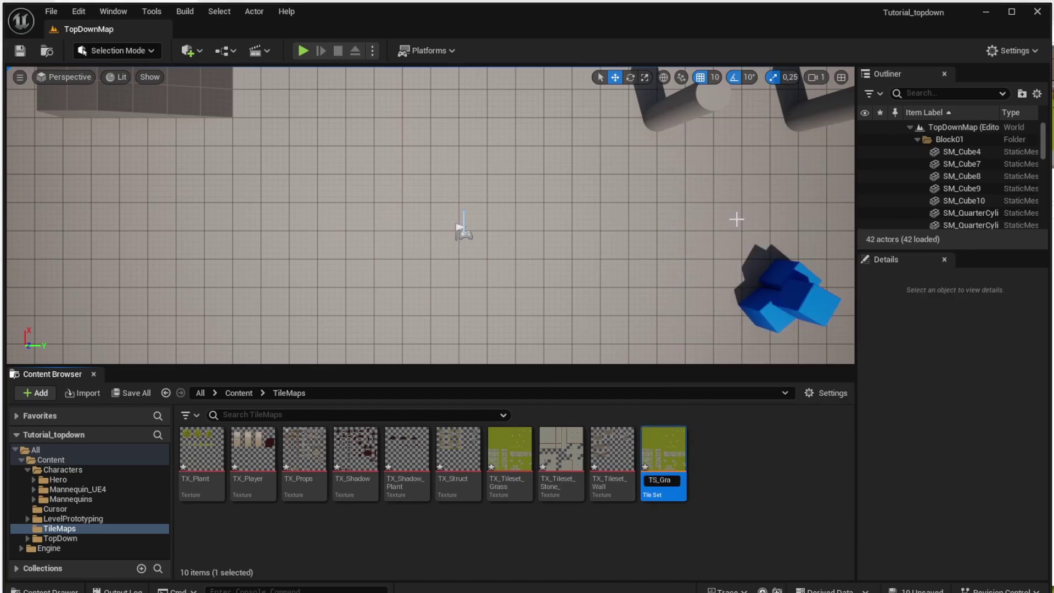
type("ss")
key("Return")
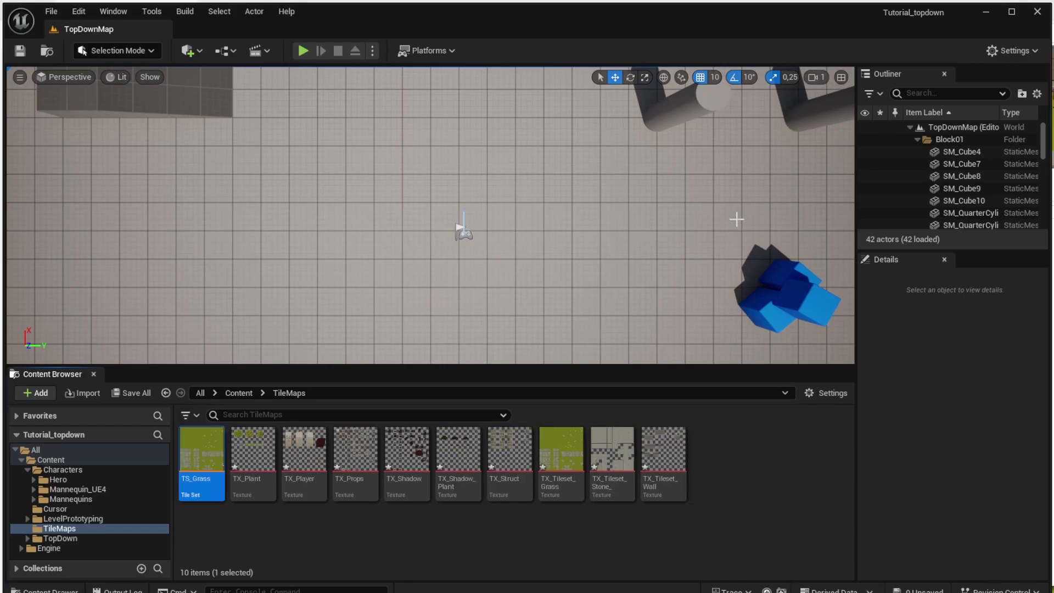
Create a tile set from the TX_Tileset_Wall texture and rename it TS_Walls
right_click(665, 432)
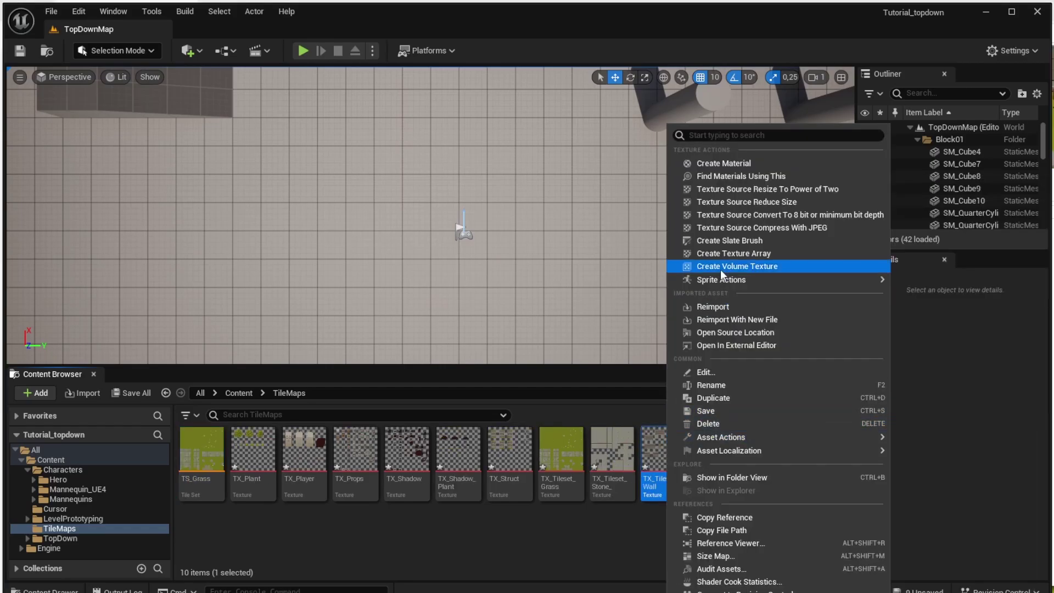
mouse_move(723, 281)
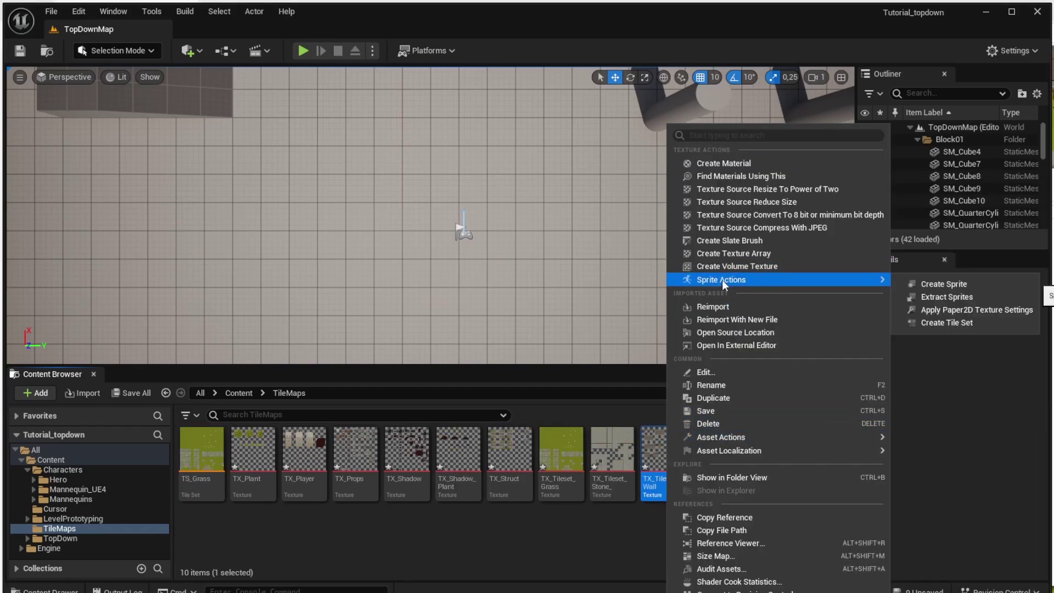
left_click(956, 324)
right_click(726, 458)
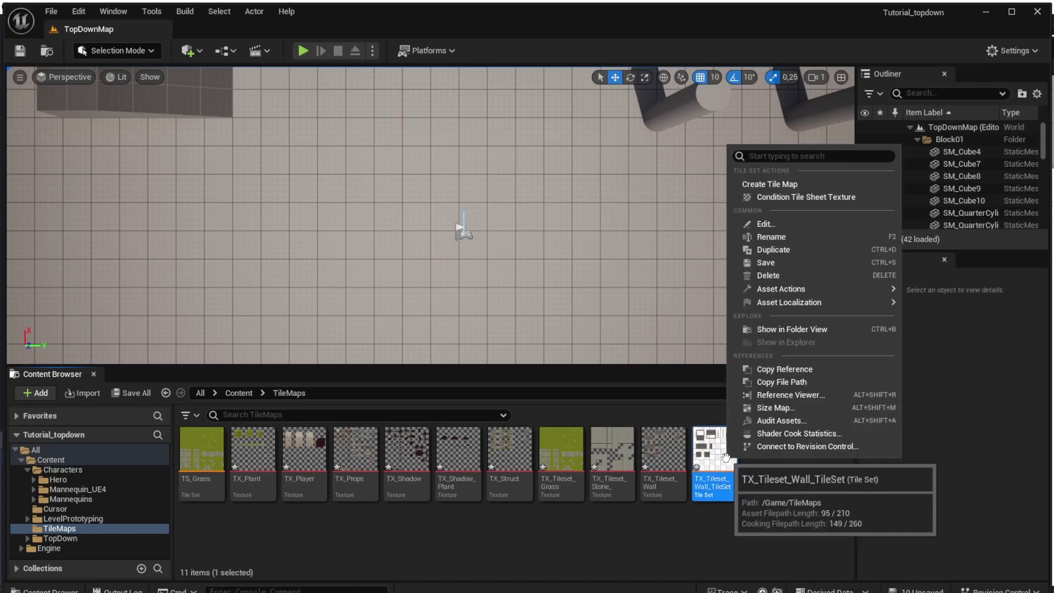
left_click(774, 237)
type("T")
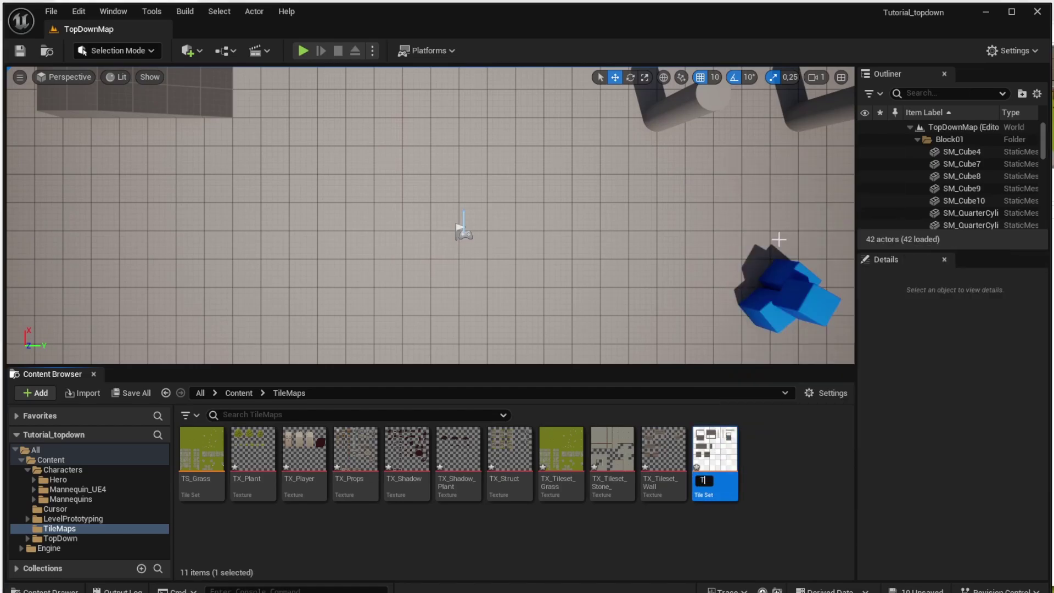
type("S_Walls")
key("Return")
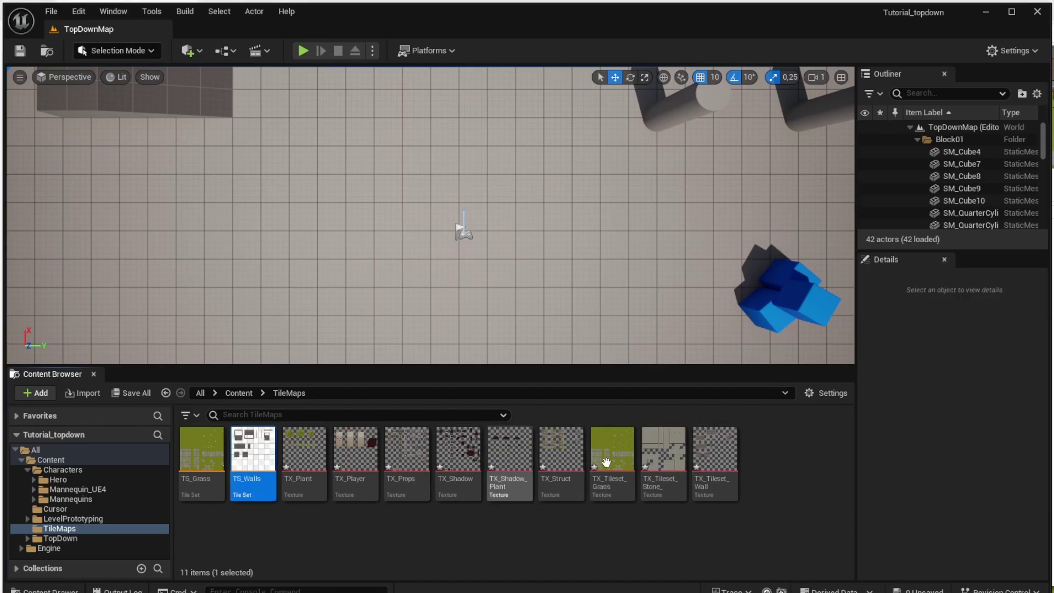
Create a Paper2D tile map named TM_base in the TileMaps folder and open it for editing
right_click(771, 441)
mouse_move(768, 427)
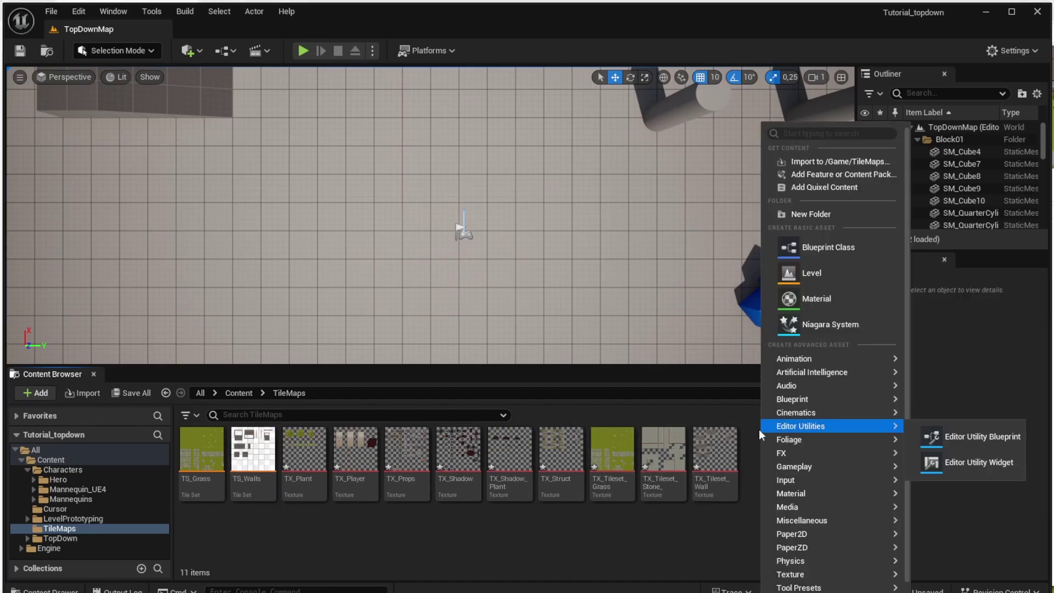
mouse_move(812, 535)
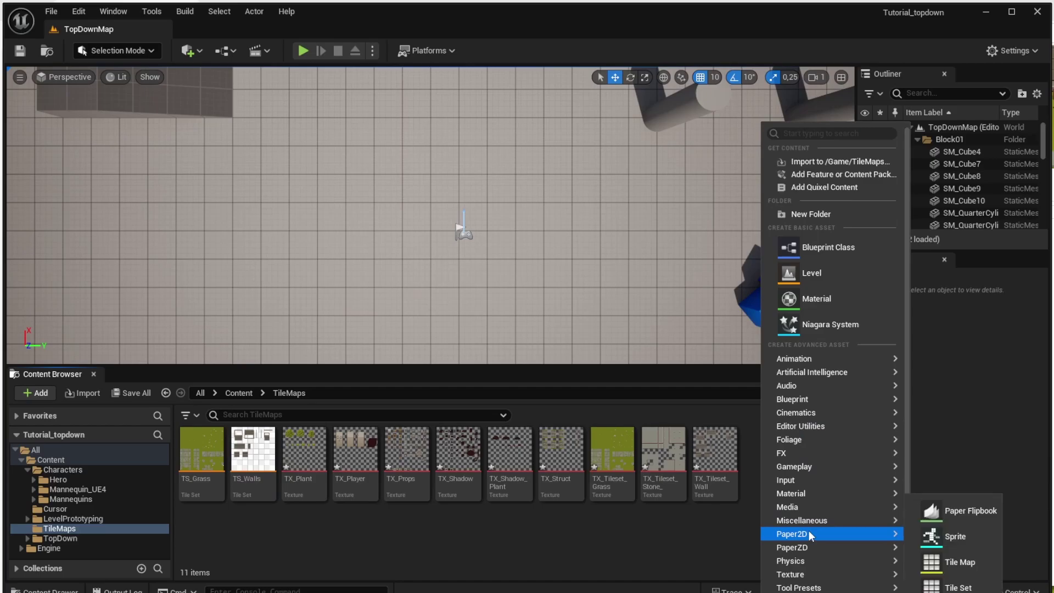
left_click(960, 563)
type("TM")
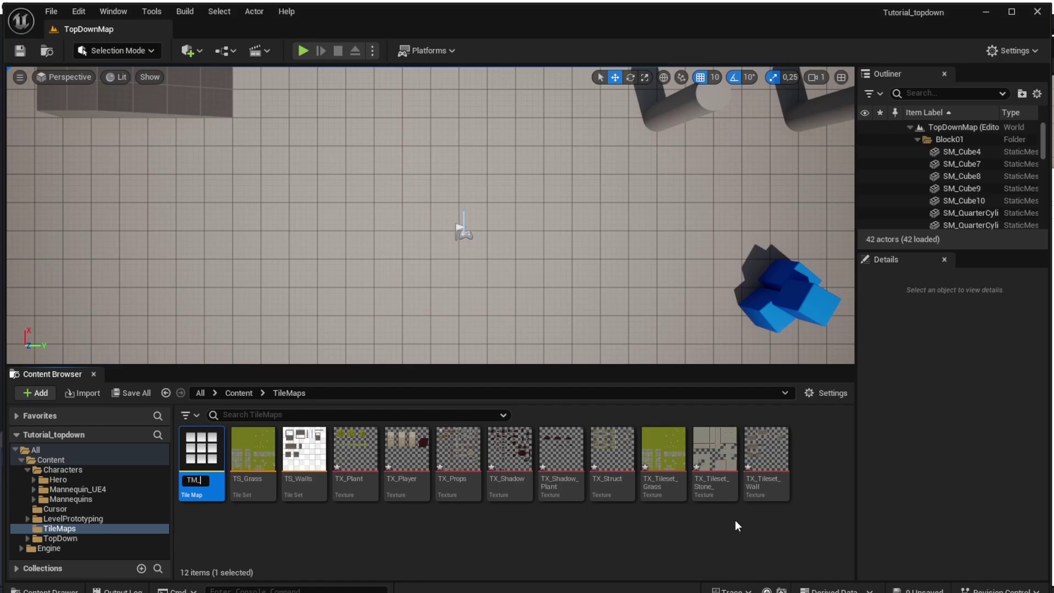
type("_base")
key("Return")
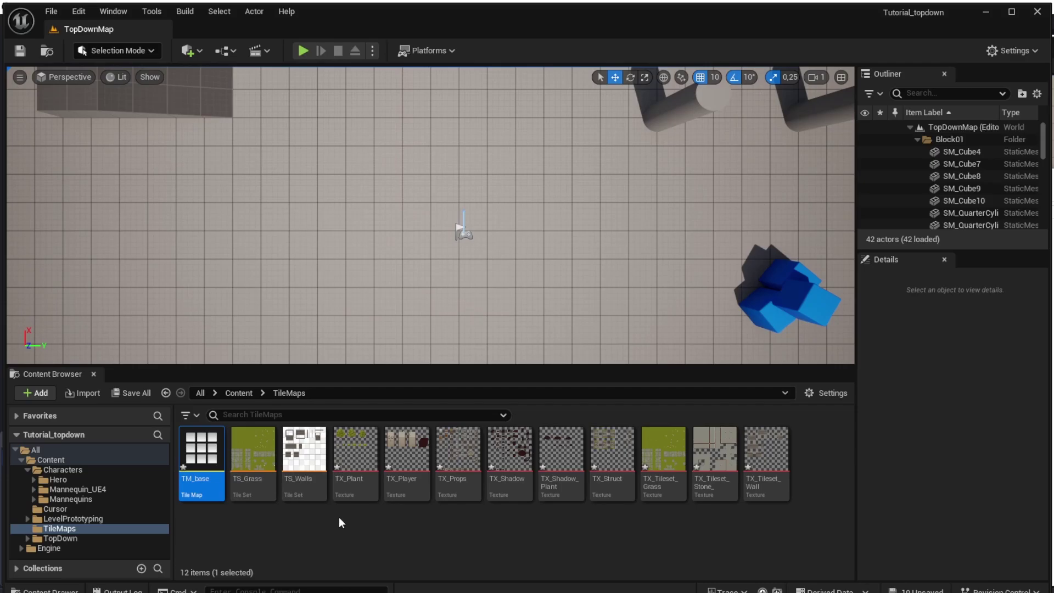
key("Return")
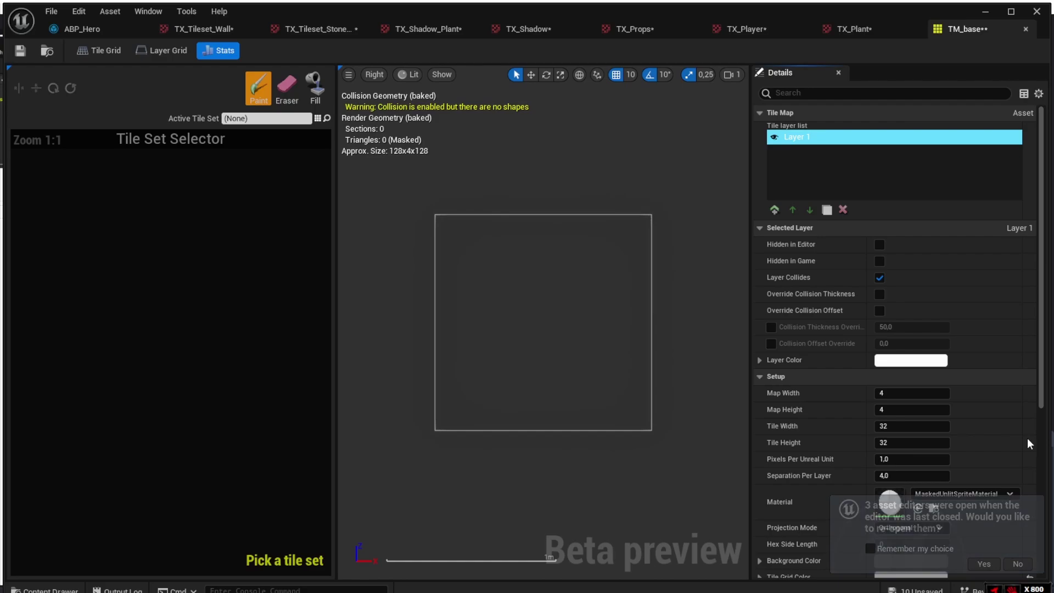
Set the TM_base tile map's width and height to 30 tiles each
scroll(927, 277, "down", 4)
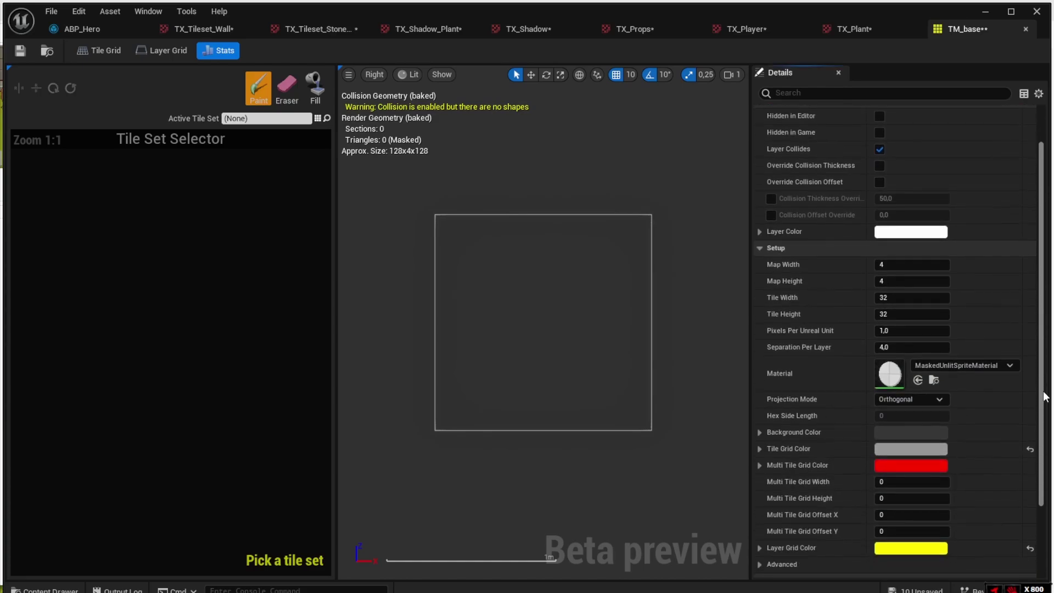
left_click(914, 264)
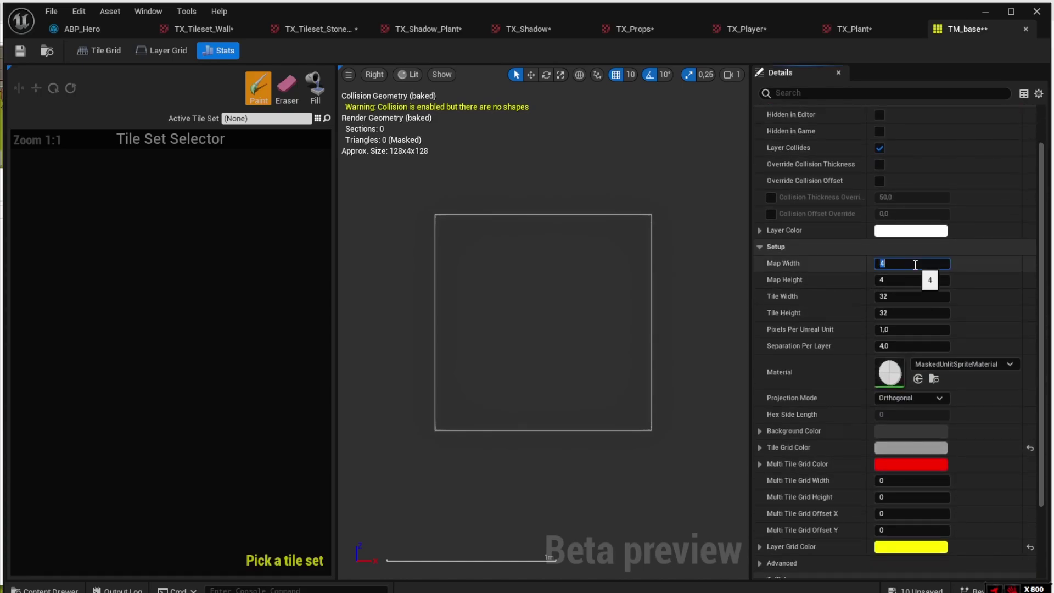
key("Tab")
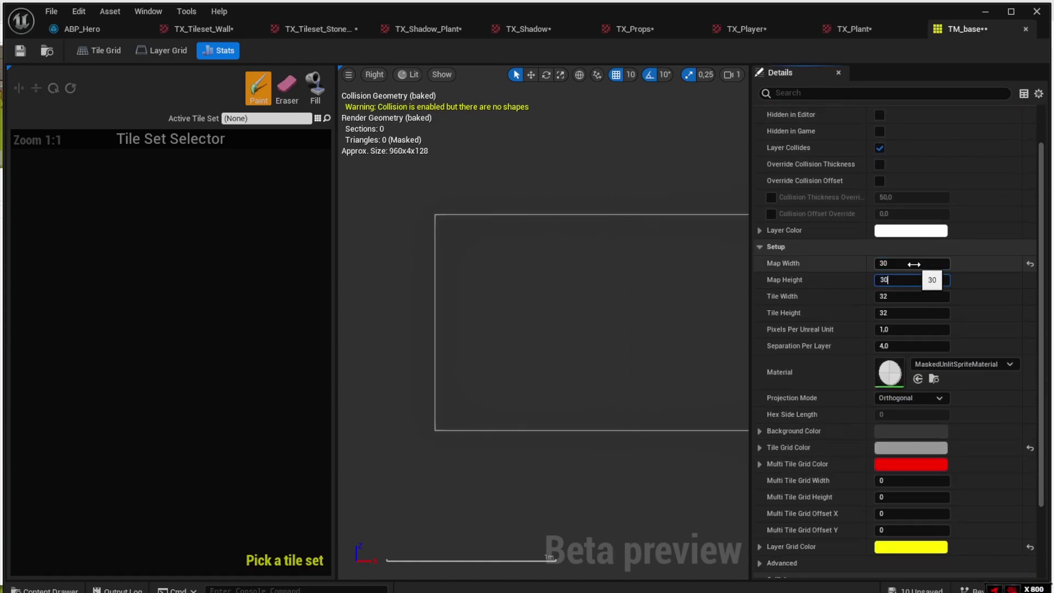
type("30")
key("Tab")
scroll(606, 201, "down", 3)
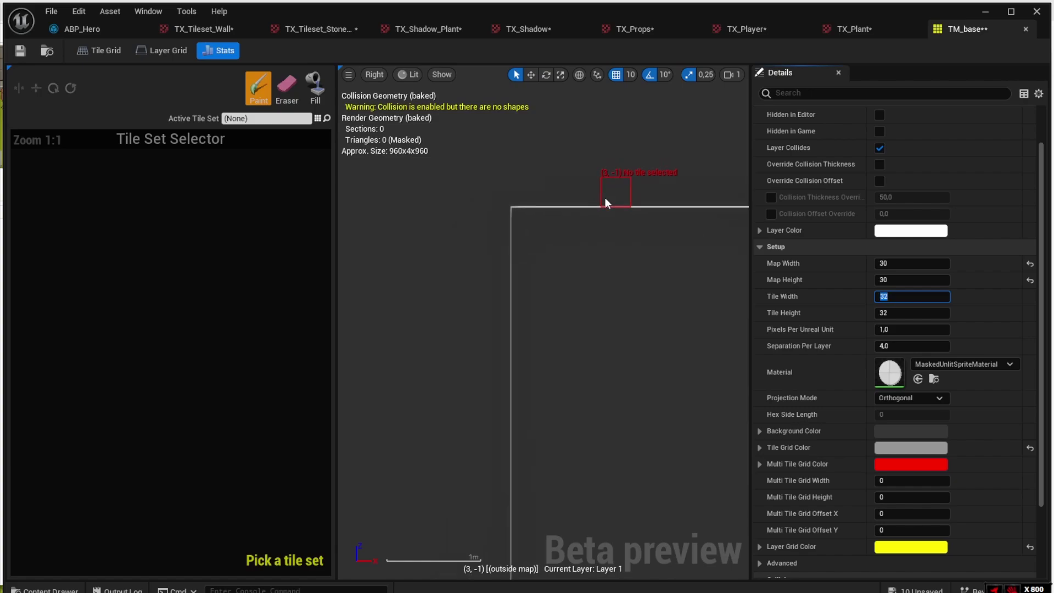
Set TS_Grass as the active tile set for painting the TM_base map
scroll(605, 197, "down", 4)
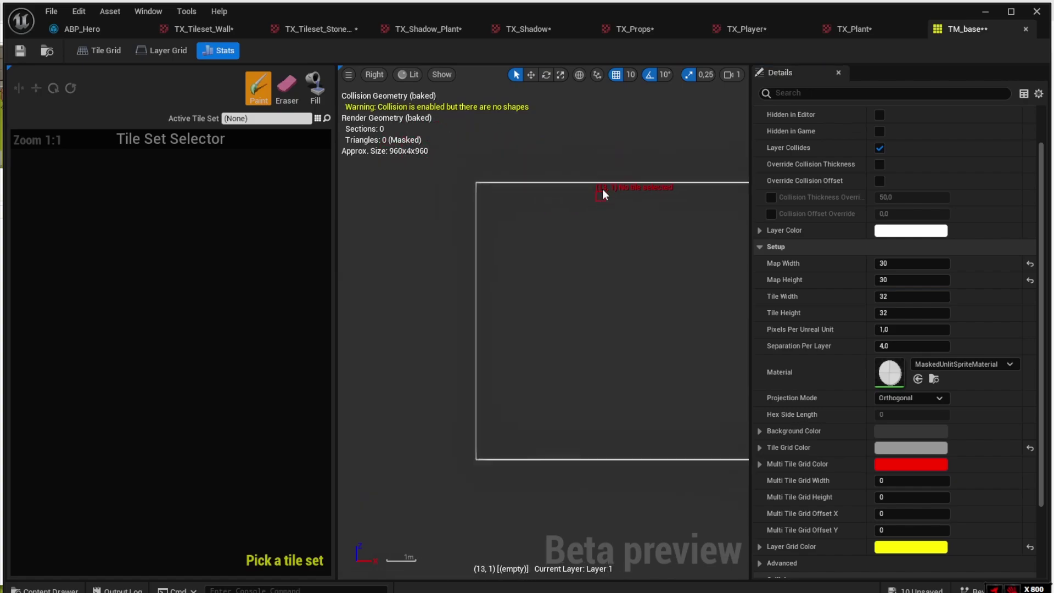
scroll(602, 188, "down", 1)
right_click_drag(635, 198, 597, 200)
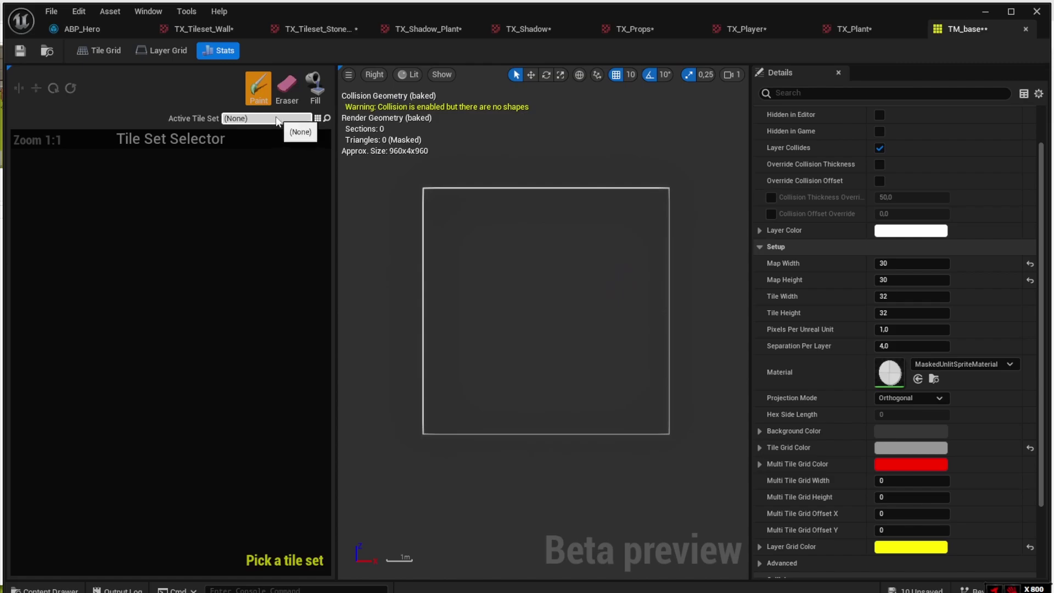
left_click(310, 119)
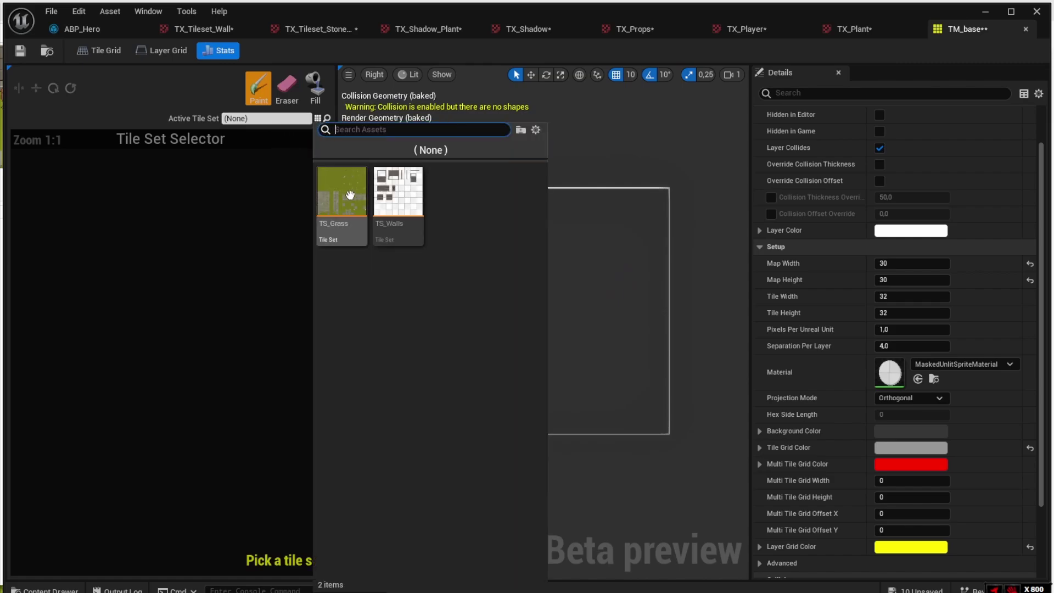
left_click(349, 195)
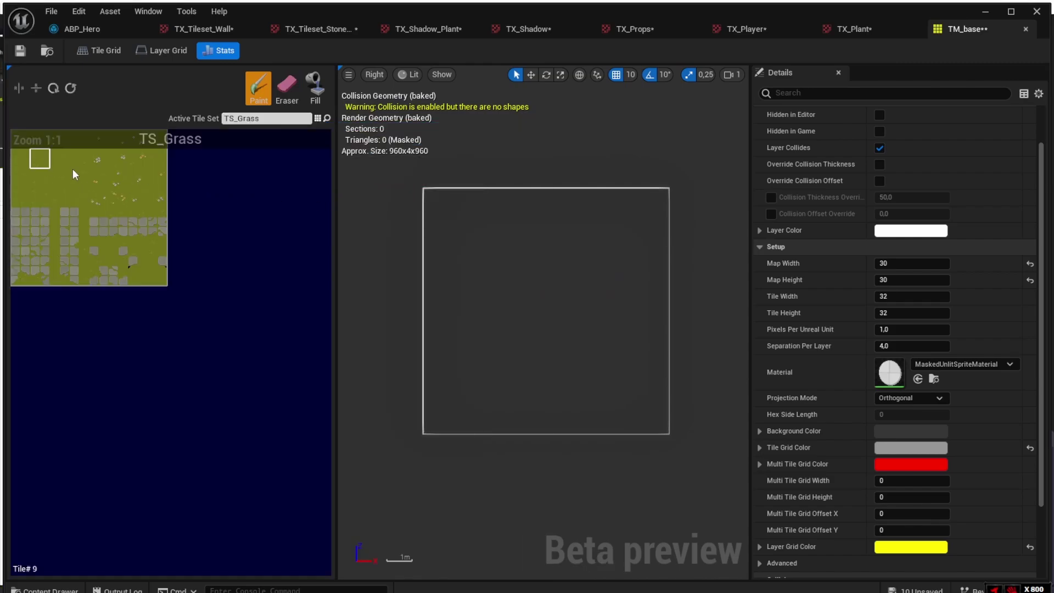
Undo the trial brush stroke of grass and fill the whole map with the plain grass tile #9 instead
left_click_drag(429, 193, 433, 263)
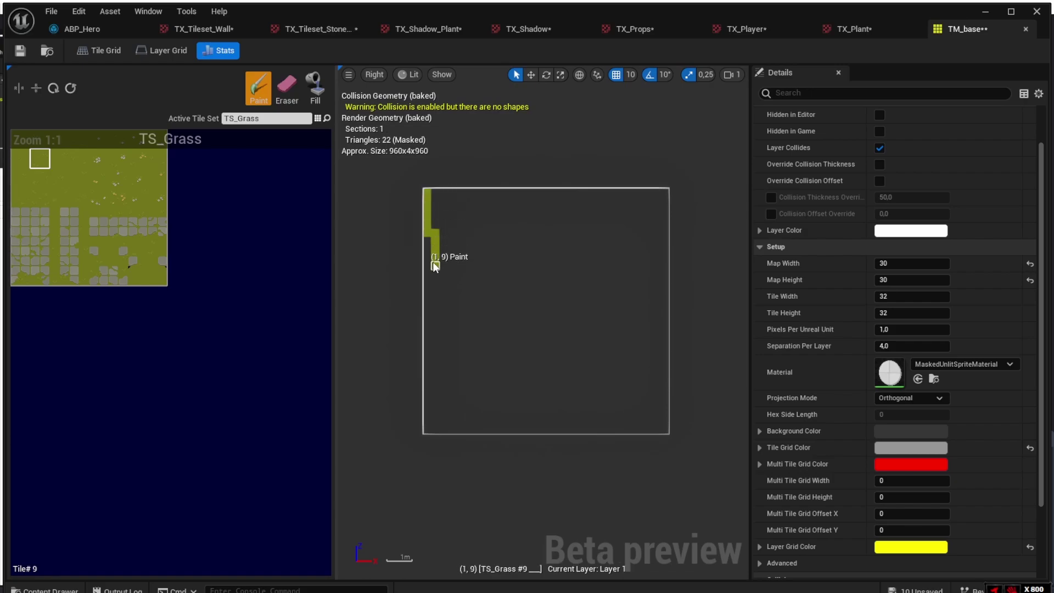
key("ctrl+z")
left_click(314, 88)
left_click(490, 229)
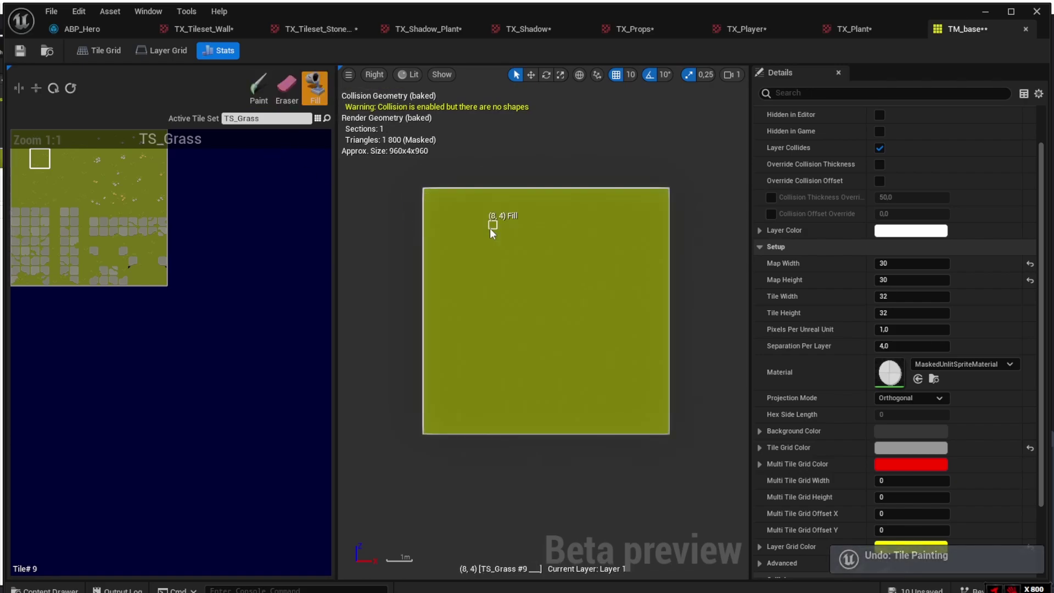
Paint a patch of stone paving around tile (9, 10) using TS_Grass tiles #32 and #41
left_click(264, 86)
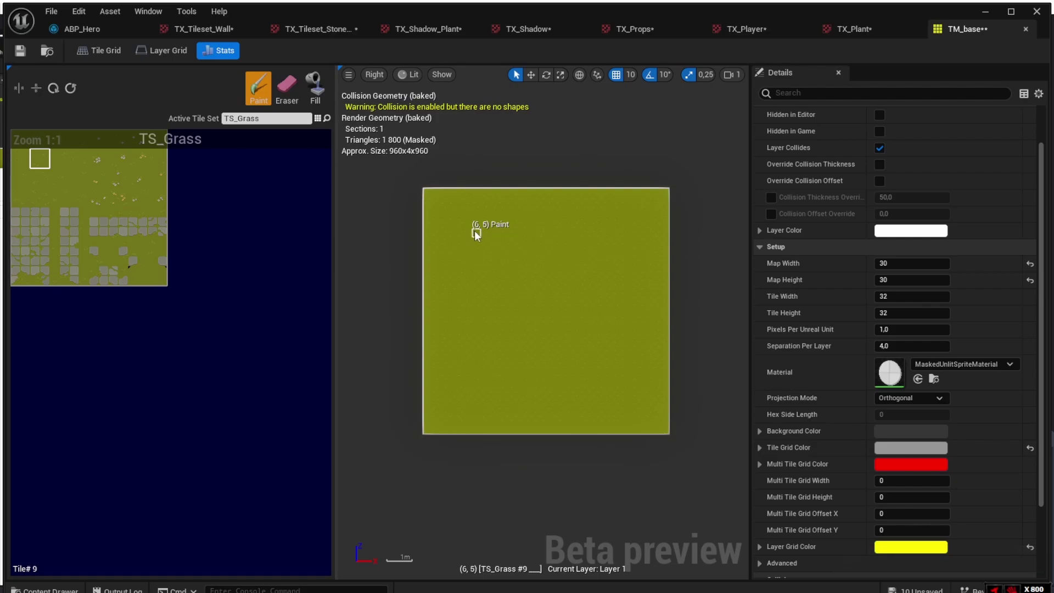
left_click(22, 218)
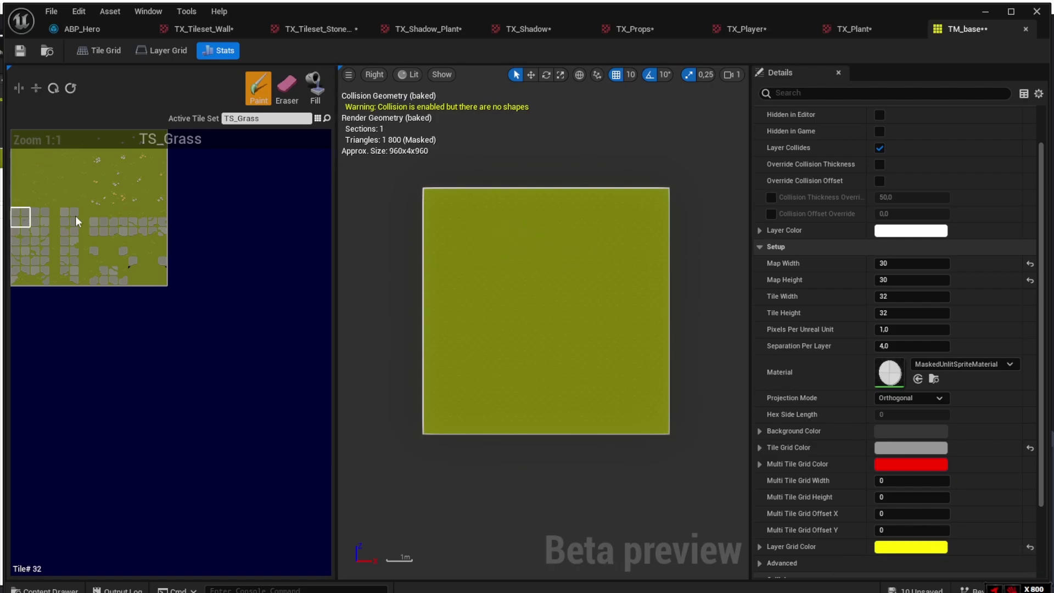
scroll(510, 284, "up", 1)
scroll(510, 284, "up", 2)
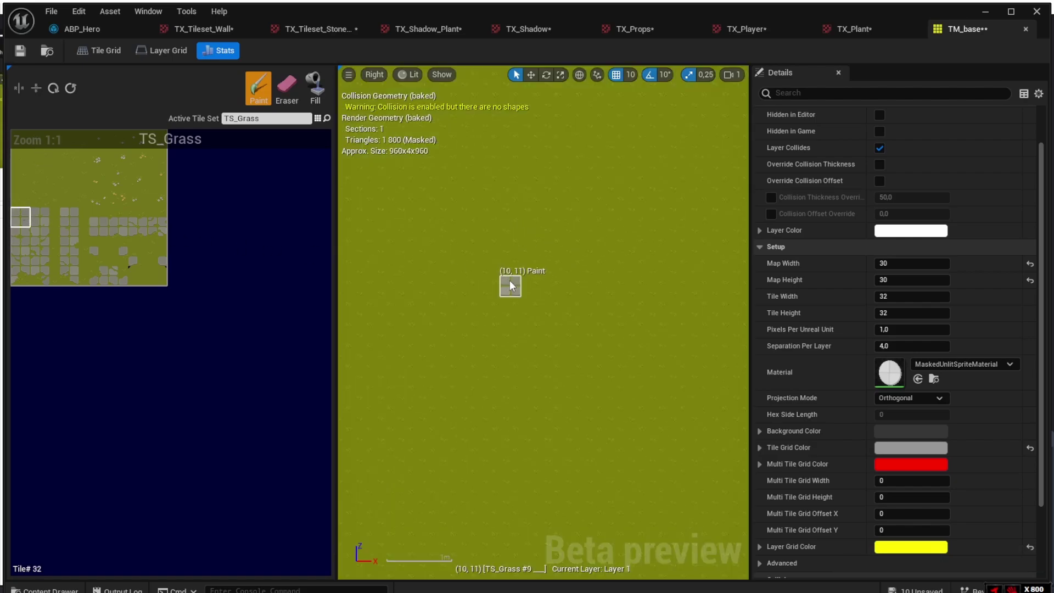
left_click(489, 266)
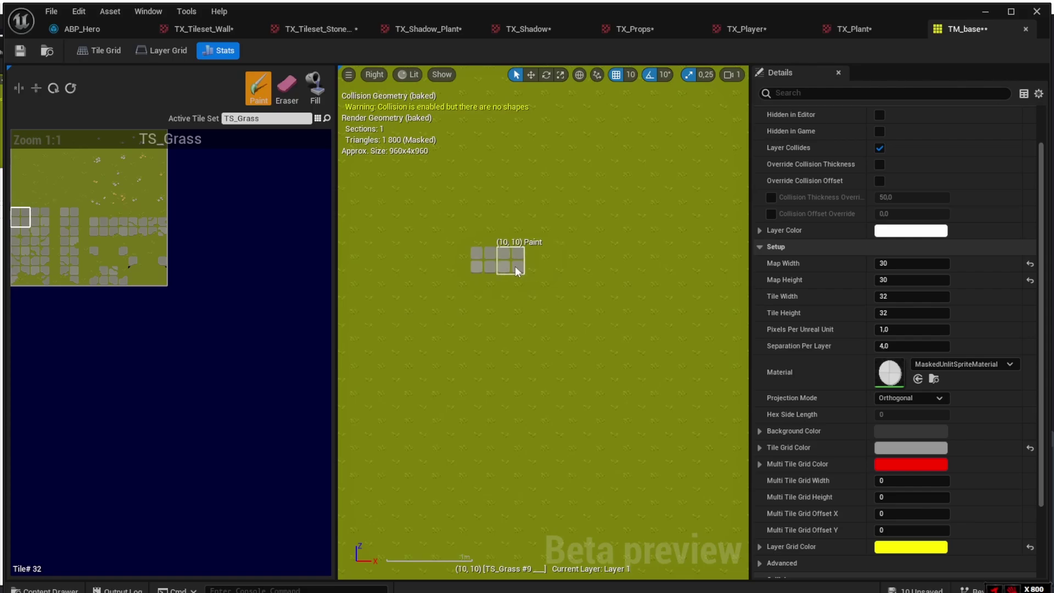
left_click(42, 233)
left_click_drag(500, 258, 537, 267)
left_click(476, 289)
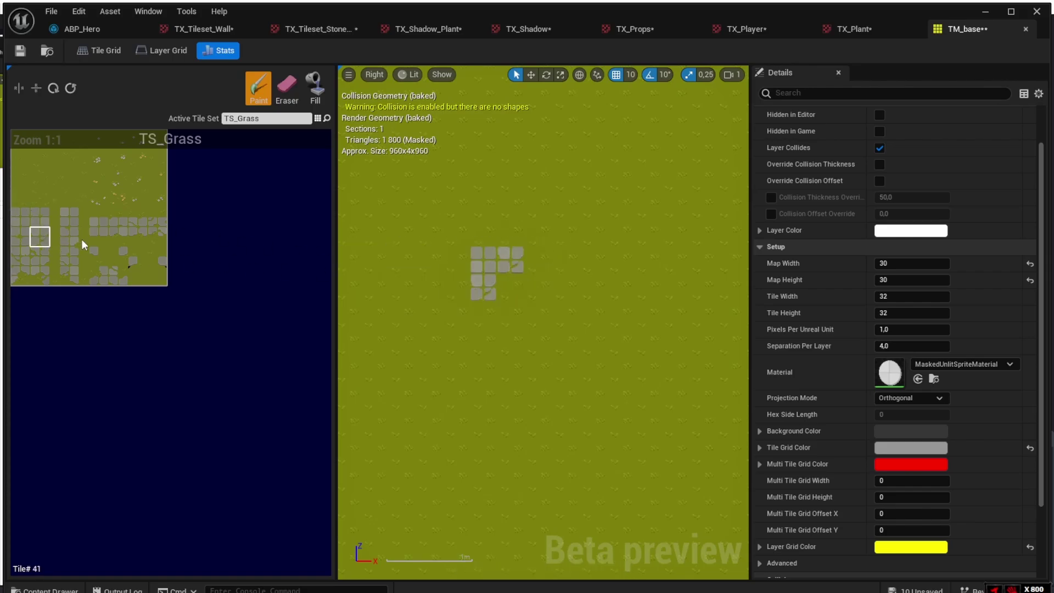
Extend the paving patch with tile #43 at (10, 11) and below it, and tile #60 along its left side
left_click(82, 238)
left_click(508, 288)
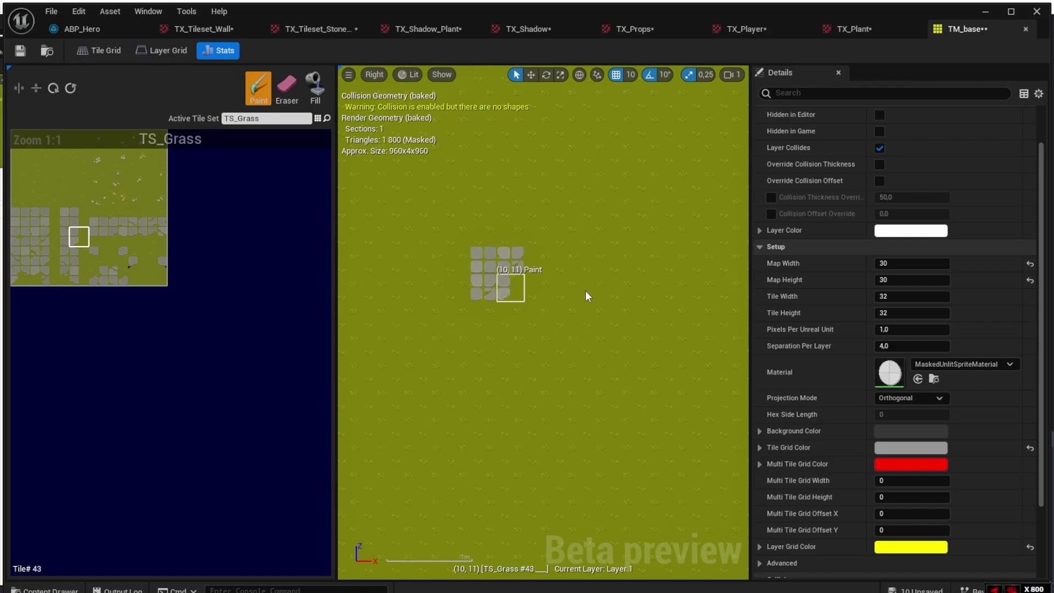
left_click(488, 315)
left_click(94, 259)
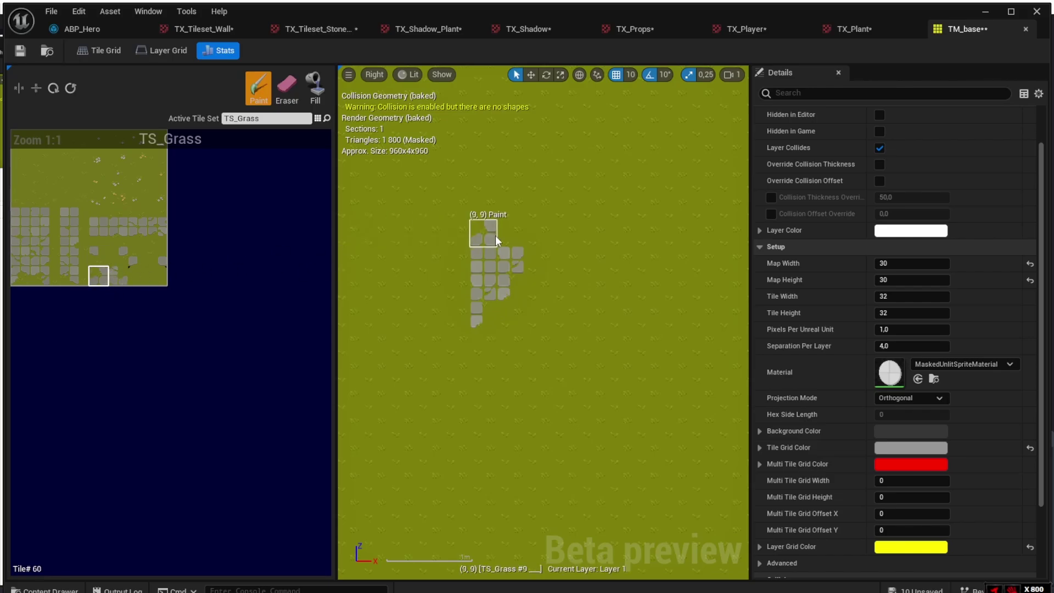
left_click_drag(452, 258, 454, 292)
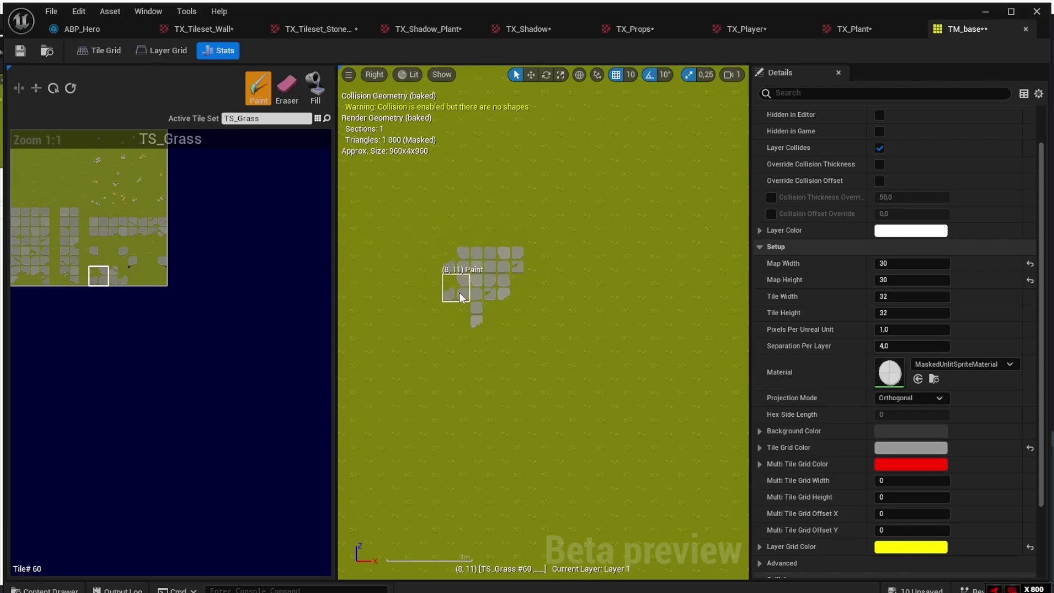
Scatter the small flower tile #28 at five spots on the grass around the paving
left_click(60, 216)
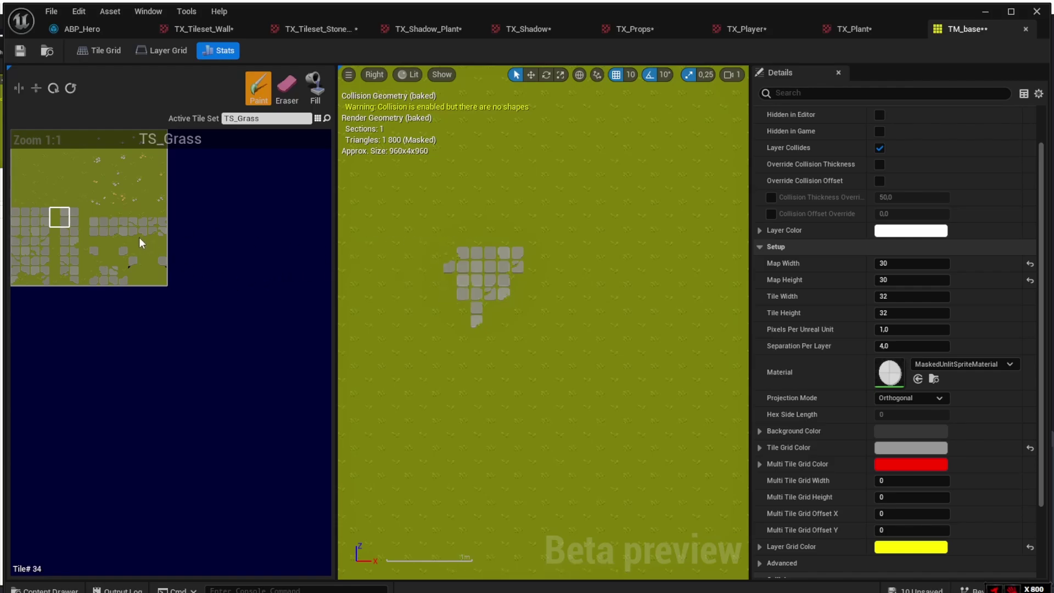
left_click(98, 197)
left_click(592, 274)
left_click(536, 431)
left_click(431, 379)
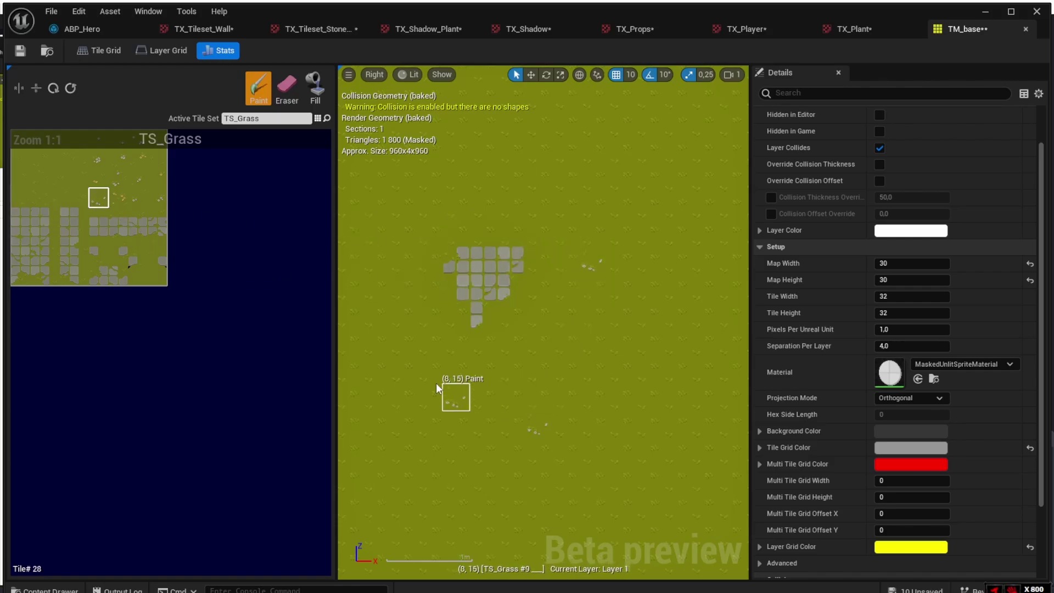
left_click(503, 208)
left_click(592, 157)
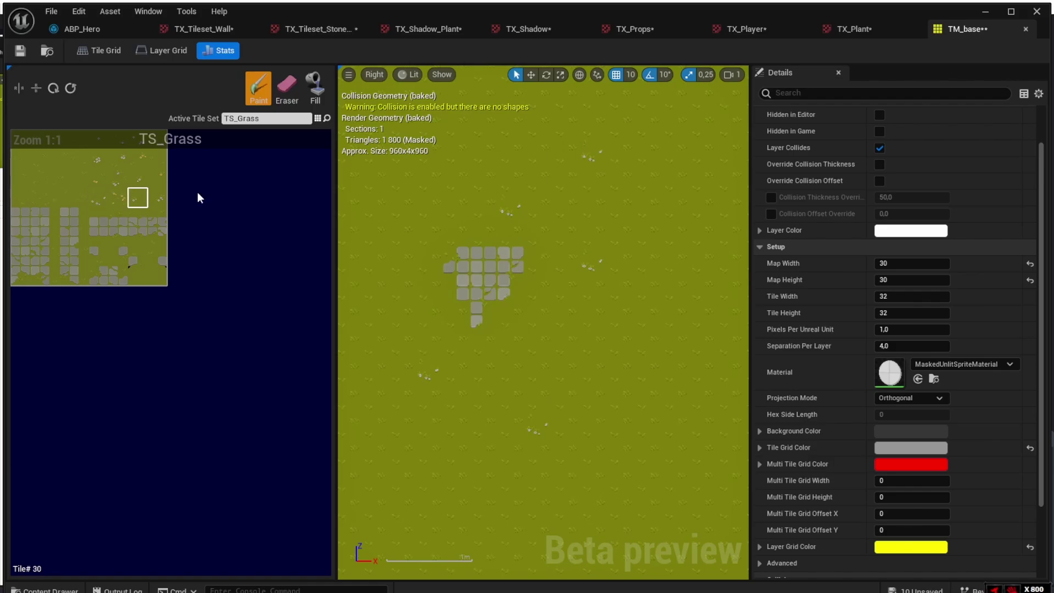
Scatter the small flower tile #30 at four more spots on the grass
left_click(398, 209)
left_click(481, 180)
left_click(533, 371)
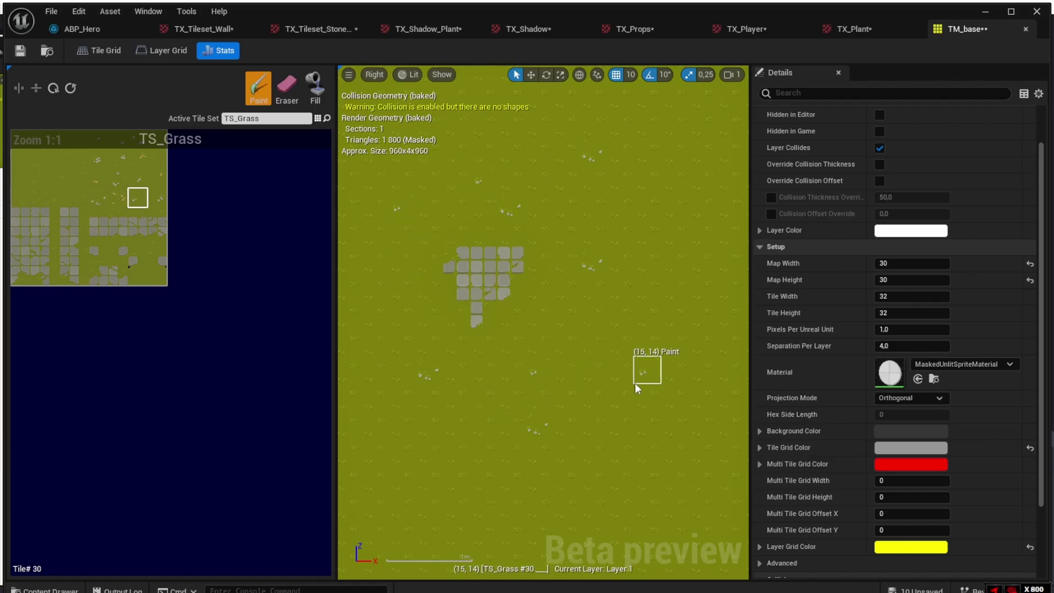
left_click(635, 383)
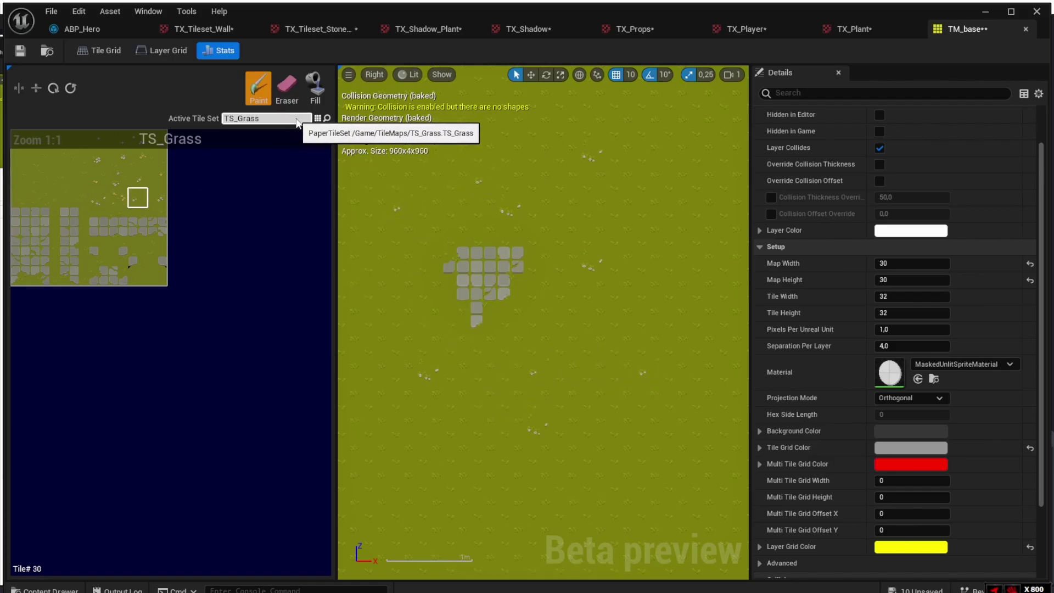
Switch the active tile set to TS_Walls, pick the 3×2 front wall block, and undo its trial painting on the grass layer
left_click(296, 119)
left_click(394, 190)
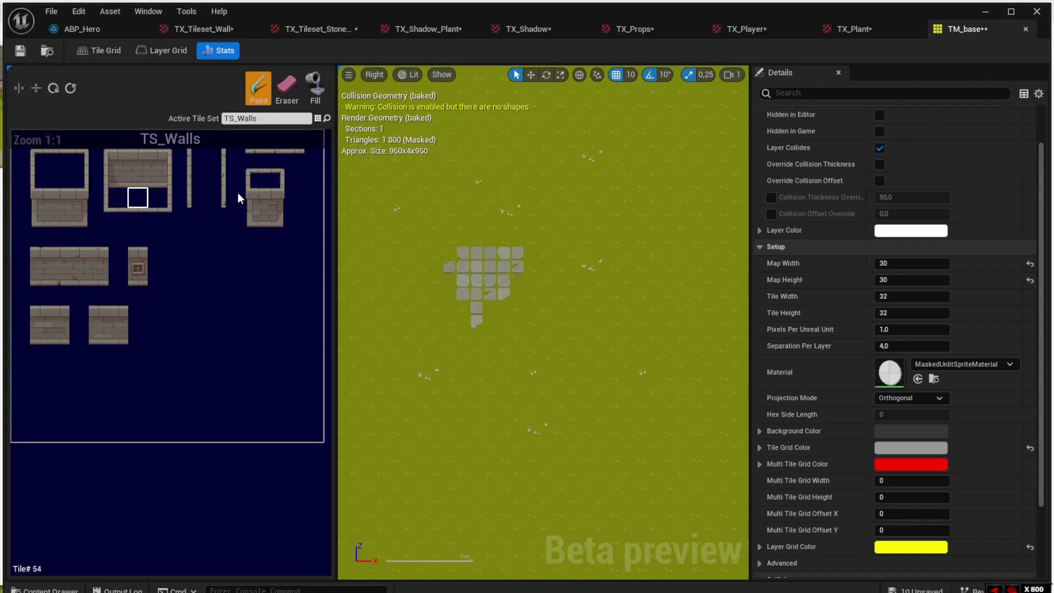
left_click_drag(41, 215, 68, 207)
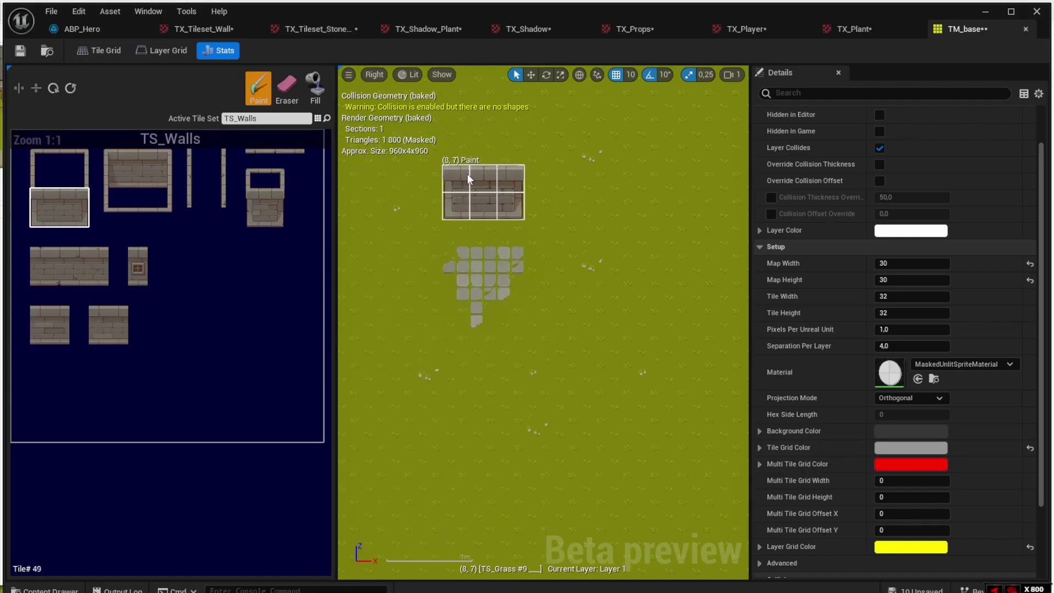
key("ctrl+z")
Add a second tile layer to the map and rename Layer 1 as Grass
scroll(877, 209, "up", 5)
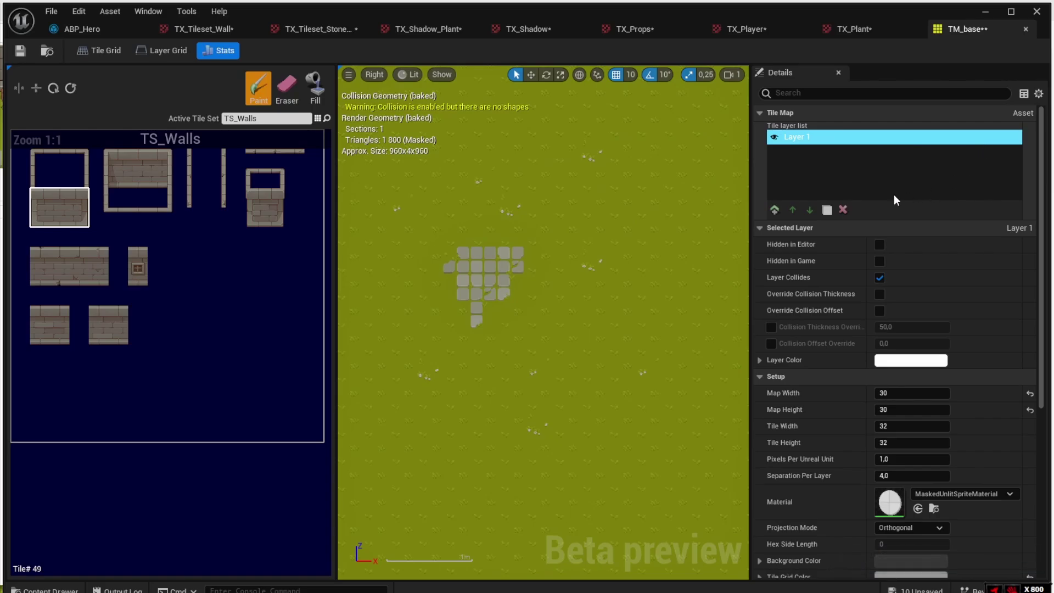
left_click(774, 210)
left_click(816, 153)
right_click(817, 156)
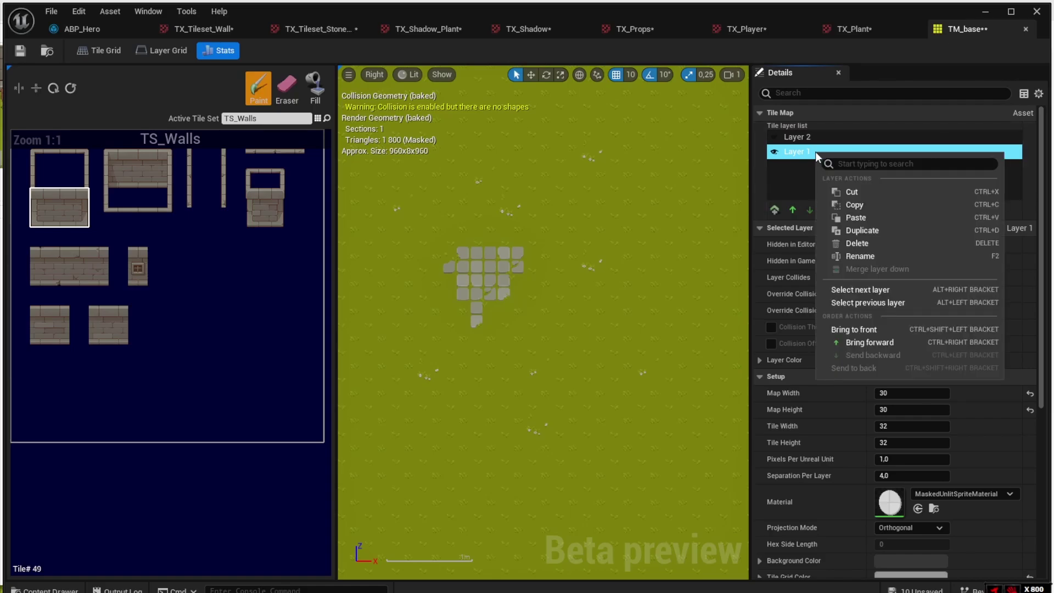
left_click(869, 256)
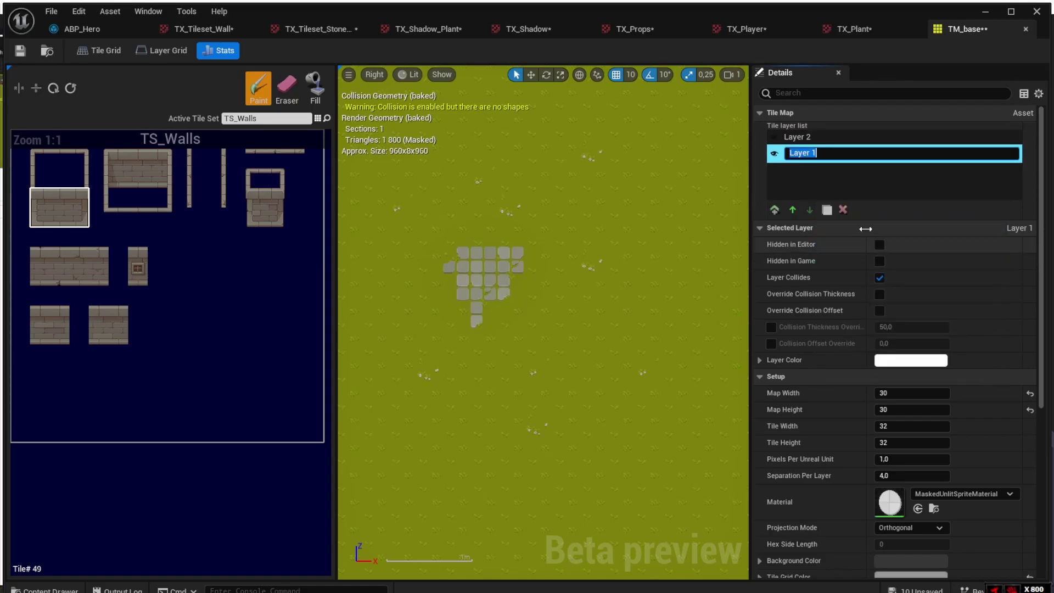
type("Grass")
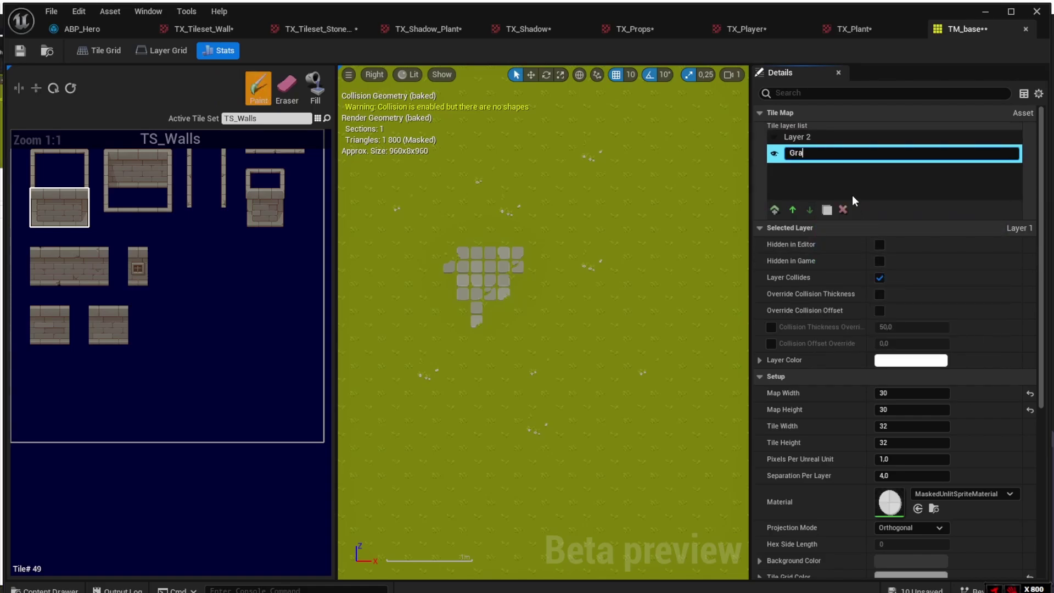
key("Return")
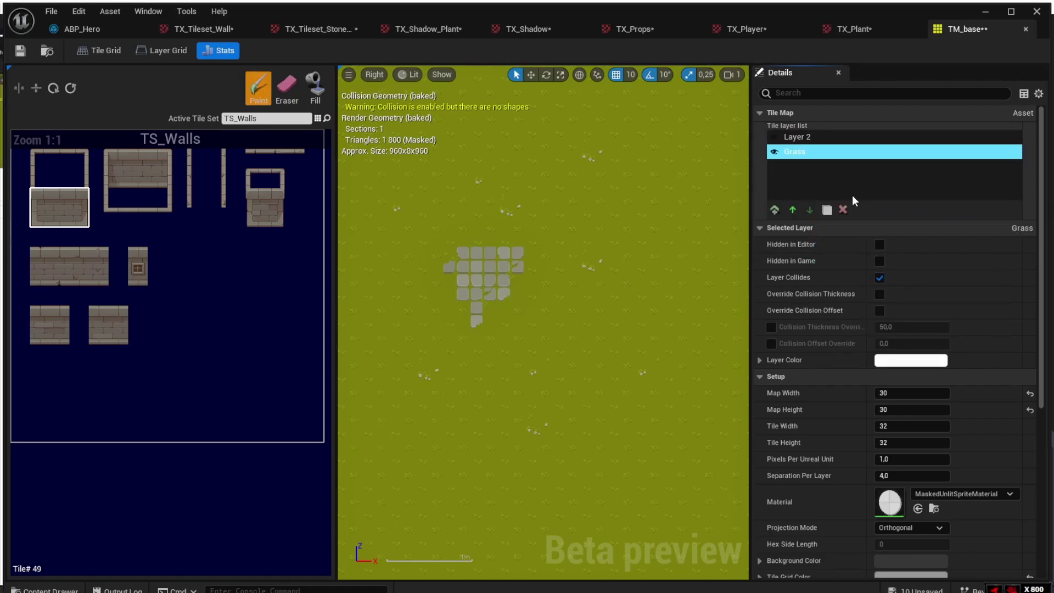
Rename Layer 2 as Walls and keep it as the active painting layer
left_click(806, 137)
right_click(808, 138)
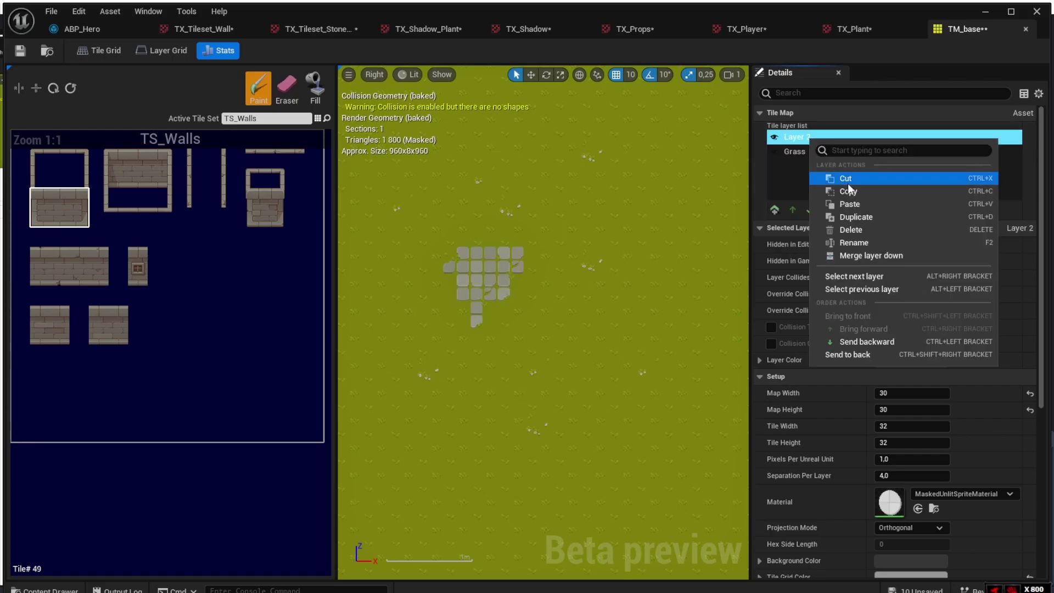
left_click(867, 242)
type("W")
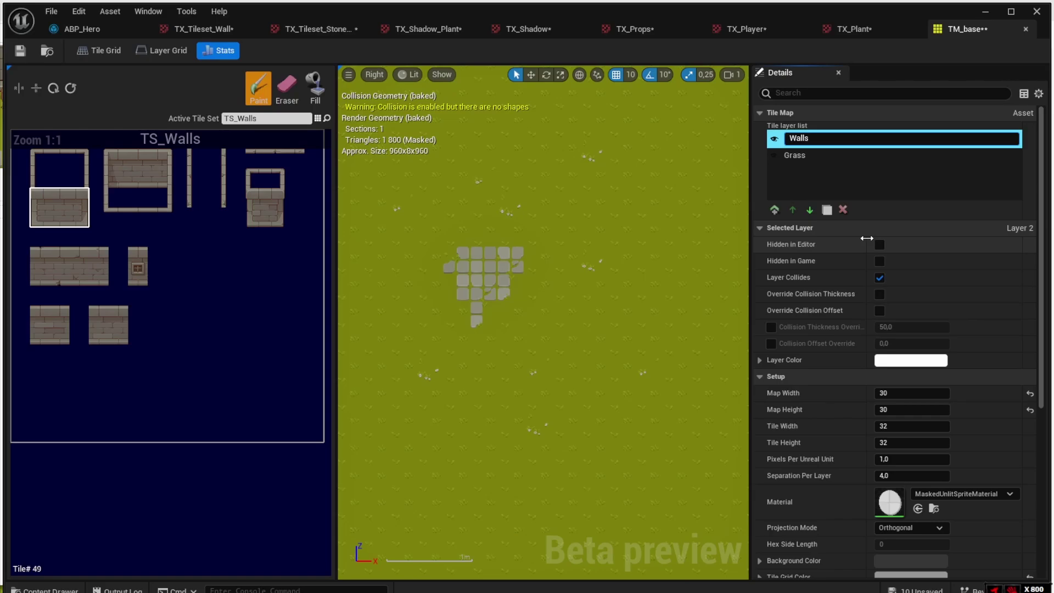
type("alls")
key("Return")
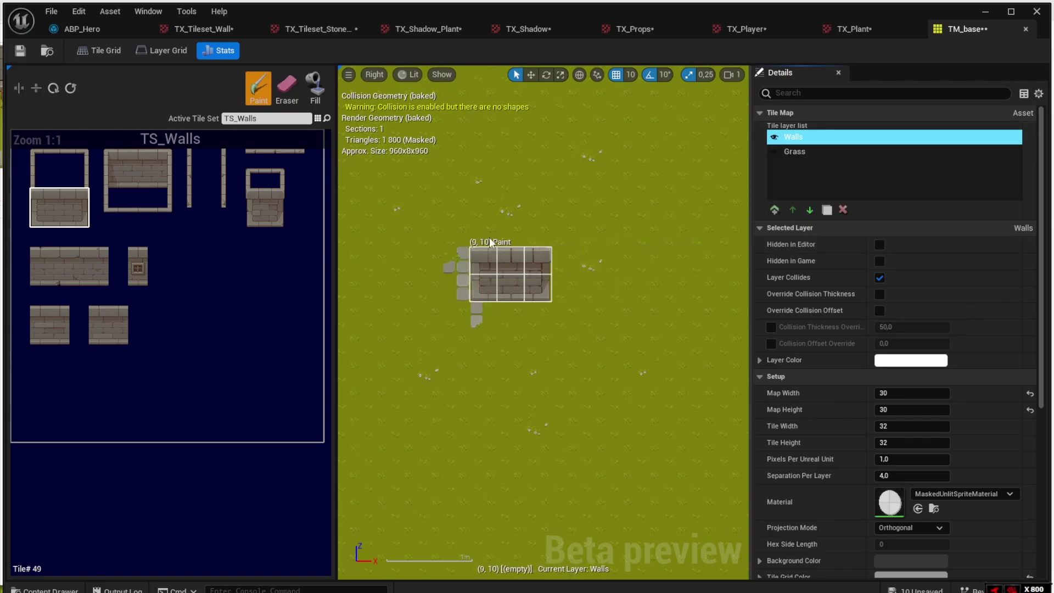
Paint the 3×2 front wall block at tile (8, 7) on the Walls layer, extending it with the 1×4 right edge strip and the 4×4 enclosure block
left_click(463, 186)
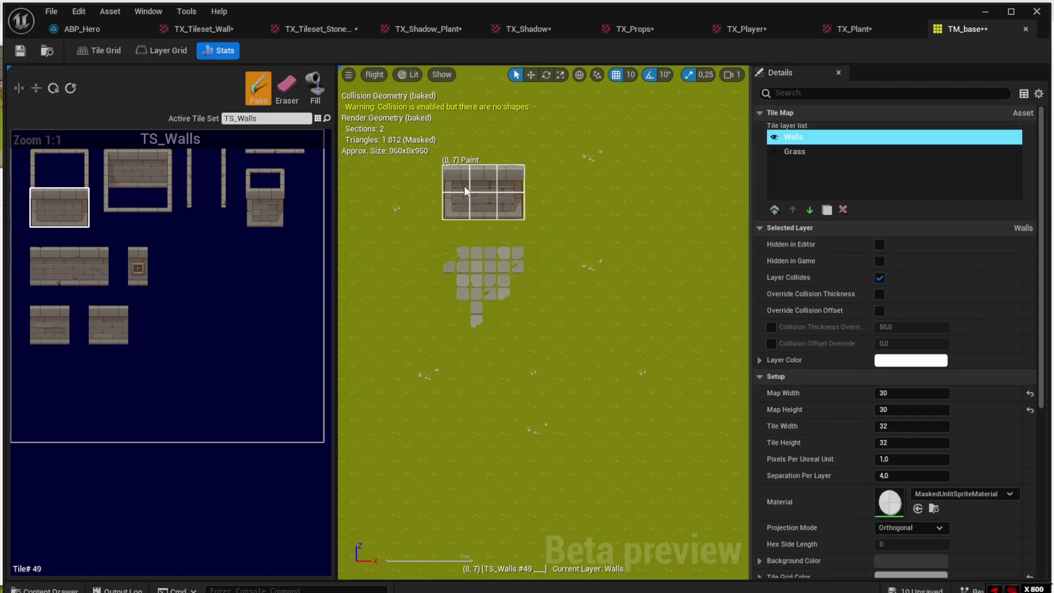
left_click_drag(84, 153, 88, 217)
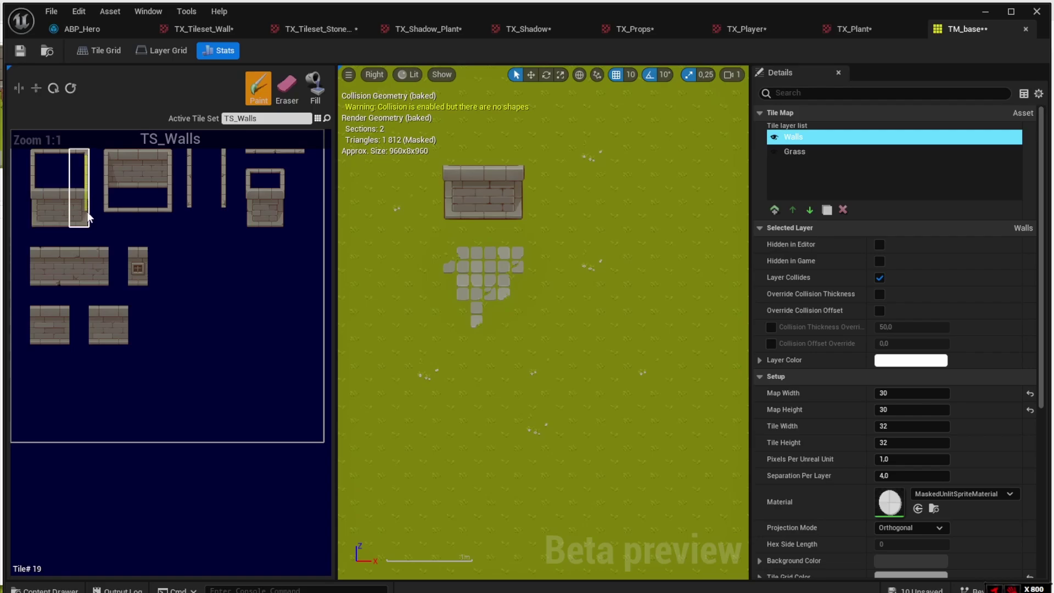
left_click(521, 134)
scroll(482, 159, "up", 2)
scroll(499, 139, "down", 2)
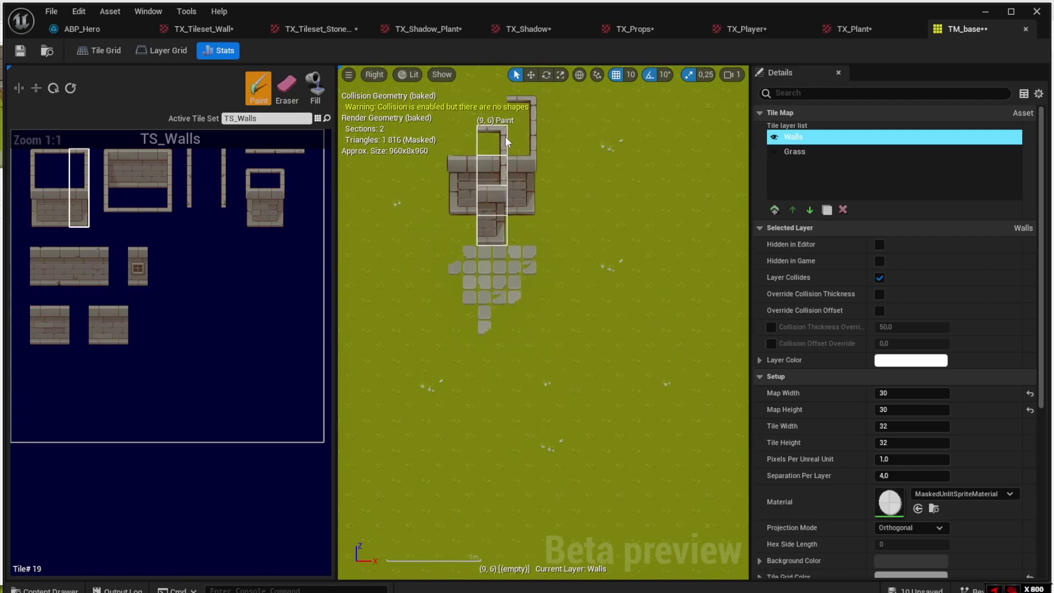
scroll(505, 139, "up", 1)
scroll(457, 294, "down", 1)
left_click_drag(38, 152, 90, 222)
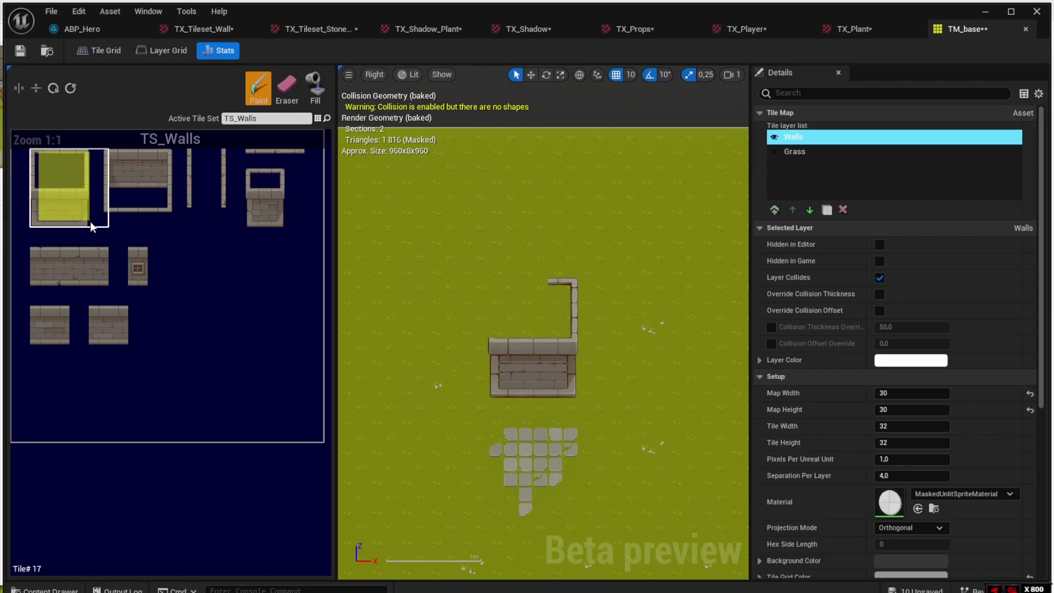
left_click(516, 301)
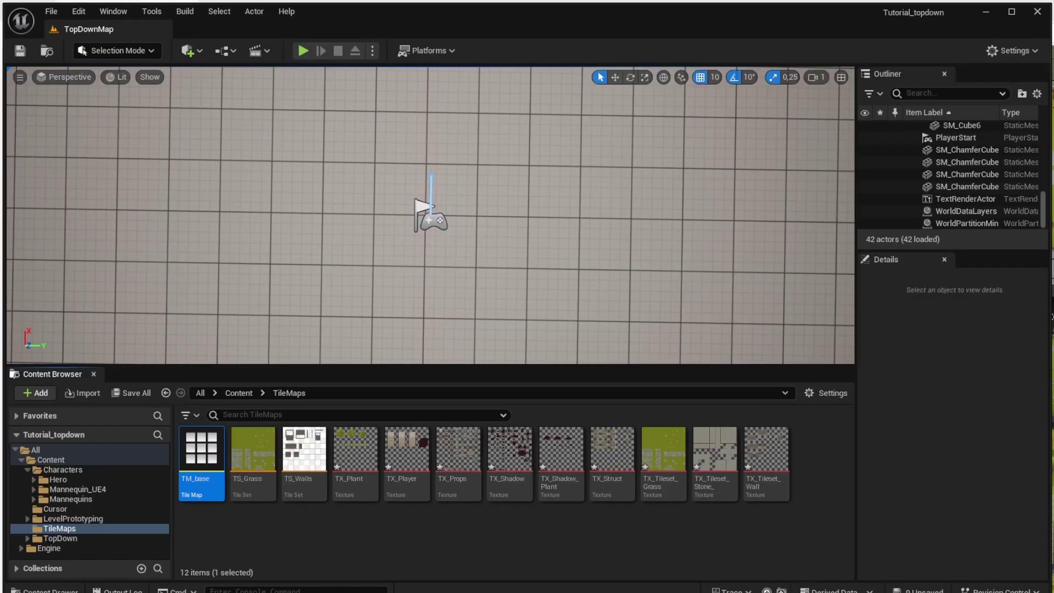
Place the TM_base tile map from the TileMaps folder into the TopDownMap level near the player start
left_click_drag(201, 456, 324, 355)
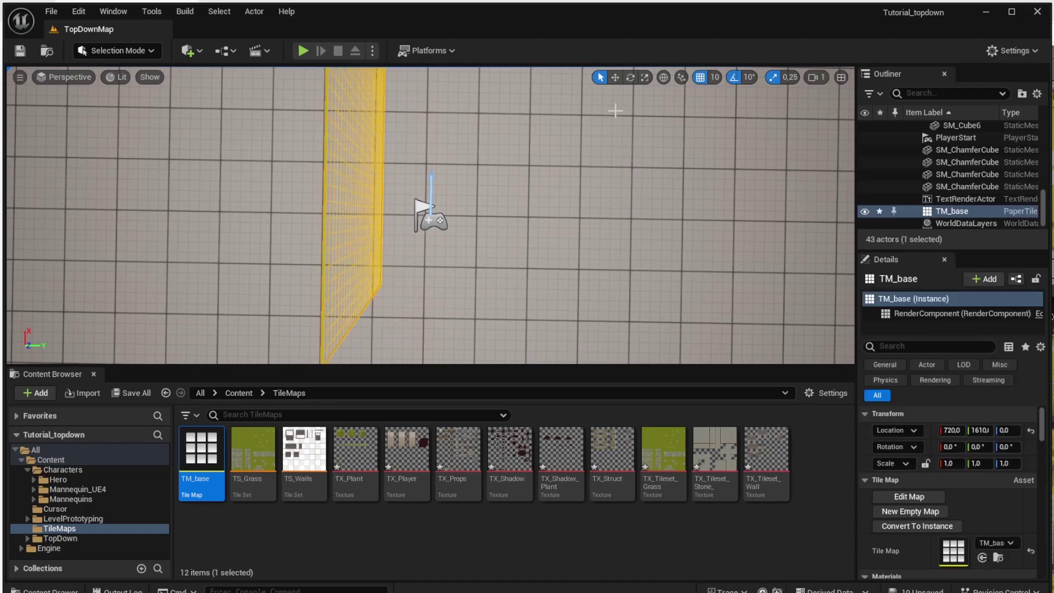
Rotate the TM_base tile map about -90° around the X axis so it lies flat on the level floor
left_click(630, 77)
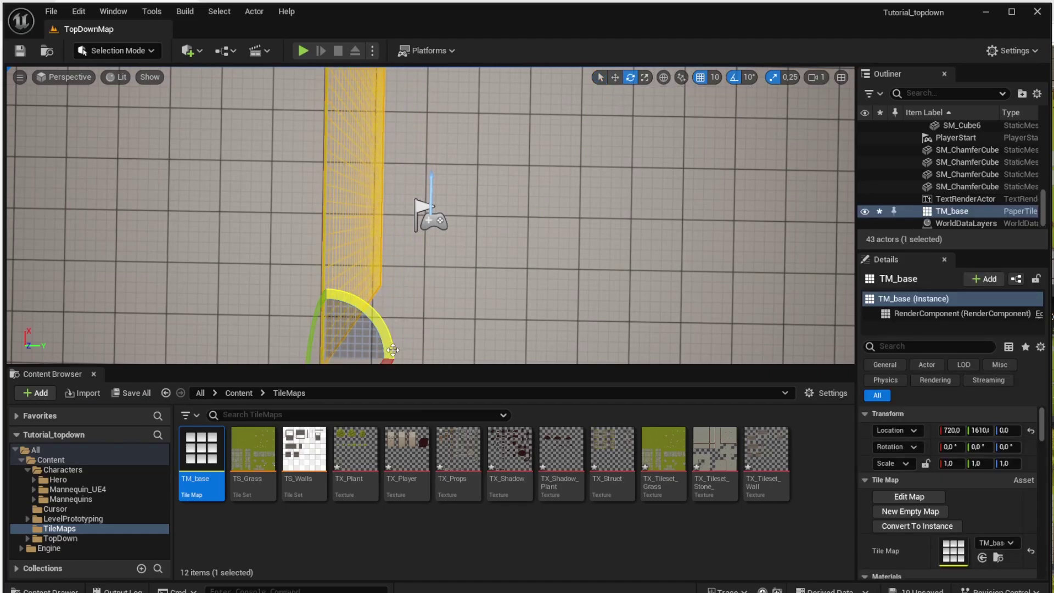
right_click_drag(392, 350, 318, 302)
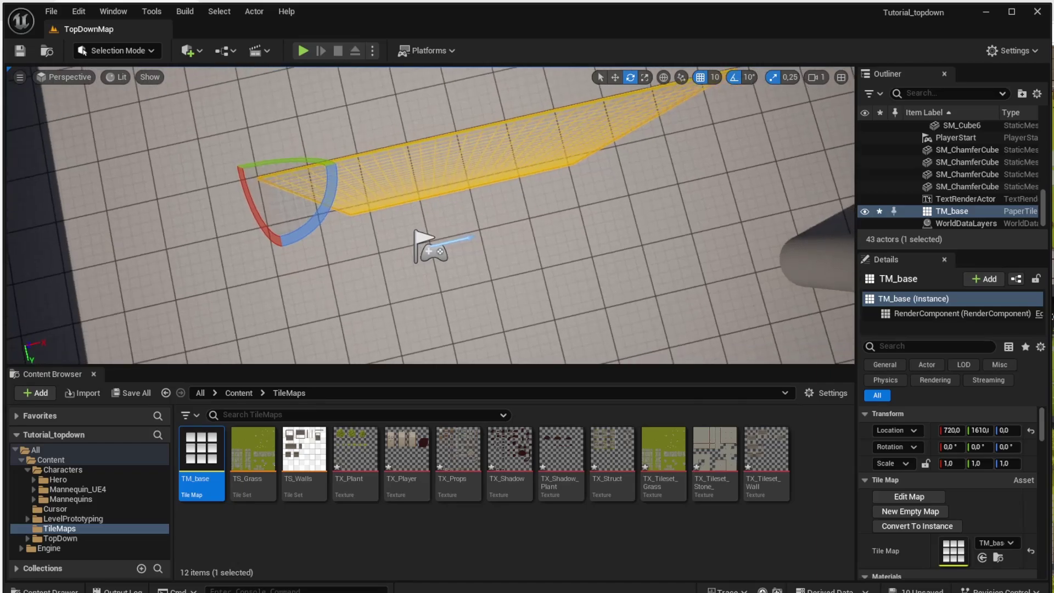
left_click_drag(253, 214, 247, 137)
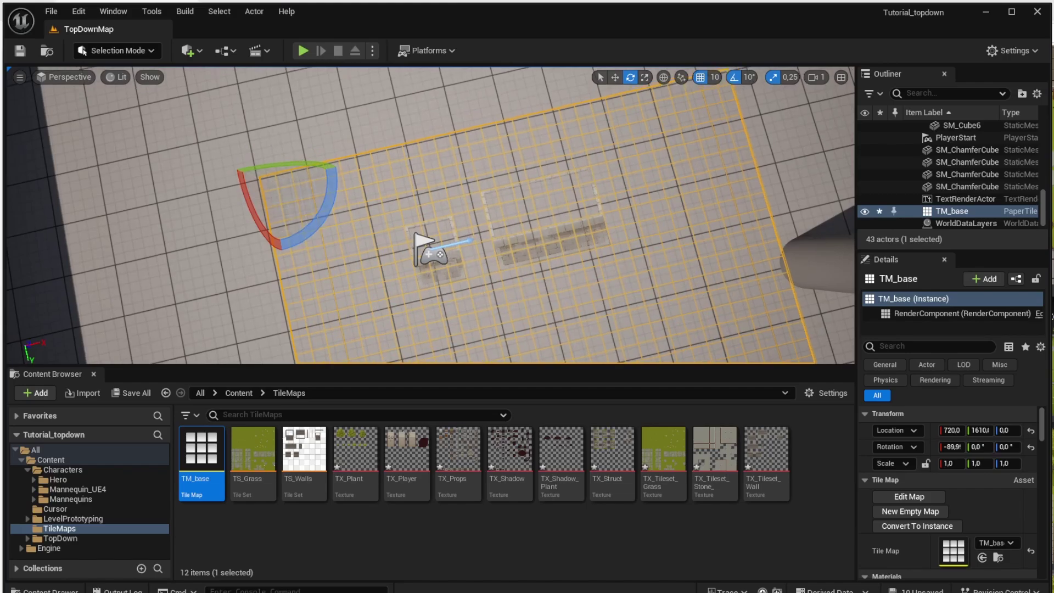
right_click_drag(514, 103, 513, 103)
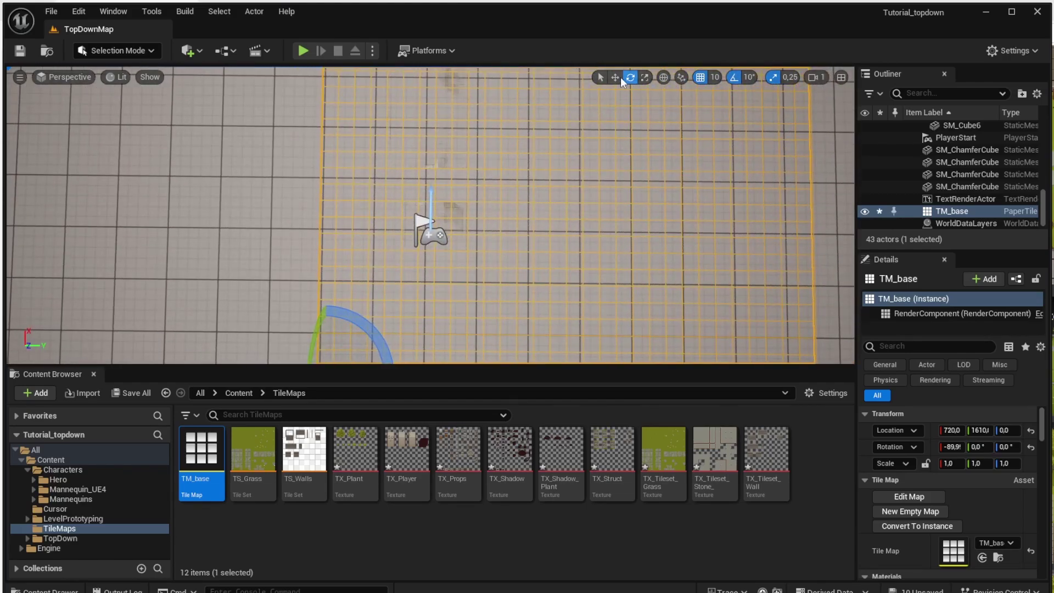
Move the TM_base tile map along the Y axis to 1350 so it lies beneath the player start
left_click(616, 78)
right_click_drag(347, 323, 346, 323)
left_click_drag(363, 296, 227, 287)
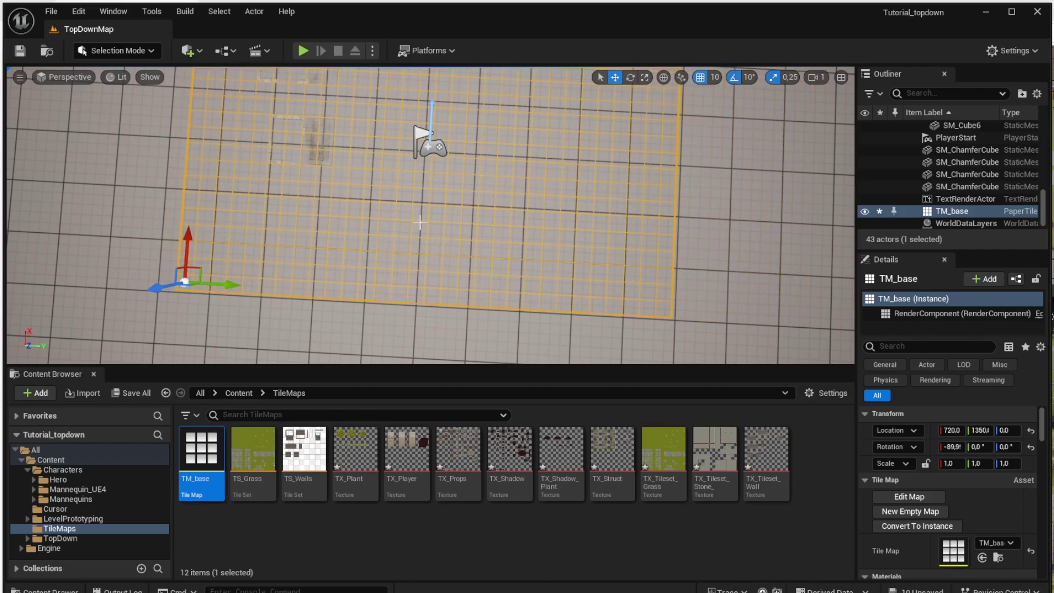
Delete the grey floor mesh of the level that covers the tile map
left_click(600, 77)
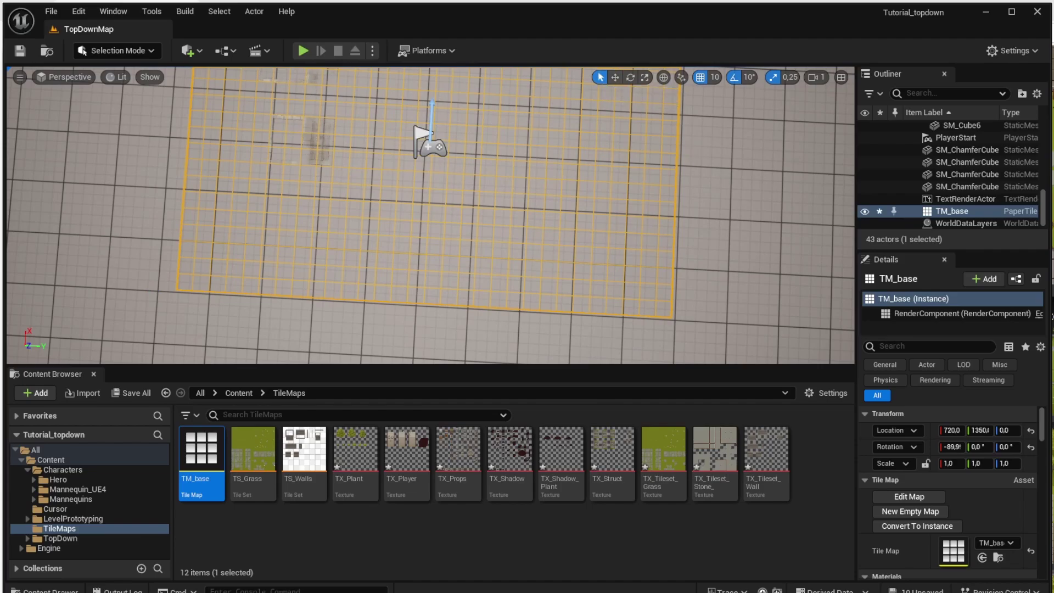
left_click(719, 183)
key("Delete")
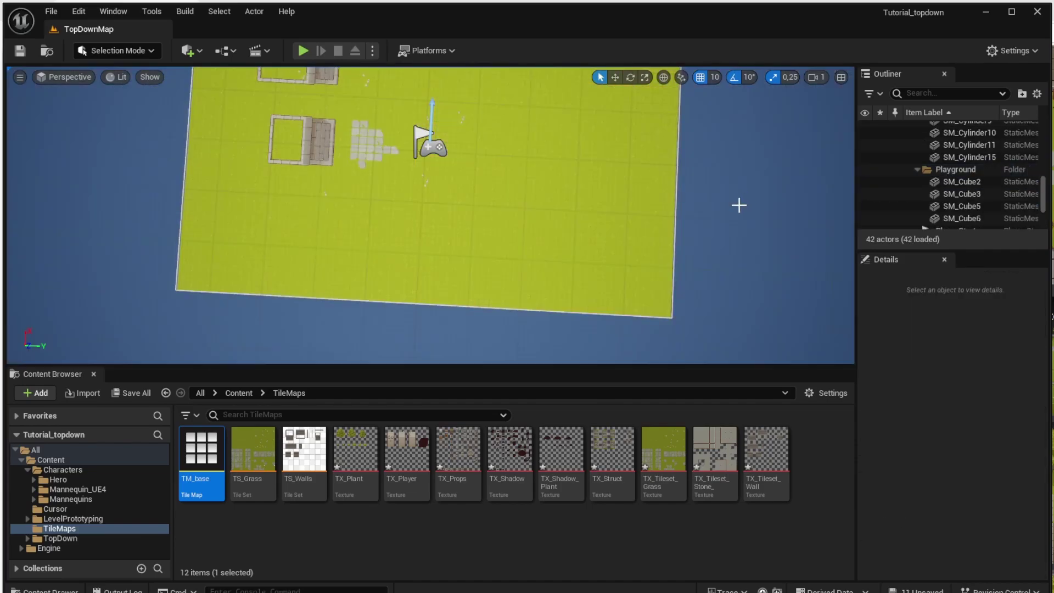
Play the level in the viewport to test how the character stands on the tile map, and stop the simulation
left_click_drag(601, 168, 582, 137)
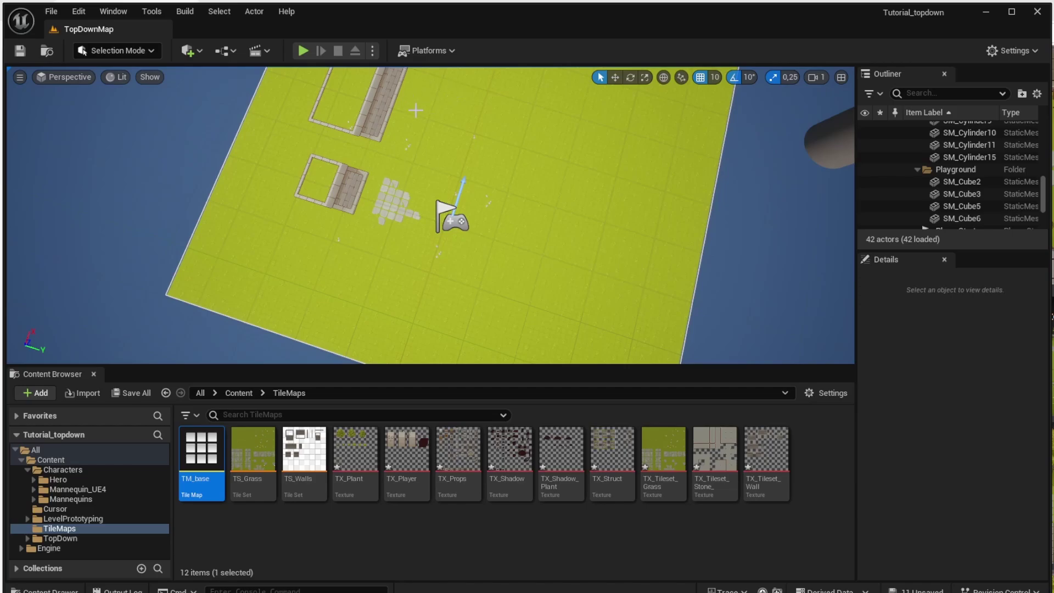
left_click(301, 51)
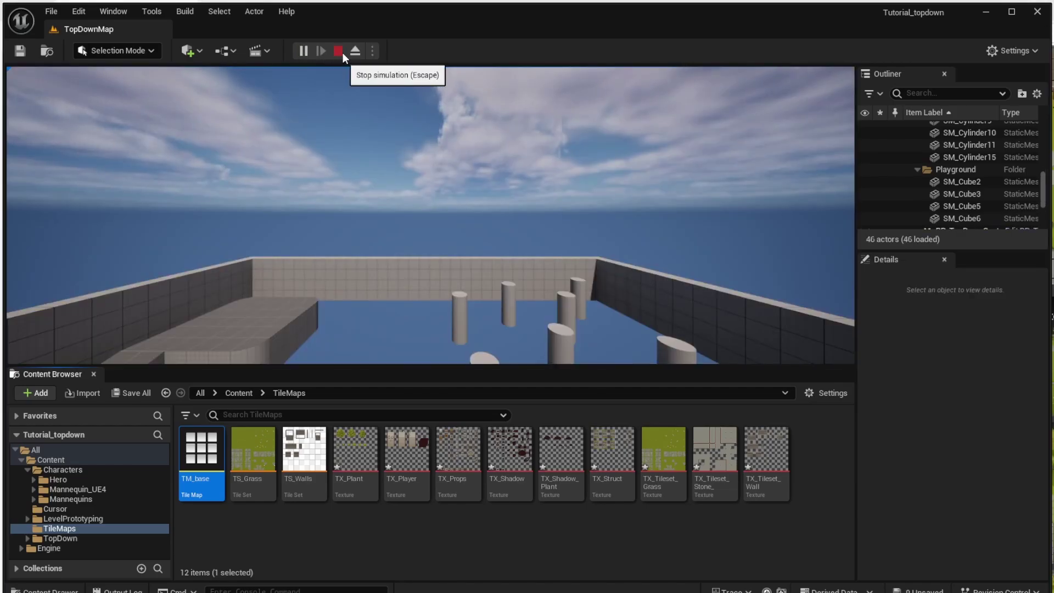
left_click(340, 52)
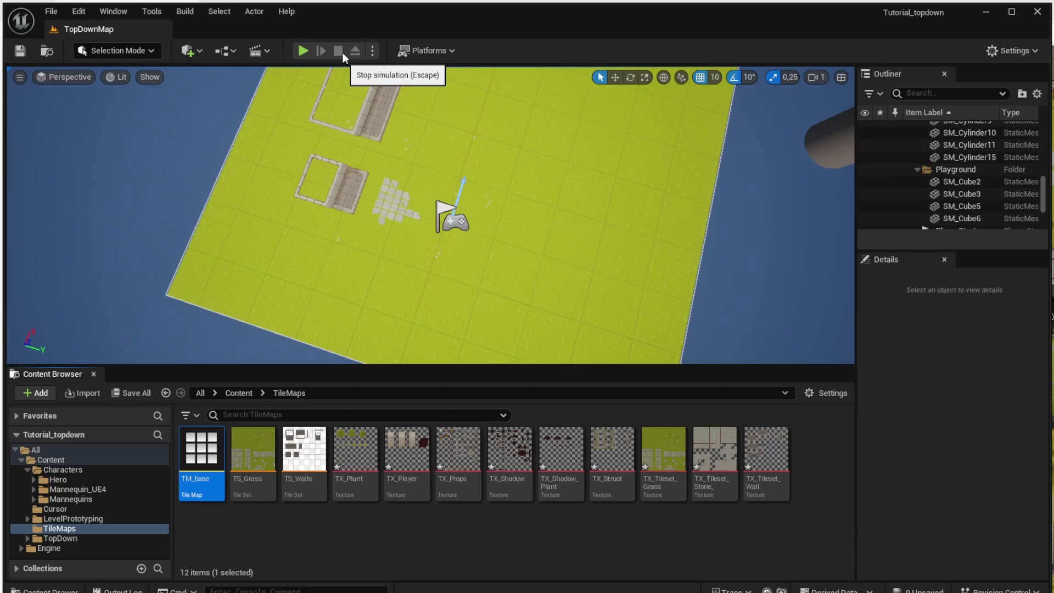
left_click(342, 53)
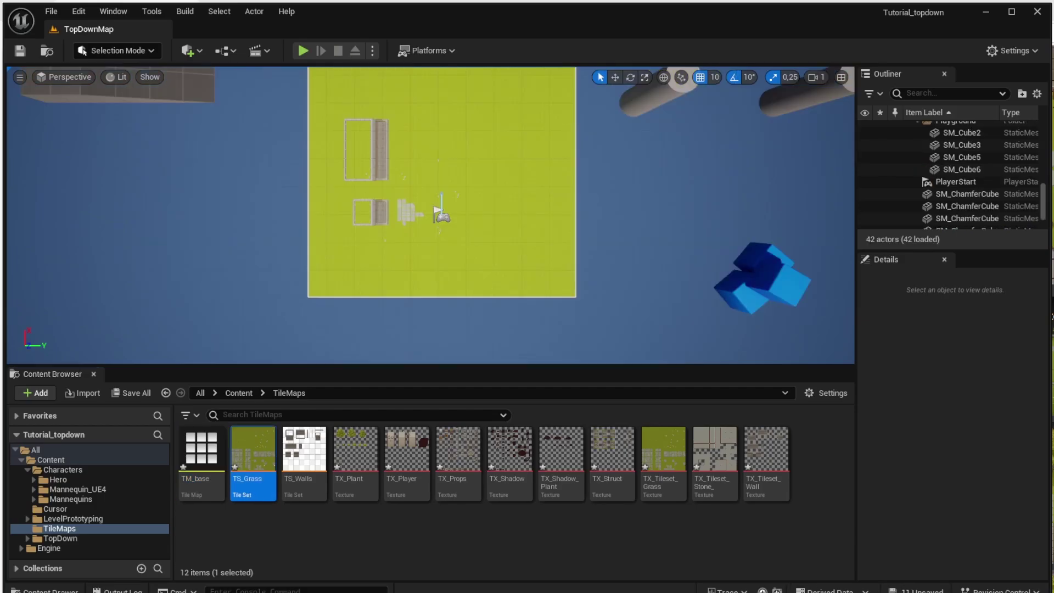
Open the TS_Grass tile set and add a full-tile box collision to each of the eight first-row tiles, 0 to 7
left_click(269, 457)
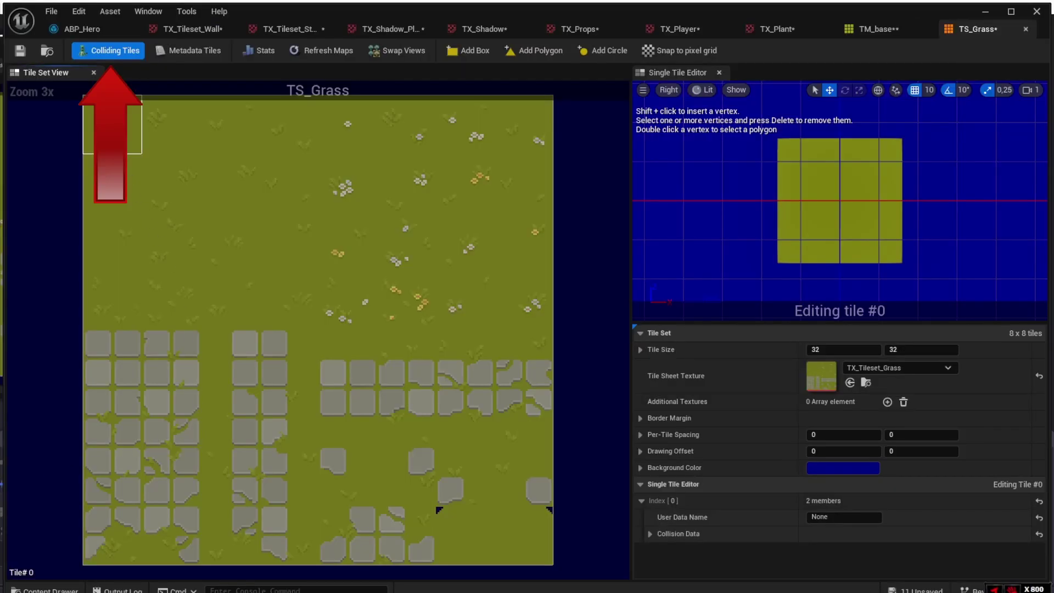
left_click(461, 54)
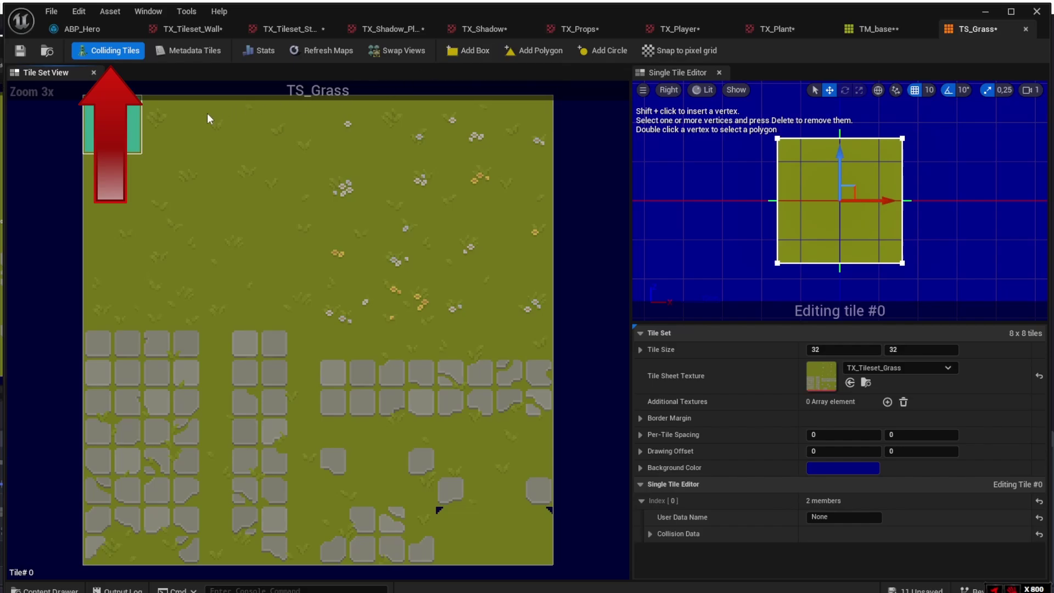
left_click(194, 117)
left_click(472, 51)
left_click(231, 125)
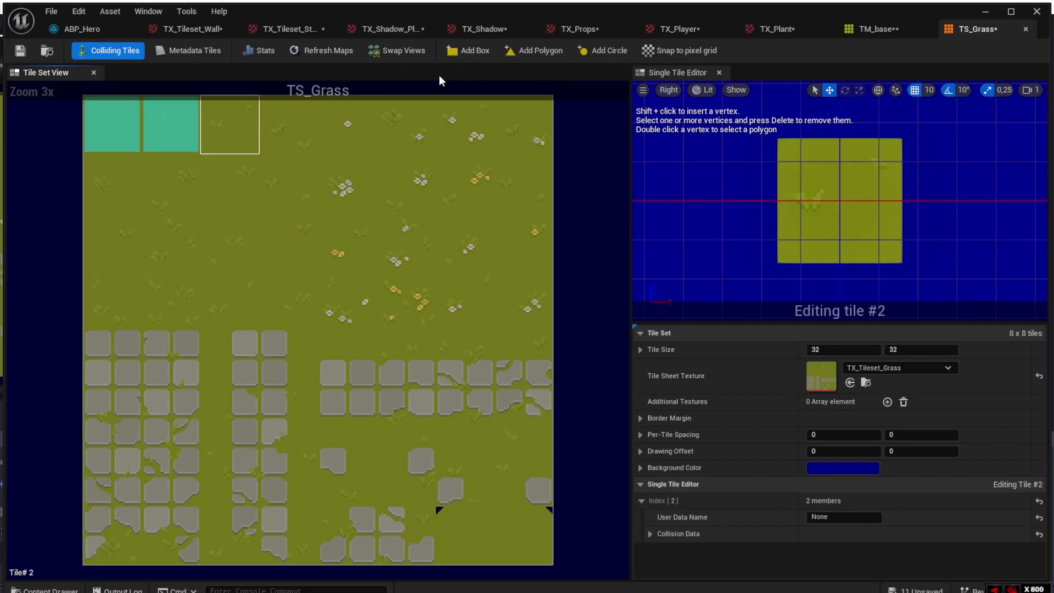
left_click(470, 50)
left_click(290, 125)
left_click(469, 51)
left_click(347, 126)
left_click(471, 52)
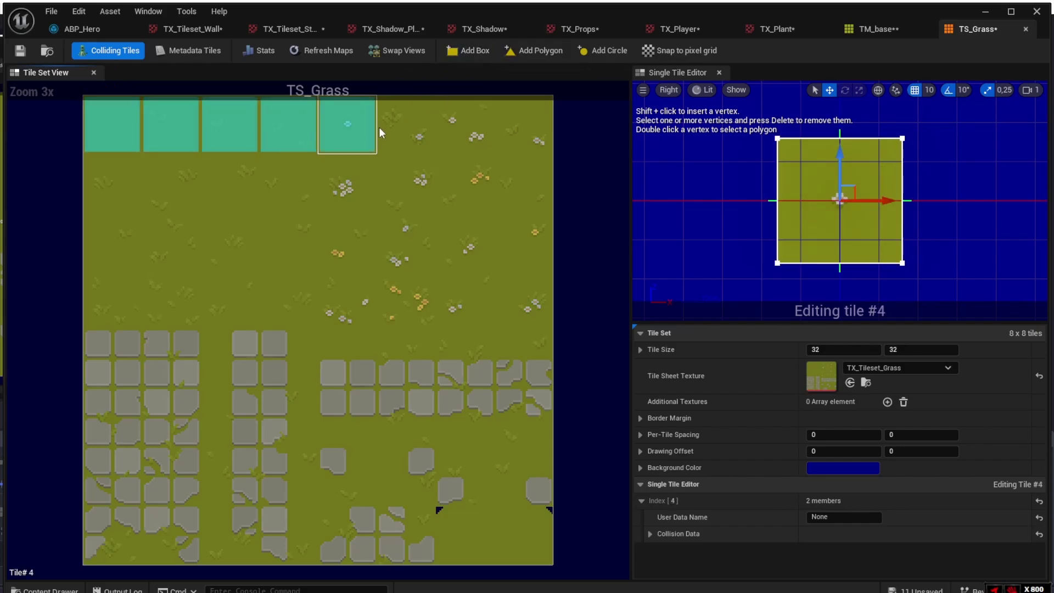
left_click(406, 126)
left_click(470, 53)
left_click(458, 118)
left_click(471, 51)
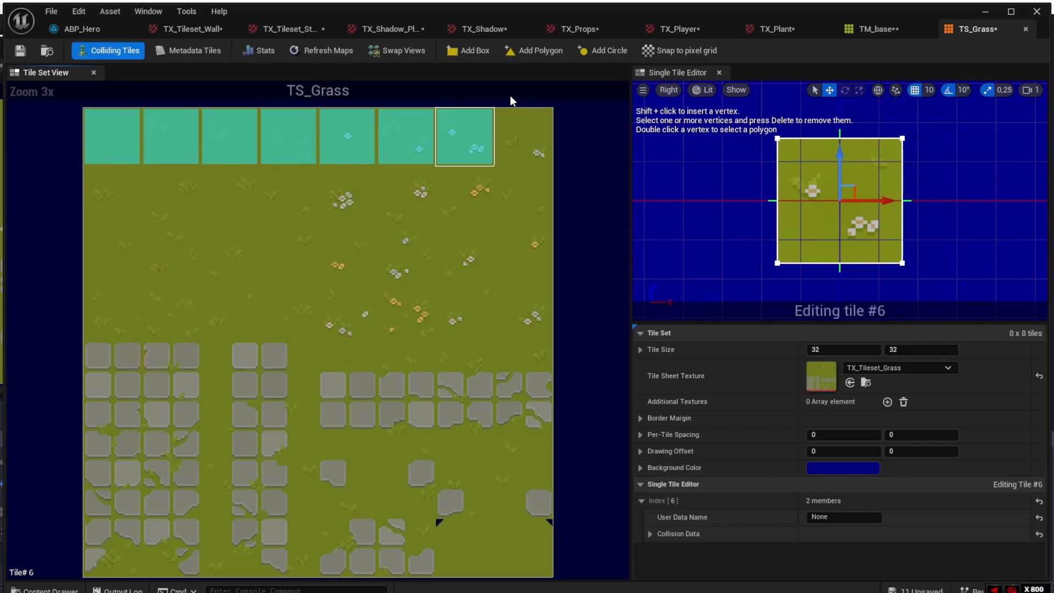
left_click(513, 121)
left_click(467, 52)
Add a full-tile box collision to each of the eight second-row grass tiles, from tile 15 back to tile 8
left_click(521, 199)
left_click(471, 51)
left_click(471, 181)
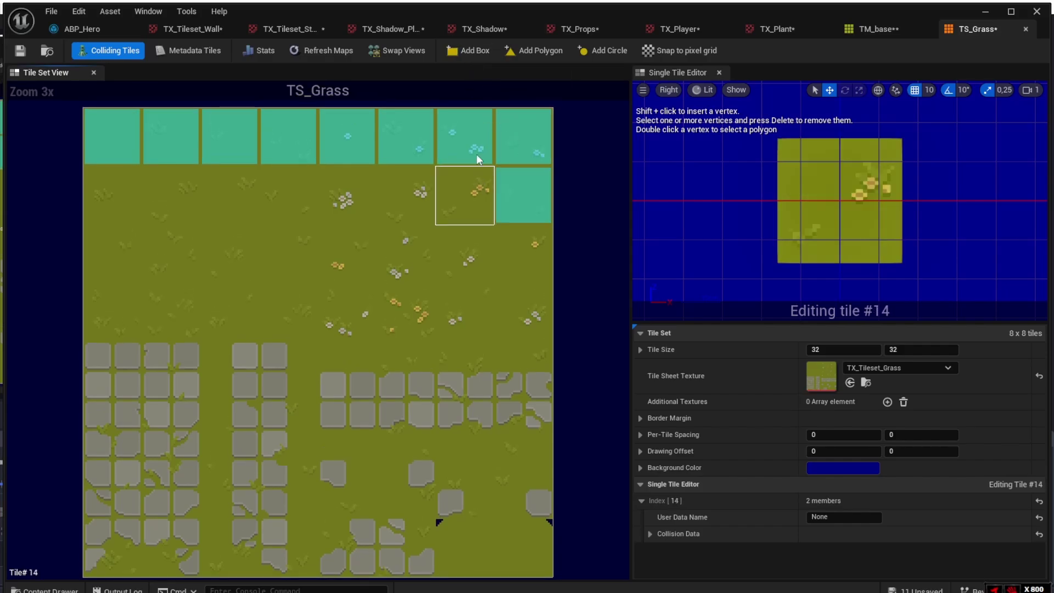
left_click(471, 50)
left_click(414, 181)
left_click(471, 50)
left_click(365, 172)
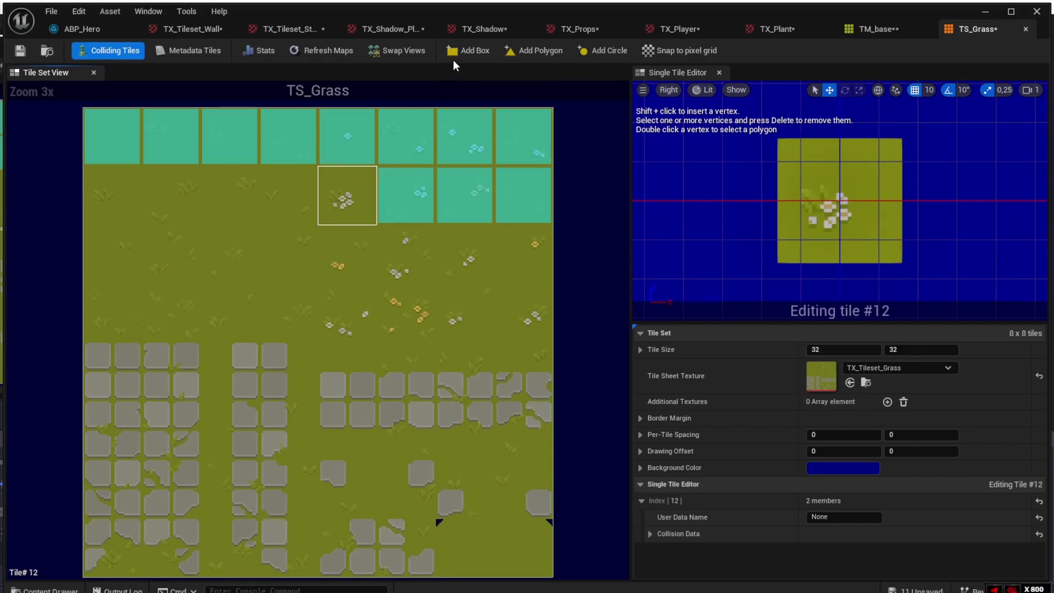
left_click(471, 51)
left_click(277, 192)
left_click(451, 53)
left_click(240, 195)
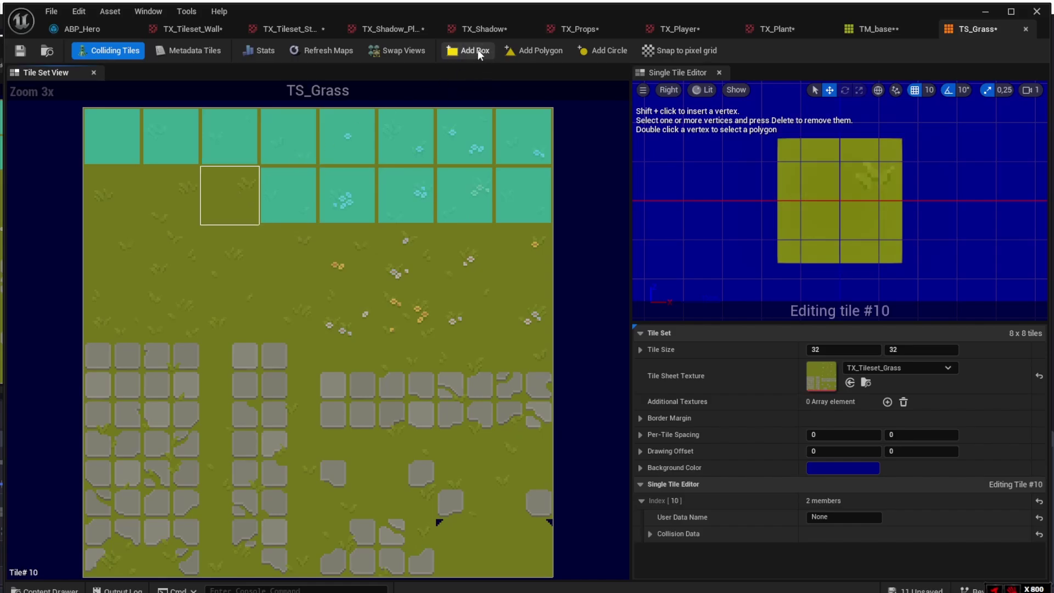
left_click(471, 50)
left_click(161, 190)
left_click(485, 55)
left_click(111, 202)
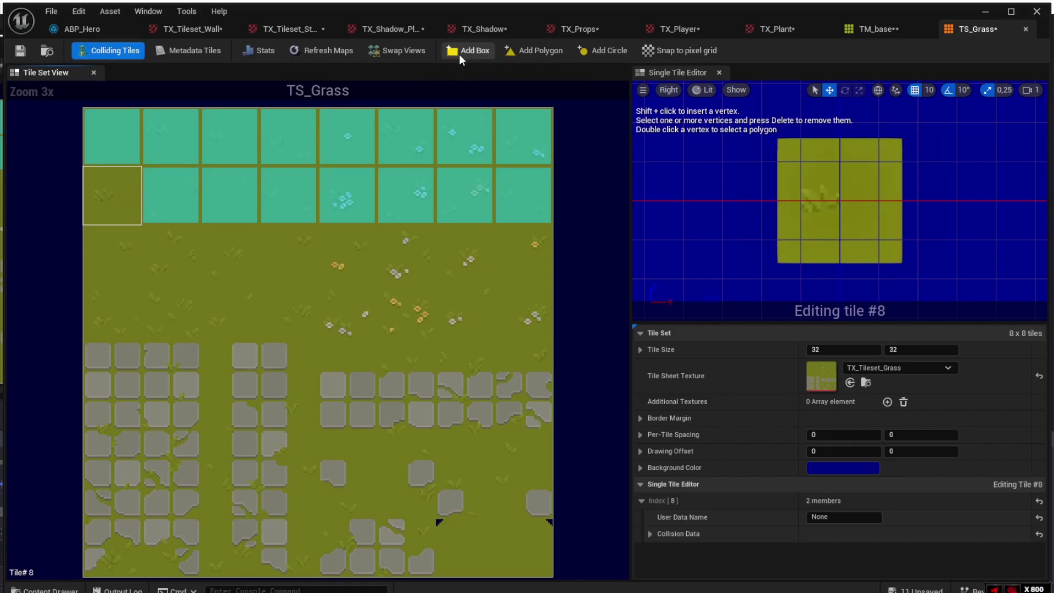
left_click(464, 52)
Add a full-tile box collision to each of the eight third-row grass tiles, 16 to 23
left_click(116, 260)
left_click(486, 53)
left_click(160, 264)
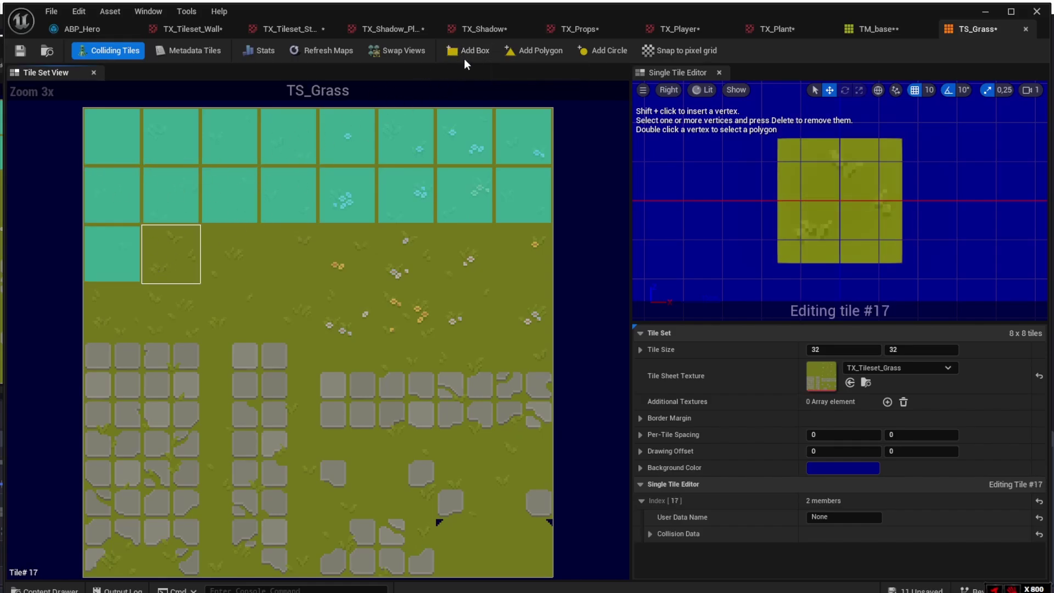
left_click(467, 52)
left_click(255, 253)
left_click(483, 52)
left_click(305, 252)
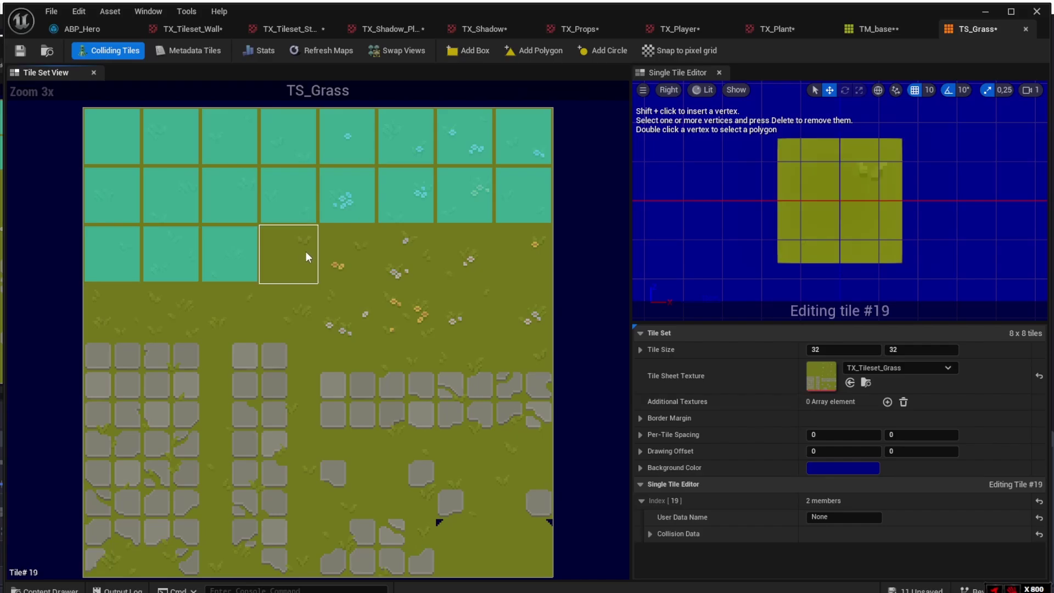
left_click(466, 54)
left_click(355, 240)
left_click(477, 50)
left_click(401, 249)
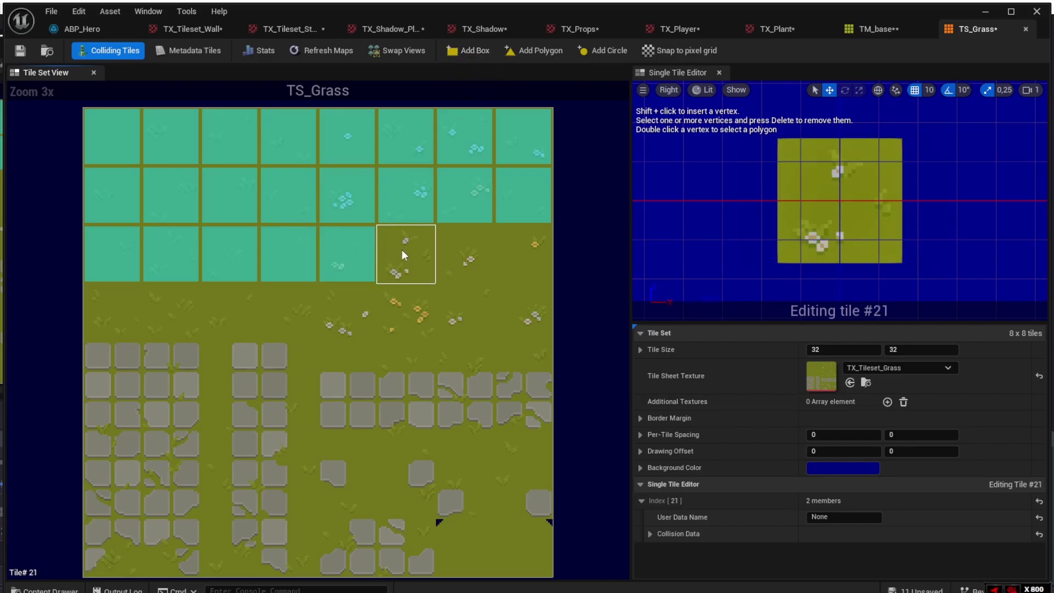
left_click(473, 51)
left_click(465, 249)
left_click(474, 52)
left_click(528, 228)
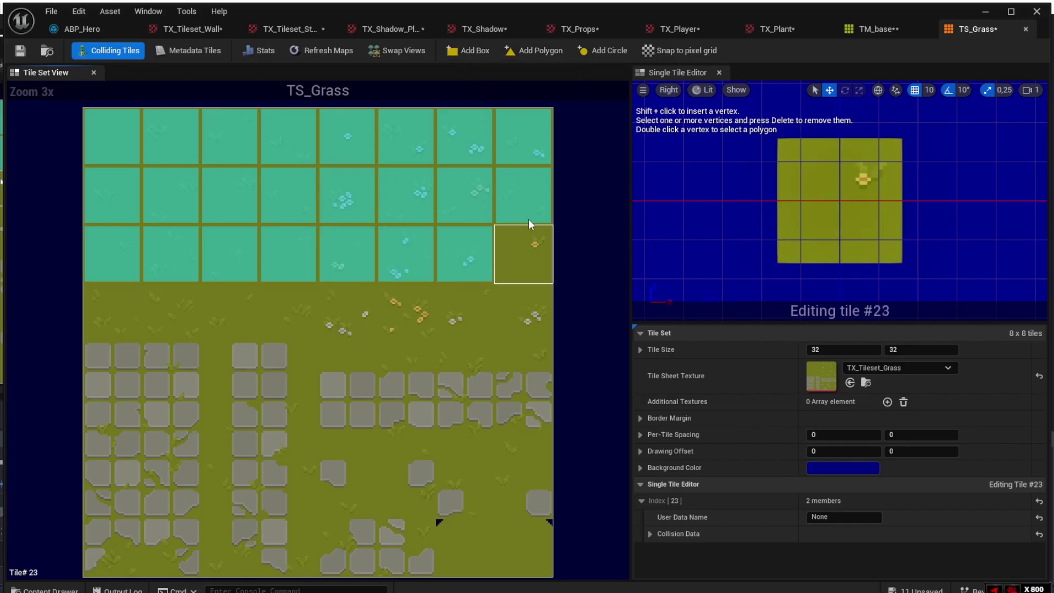
left_click(469, 51)
Add a full-tile box collision to the fourth-row grass tiles, from tile 31 back to tile 26
left_click(524, 310)
left_click(473, 50)
left_click(465, 310)
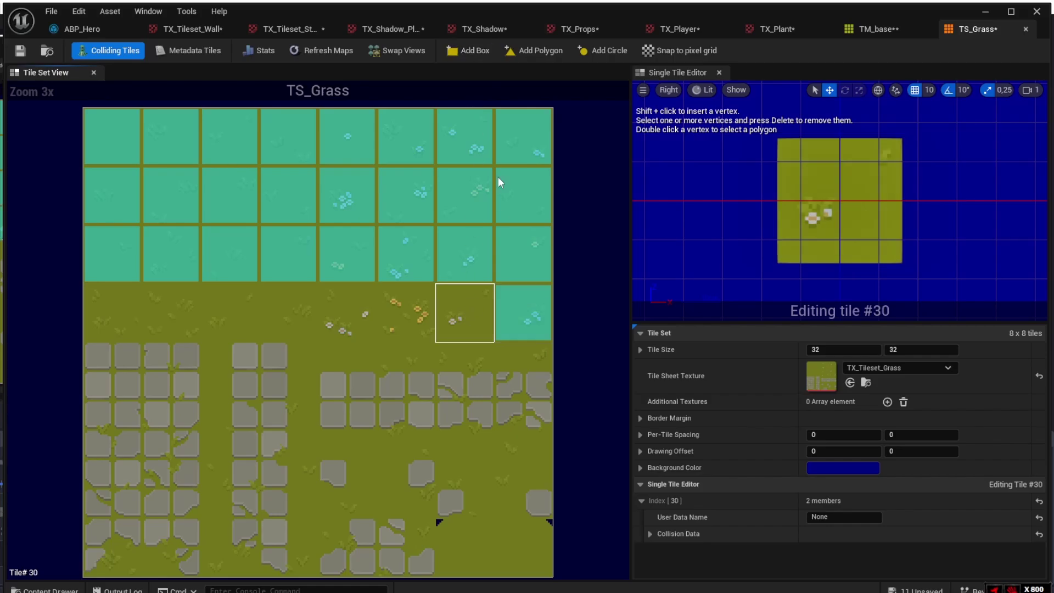
left_click(469, 51)
left_click(414, 311)
left_click(471, 50)
left_click(349, 312)
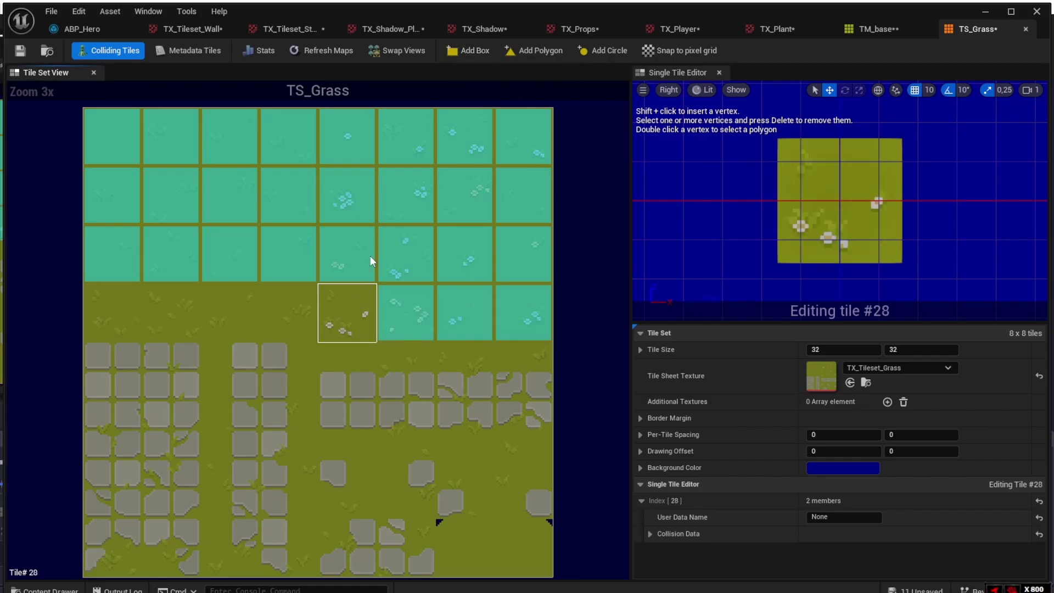
left_click(471, 50)
left_click(288, 313)
left_click(471, 51)
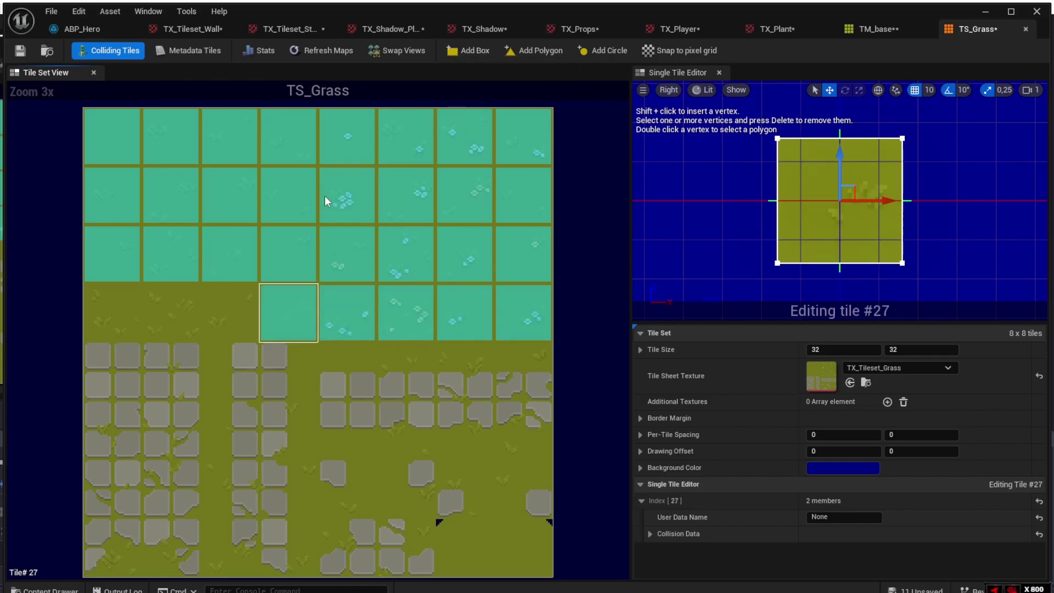
left_click(231, 313)
left_click(456, 52)
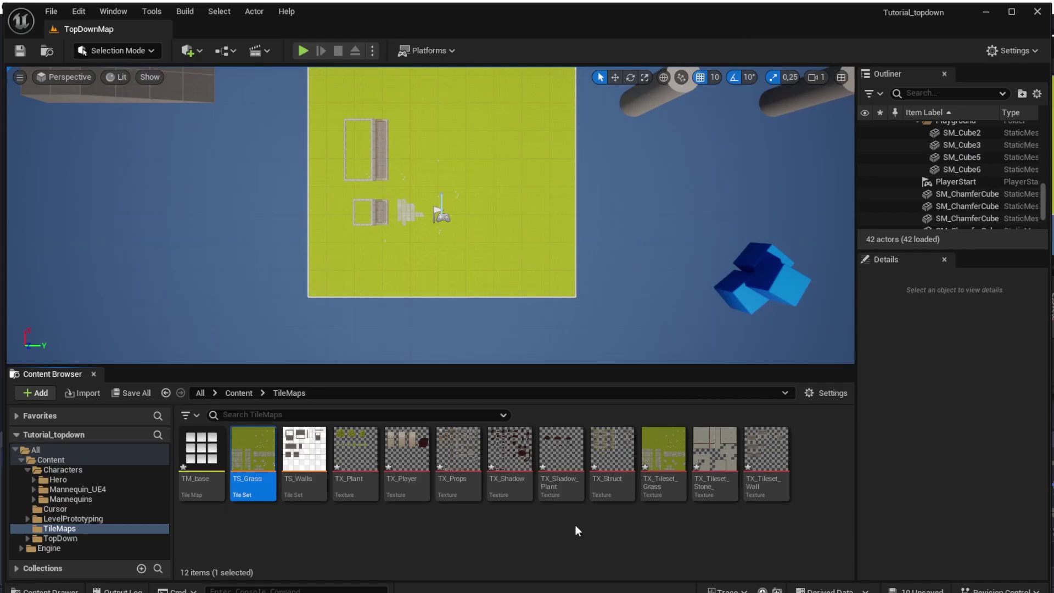
Open the TM_base tile map, enable Layer Collides for the Grass layer, and save the asset
left_click(499, 545)
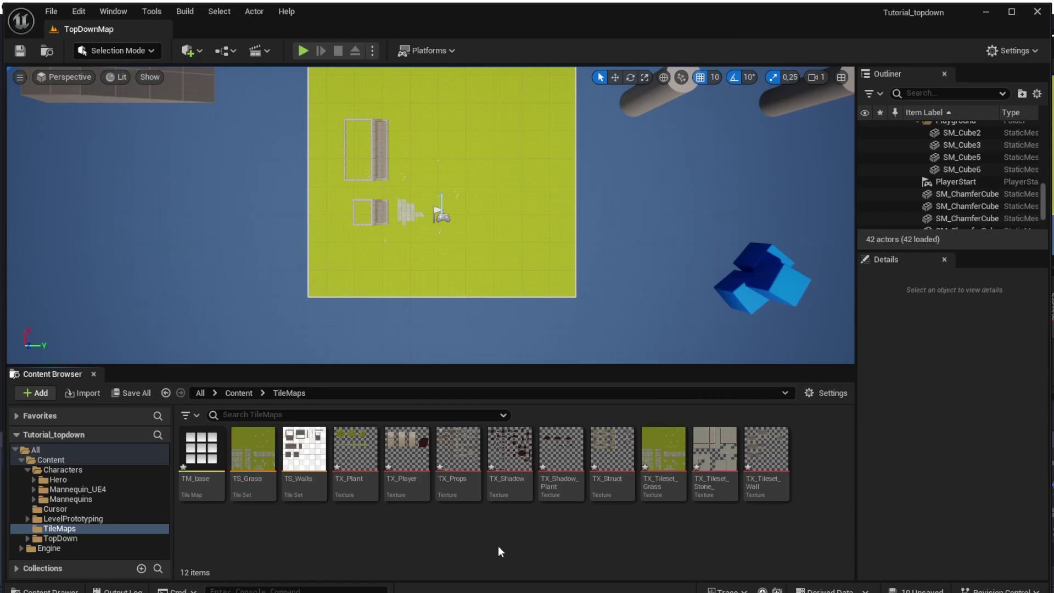
double_click(205, 461)
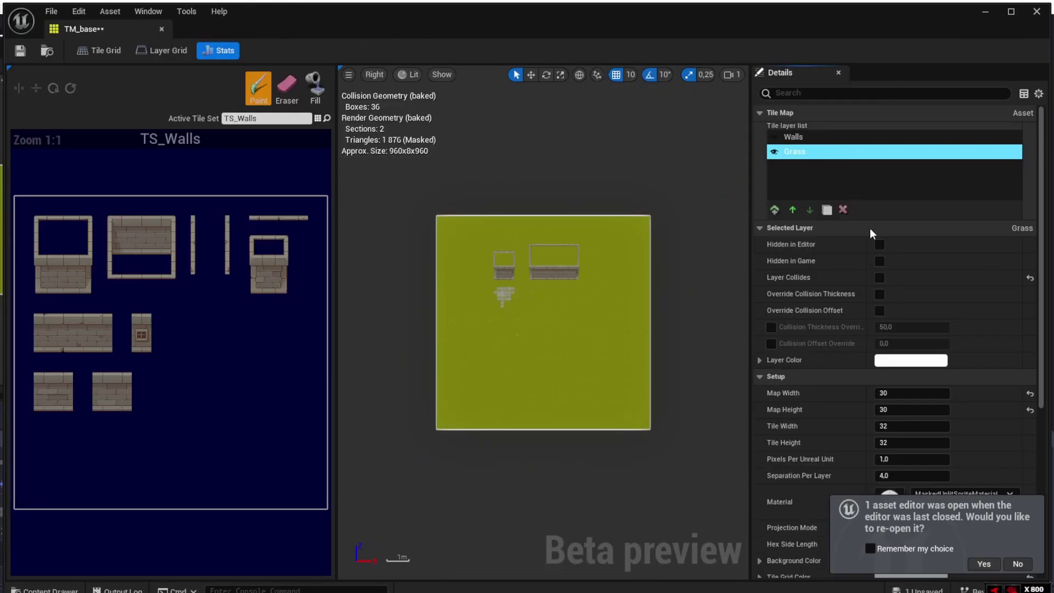
left_click(880, 277)
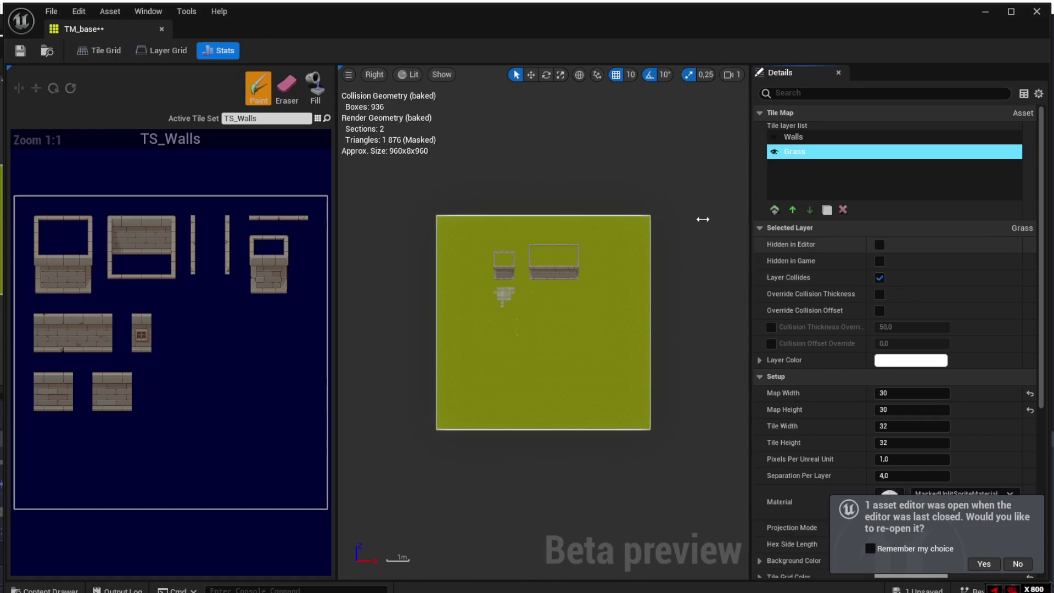
key("ctrl+s")
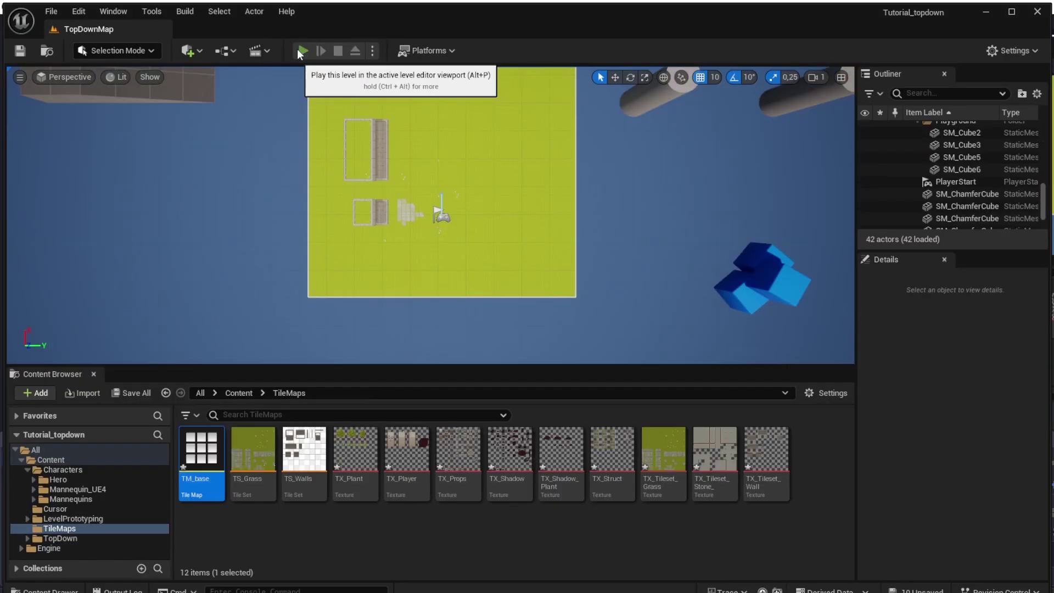
Play the level and walk the character across the grass and towards the small walled building to test the collision
left_click(300, 49)
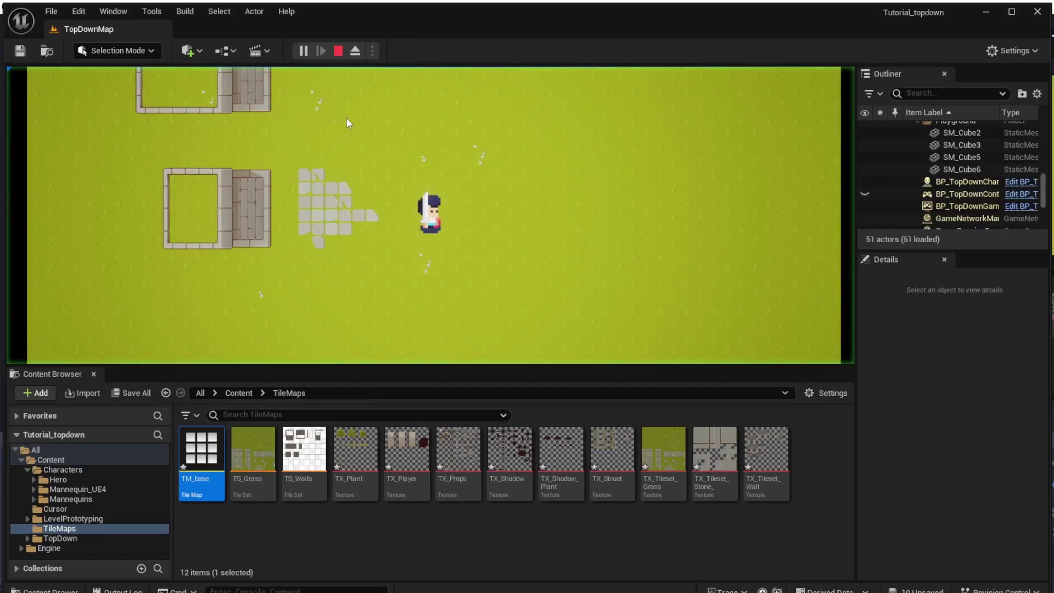
left_click(625, 212)
left_click(337, 296)
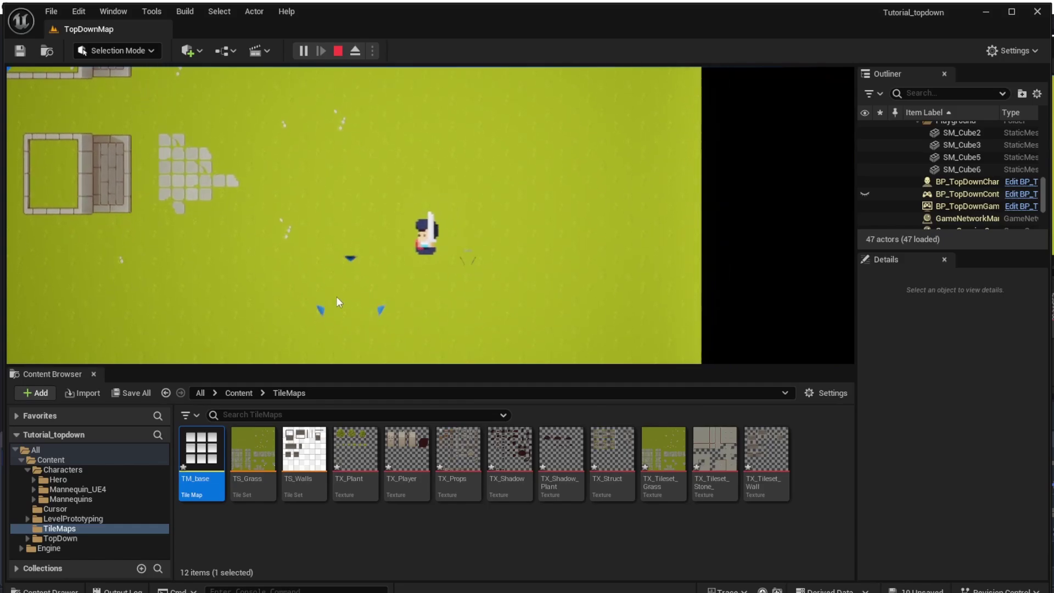
left_click(305, 144)
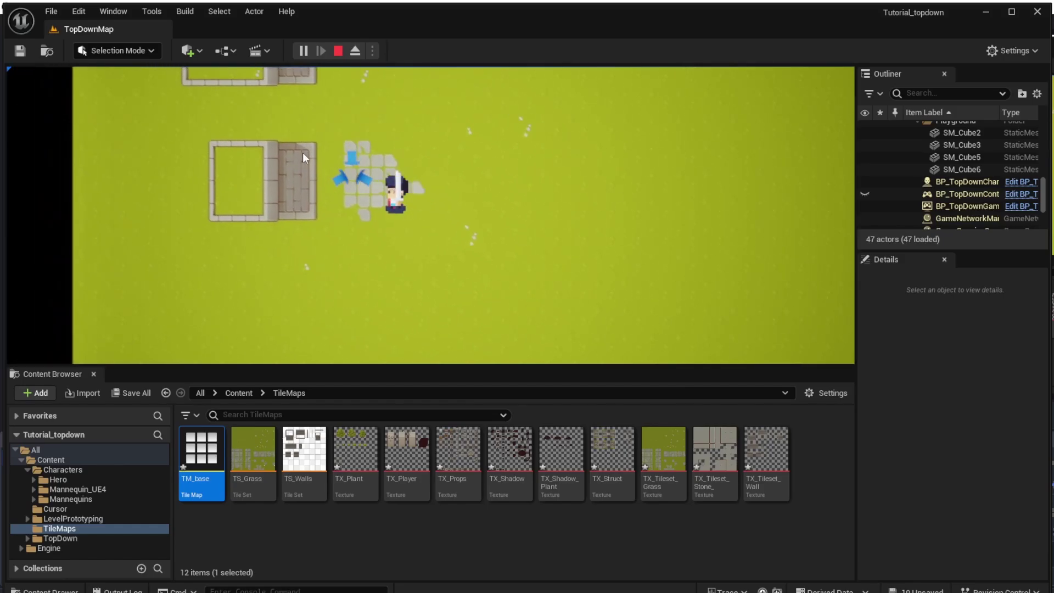
Walk the character towards the small walled building and back across the stone path, and end the play session
left_click(249, 203)
left_click(494, 213)
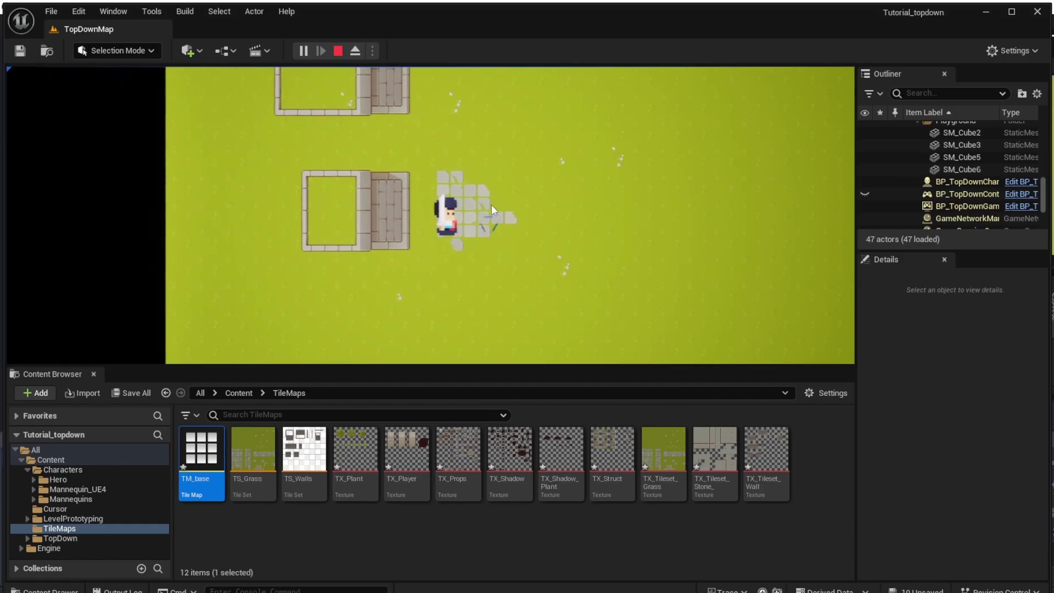
left_click(336, 51)
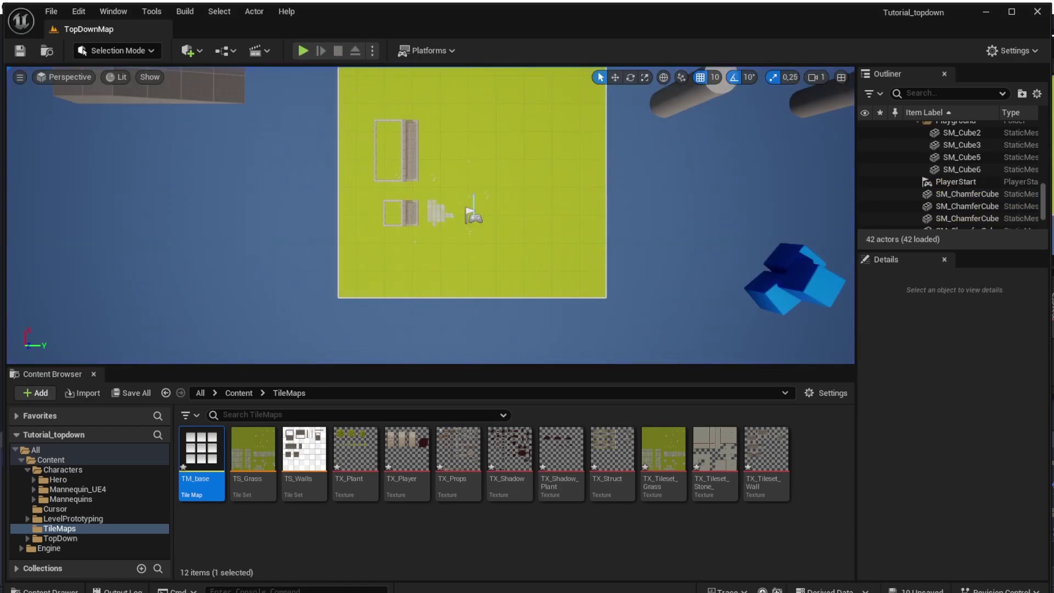
Rotate the TM_base tile map in the level to about 90° around Z, and move it along X to 1370
left_click(371, 256)
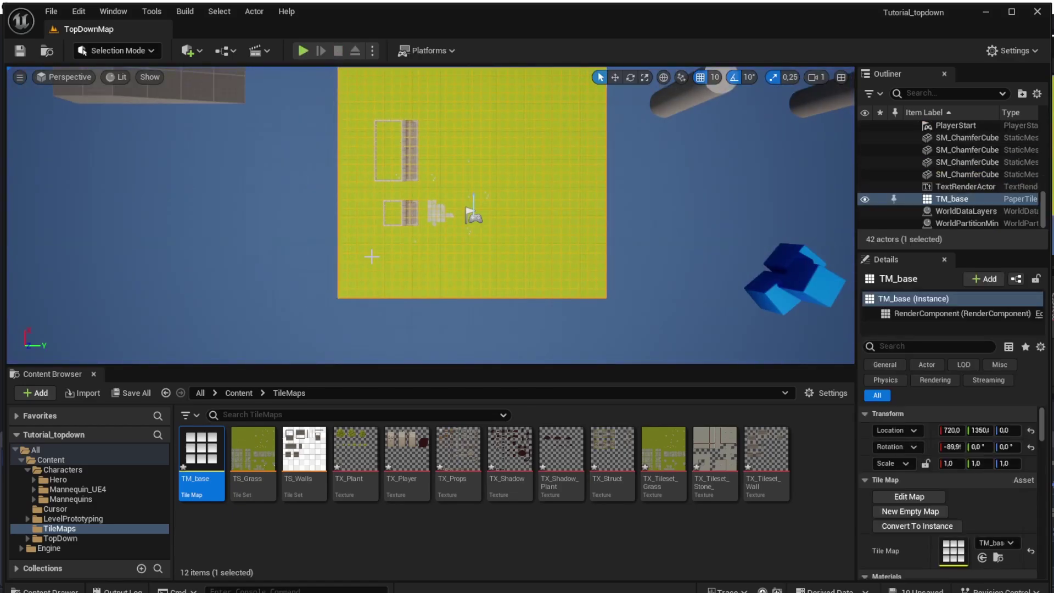
left_click(632, 77)
left_click_drag(391, 253, 410, 292)
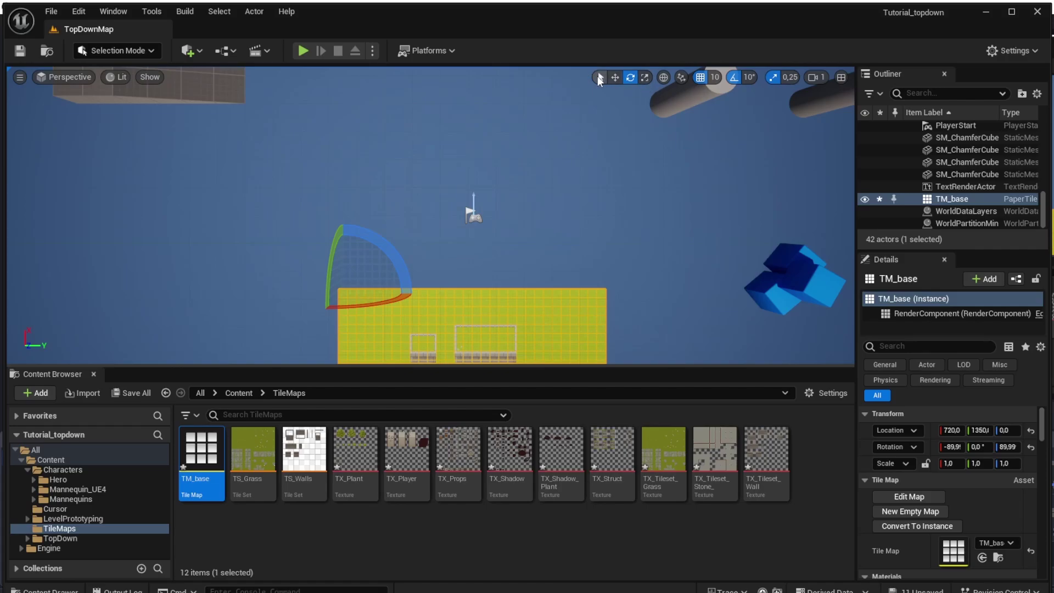
left_click(614, 77)
left_click_drag(342, 258, 370, 77)
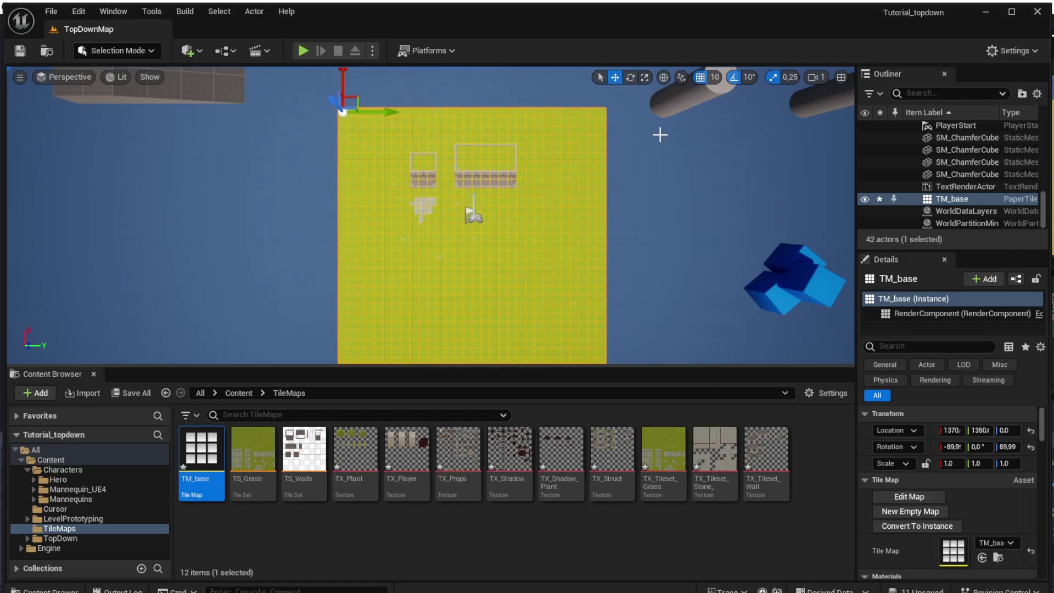
Play the level, walk the character over the walls and the stone path to test collision, and end the session
left_click(301, 52)
left_click(550, 202)
left_click(475, 140)
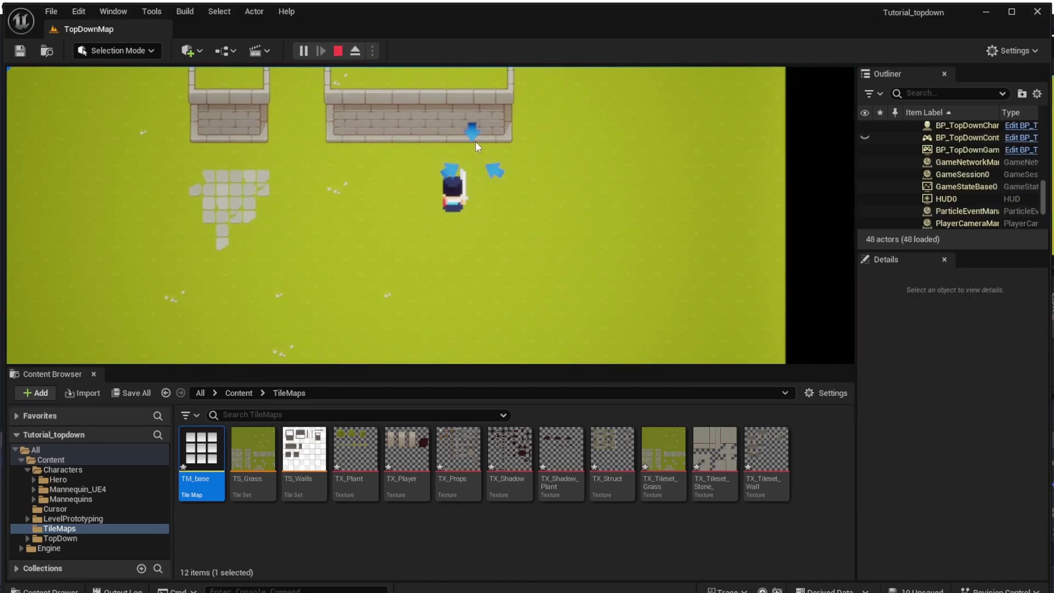
left_click(409, 110)
left_click(407, 114)
left_click(236, 245)
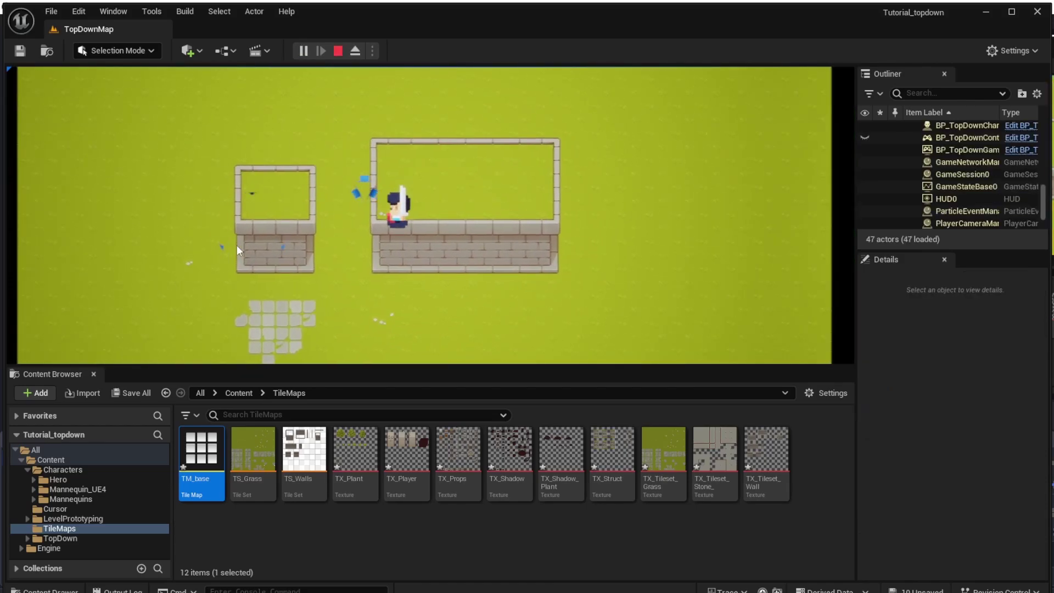
left_click(476, 328)
left_click(355, 240)
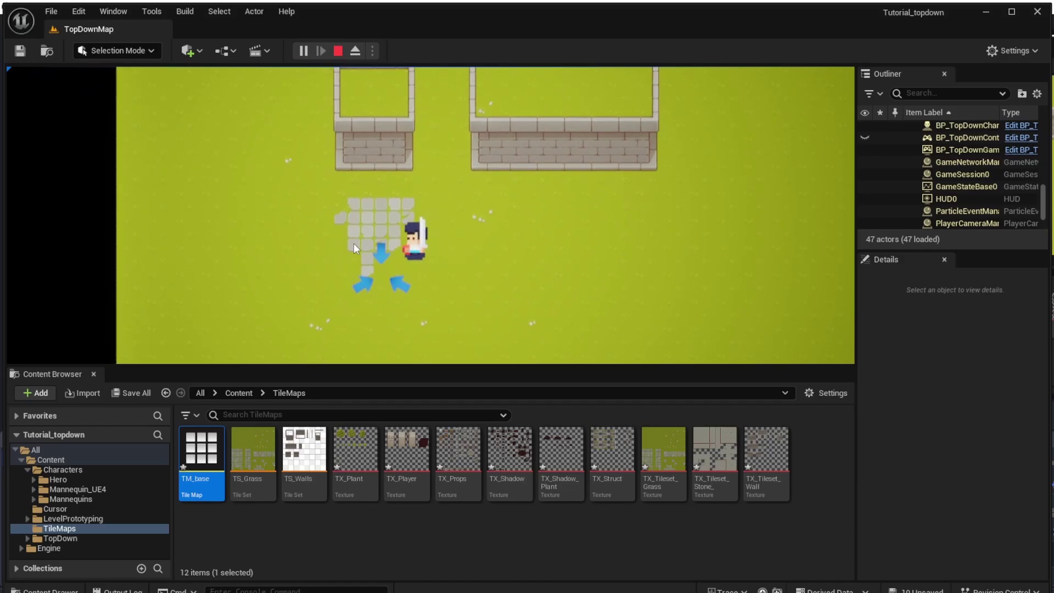
left_click(338, 51)
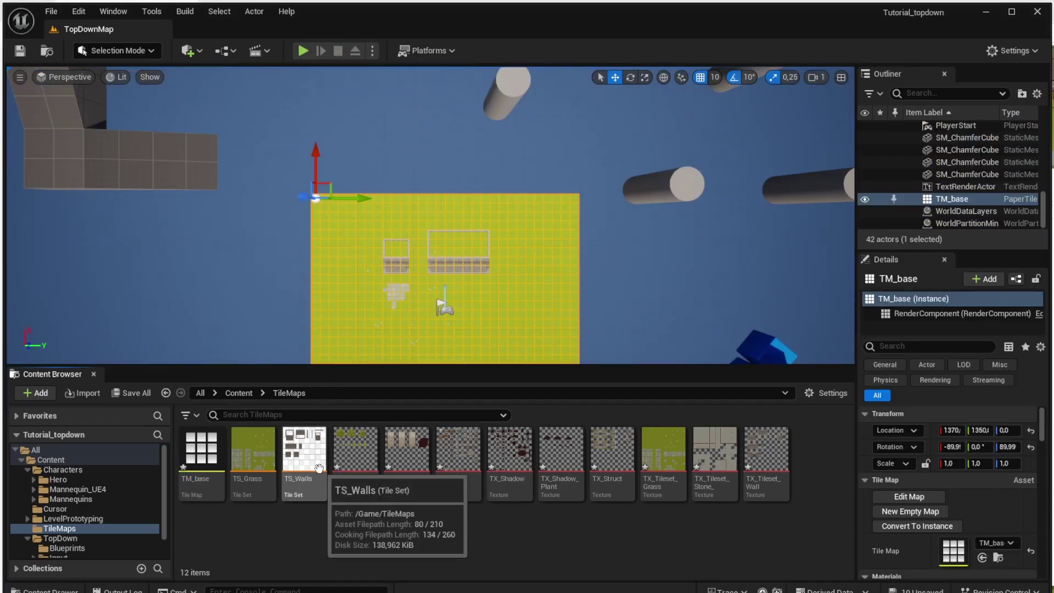
Open the TS_Walls tile set and add a full-tile box collision to wall tiles 33, 49 and 65
left_click(303, 455)
double_click(303, 449)
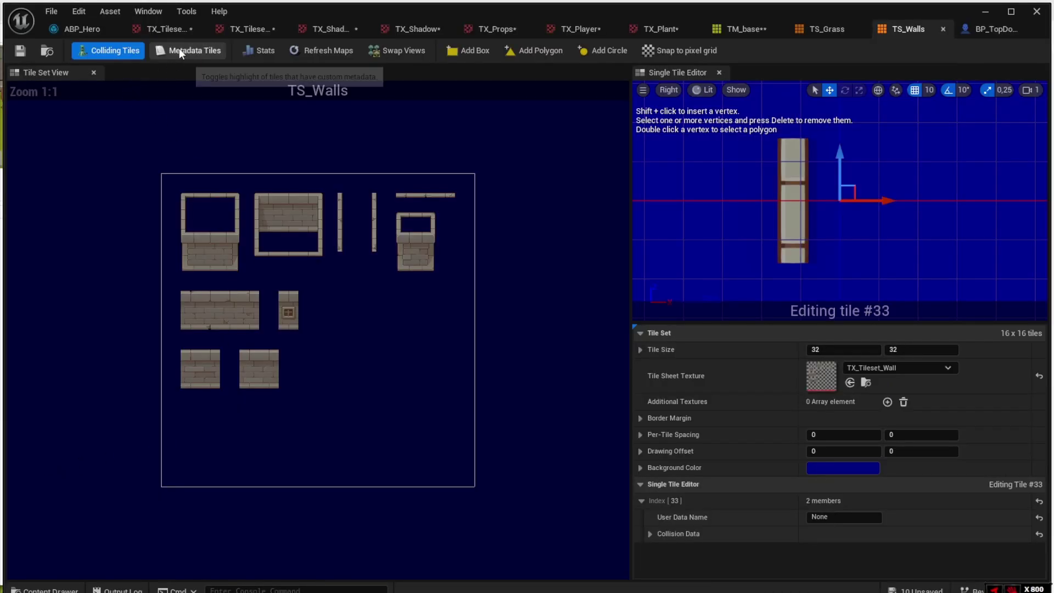
left_click(475, 50)
left_click(193, 246)
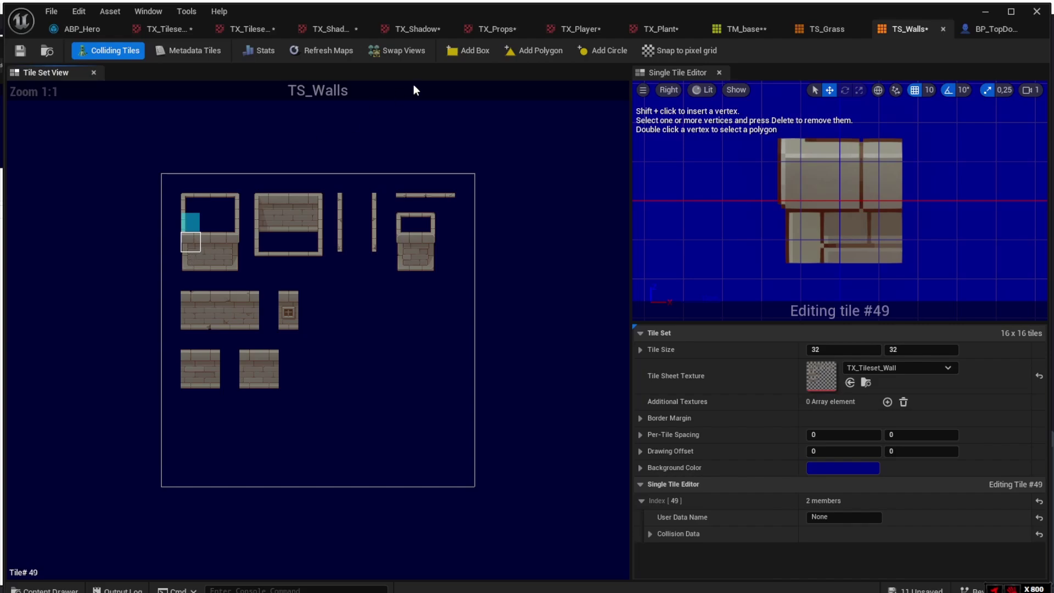
left_click(527, 49)
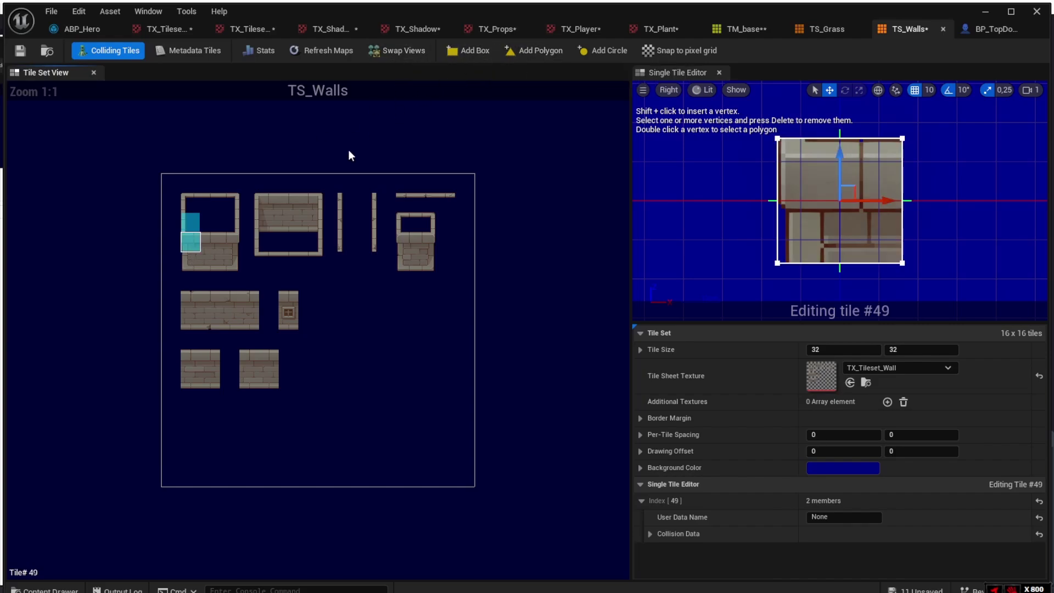
left_click(186, 262)
left_click(518, 46)
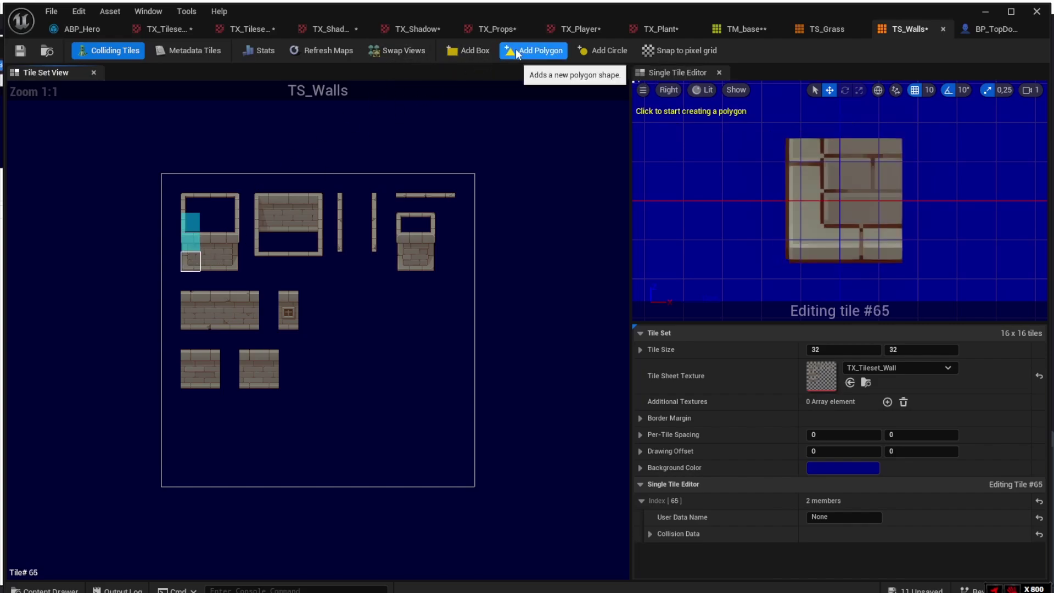
left_click(483, 51)
Add a full-tile box collision to the first building's front wall tiles 66, 67, 50 and 51
left_click(211, 262)
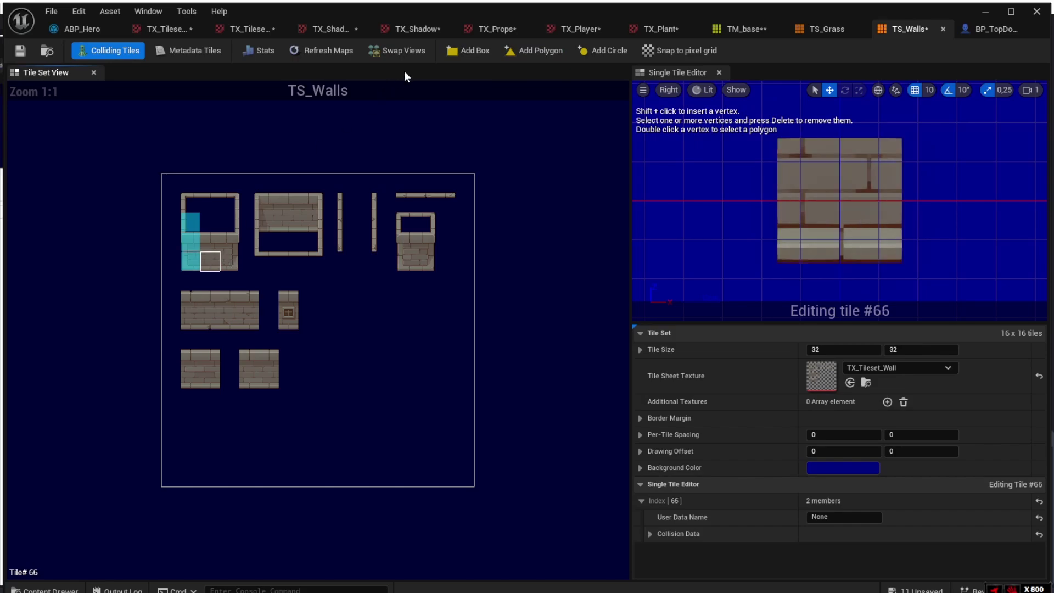
left_click(478, 51)
left_click(226, 262)
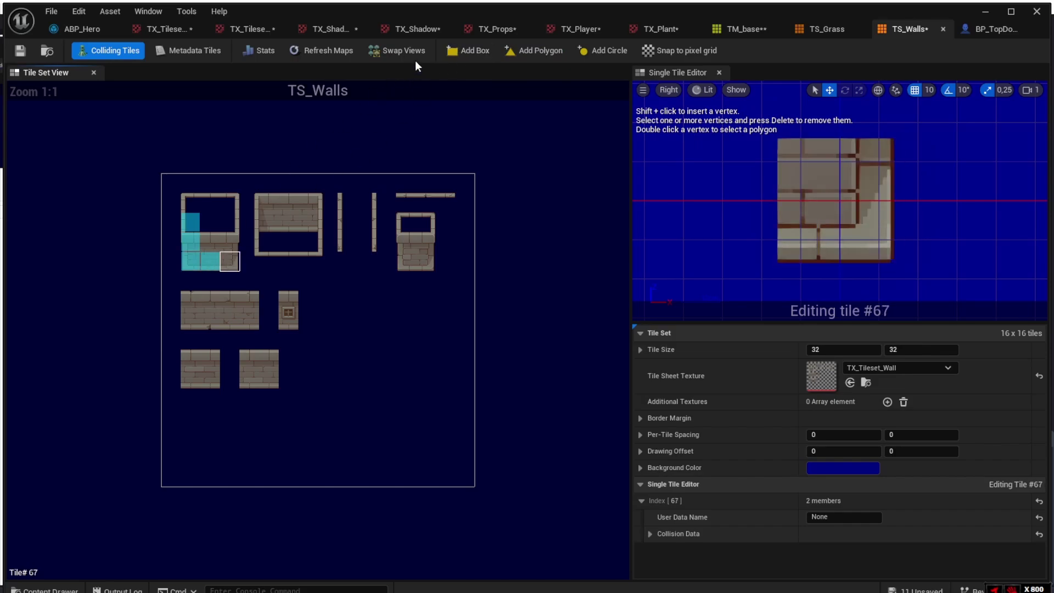
left_click(449, 53)
left_click(216, 241)
left_click(459, 49)
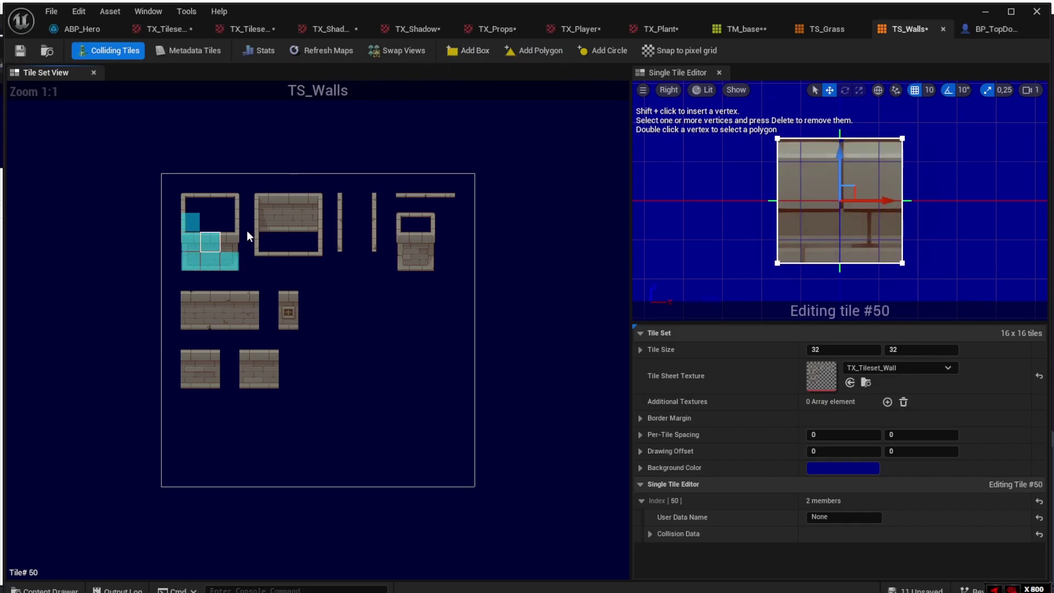
left_click(231, 242)
left_click(466, 51)
Add a full-tile box collision to the first building's remaining outline tiles 35, 19, 18 and 17
left_click(229, 225)
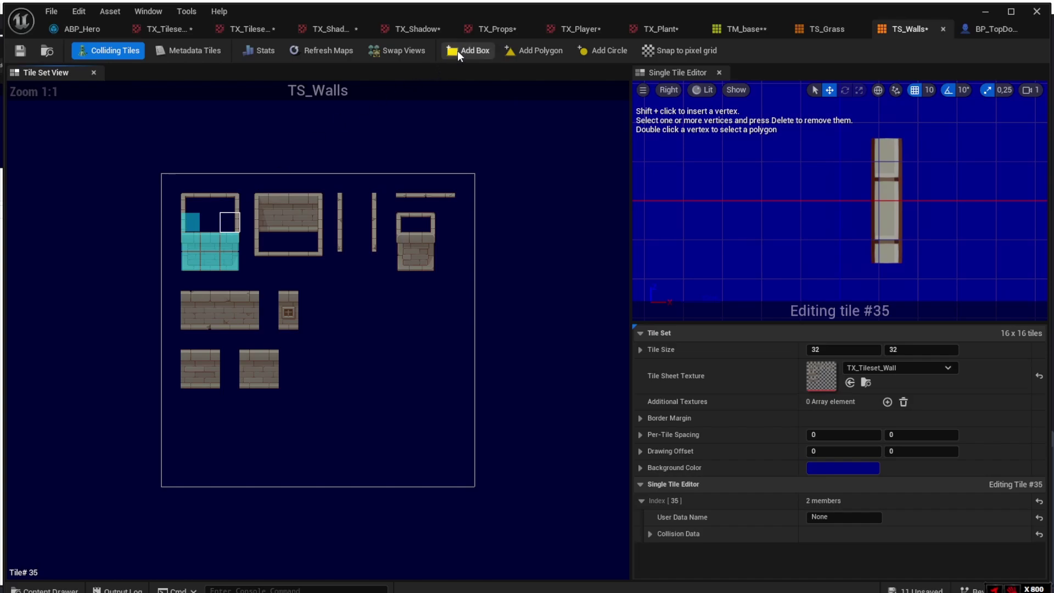
left_click(457, 50)
left_click(230, 210)
left_click(454, 50)
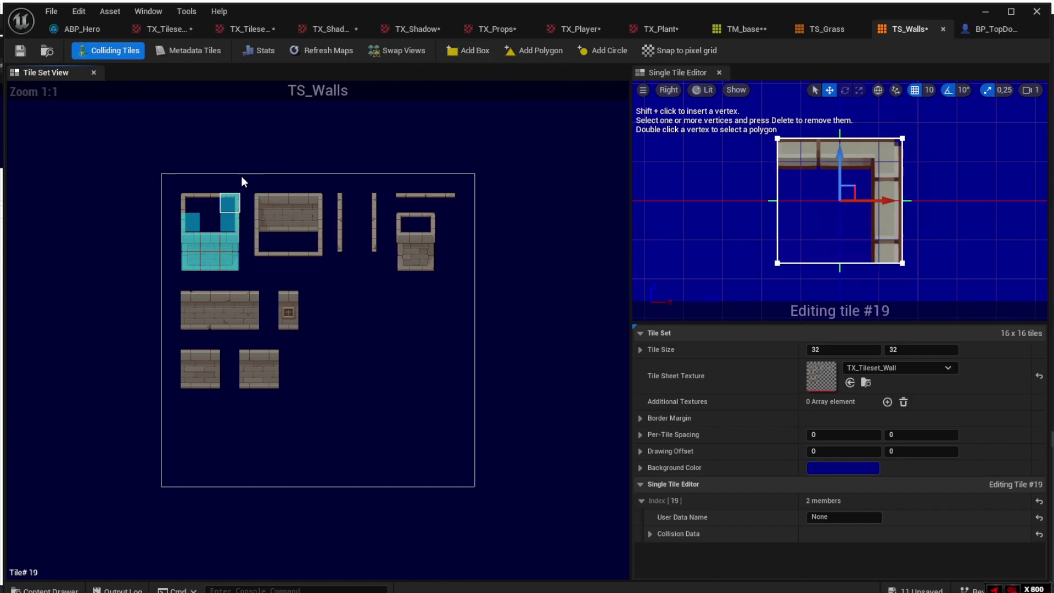
left_click(203, 206)
left_click(465, 50)
left_click(191, 203)
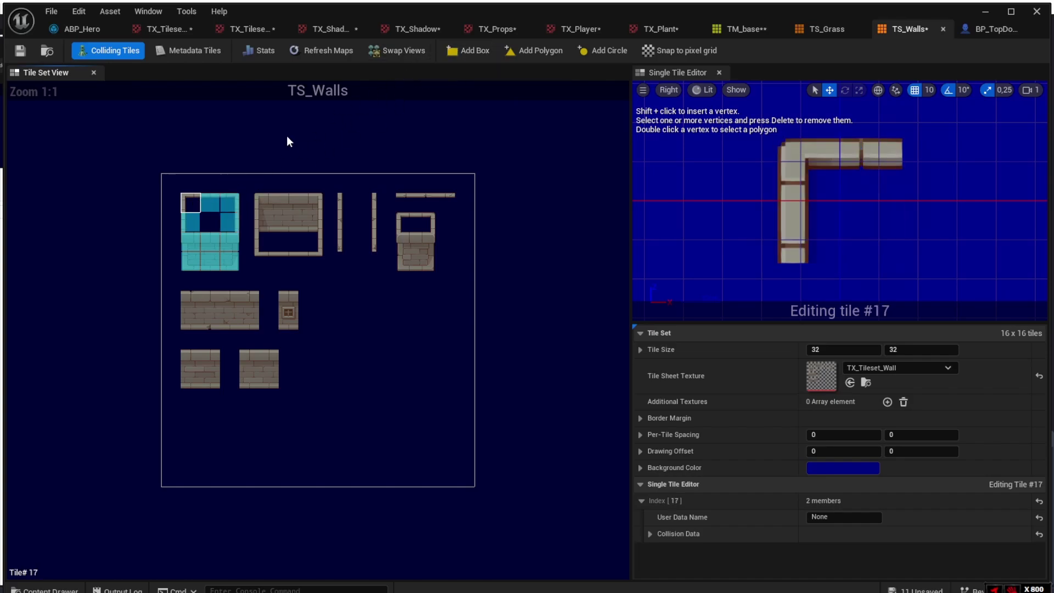
left_click(460, 51)
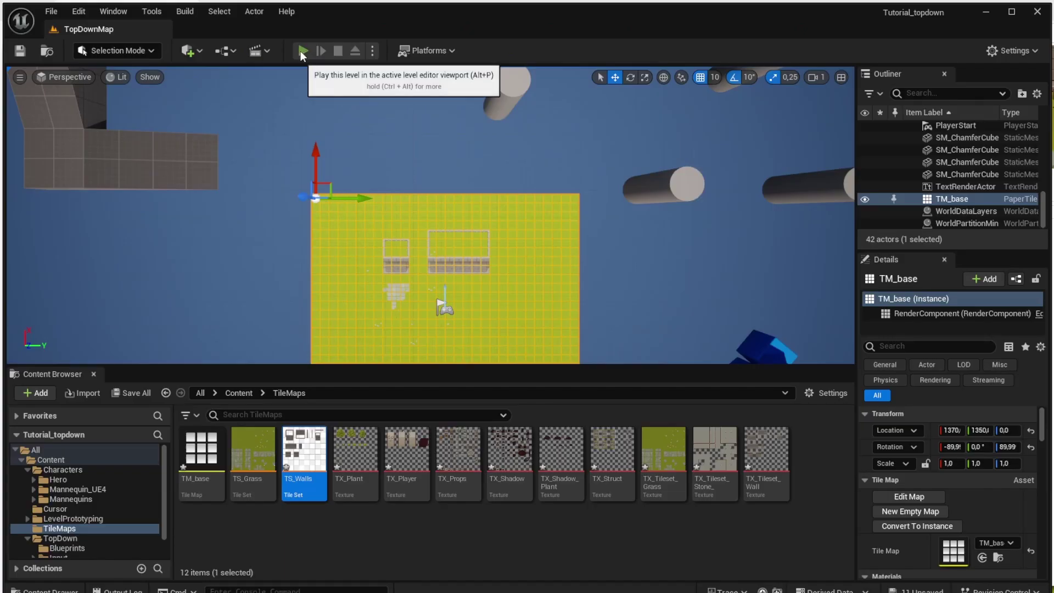
Play the level to test the character against the larger building's wall, and end the session
left_click(301, 50)
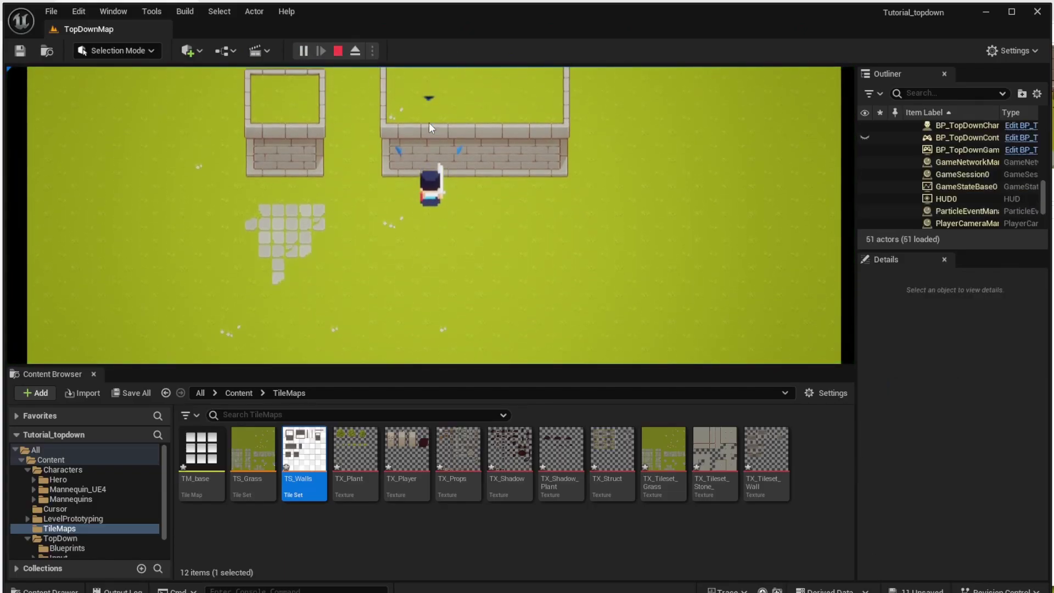
left_click(338, 50)
Open the TM_base tile map, enable the collision thickness override for the Walls layer at 50, and save the asset
left_click(213, 438)
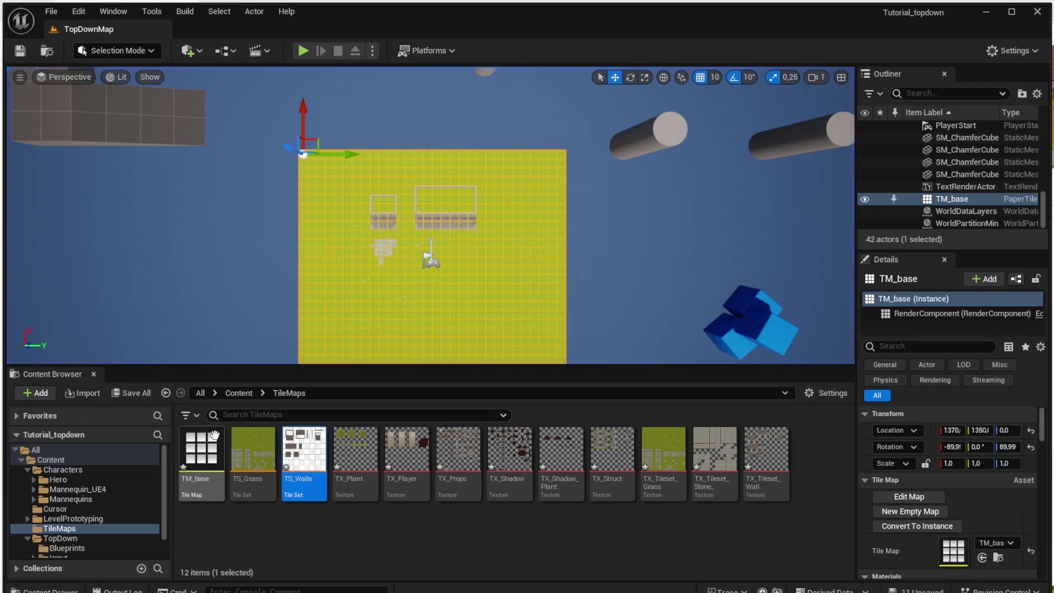
double_click(214, 436)
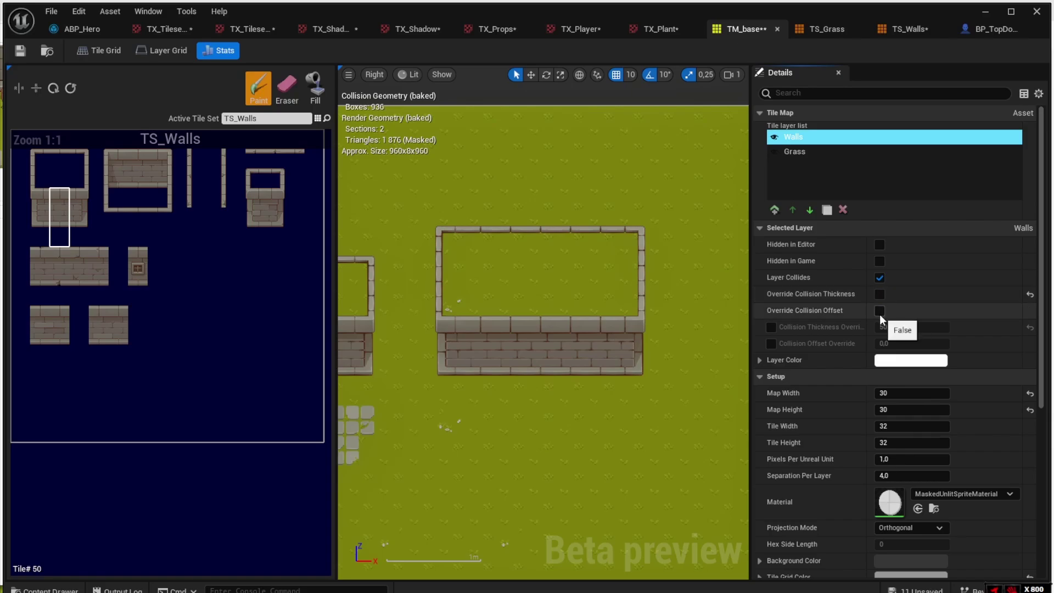
left_click(881, 278)
left_click(880, 277)
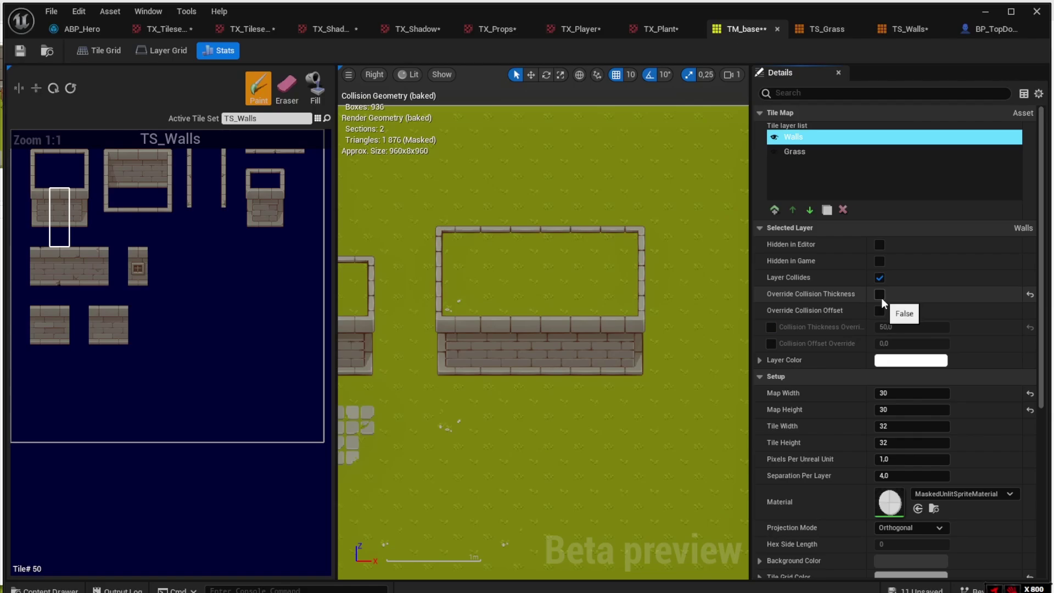
left_click(879, 295)
left_click(889, 324)
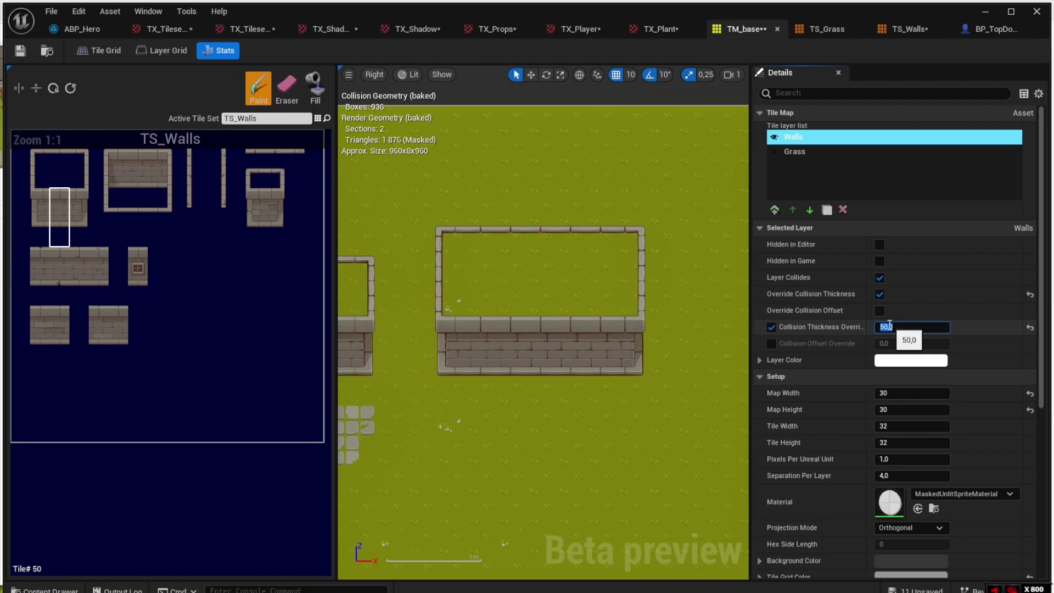
key("Return")
key("ctrl+s")
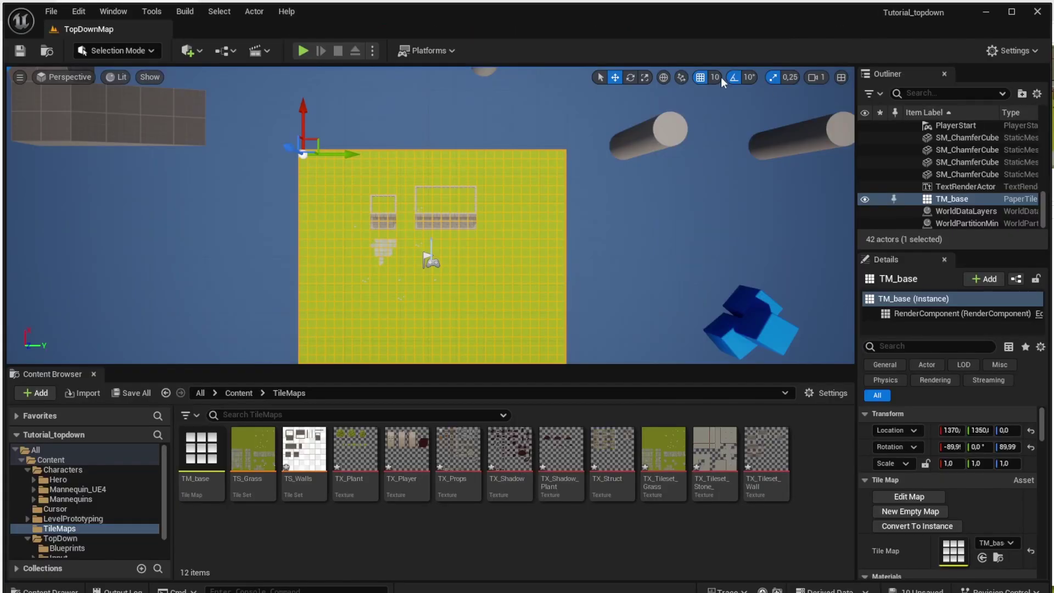
Play the level, walk the character up to and around the two walled buildings, and end the session
left_click(305, 50)
left_click(356, 97)
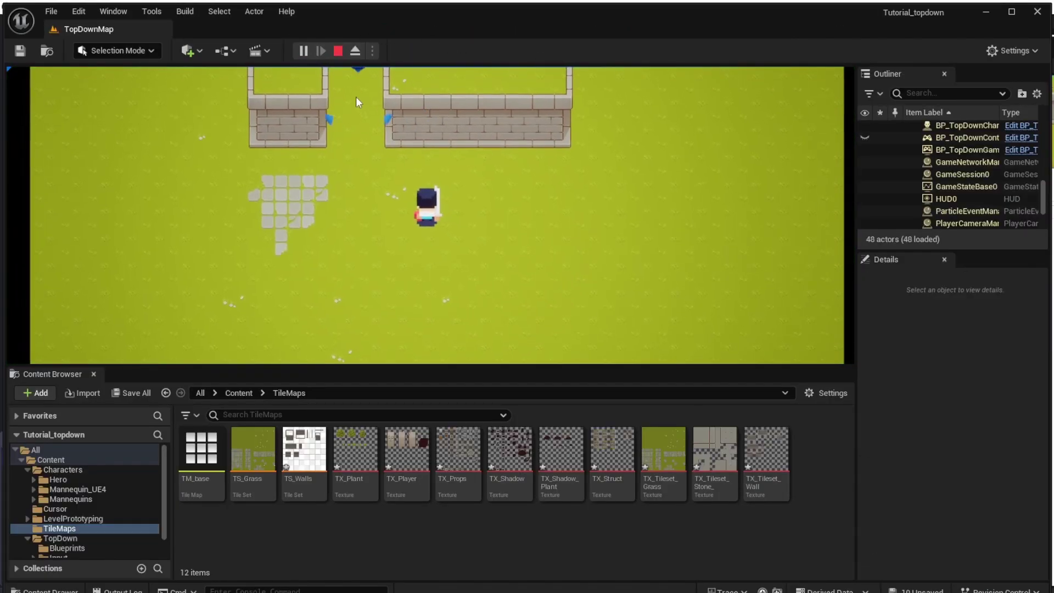
left_click(659, 107)
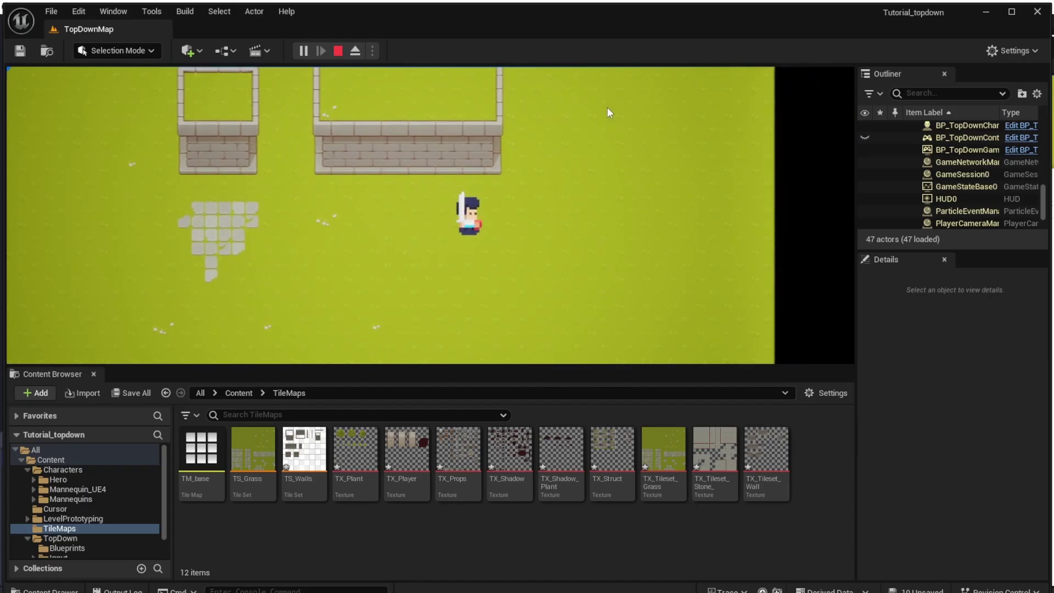
left_click(251, 88)
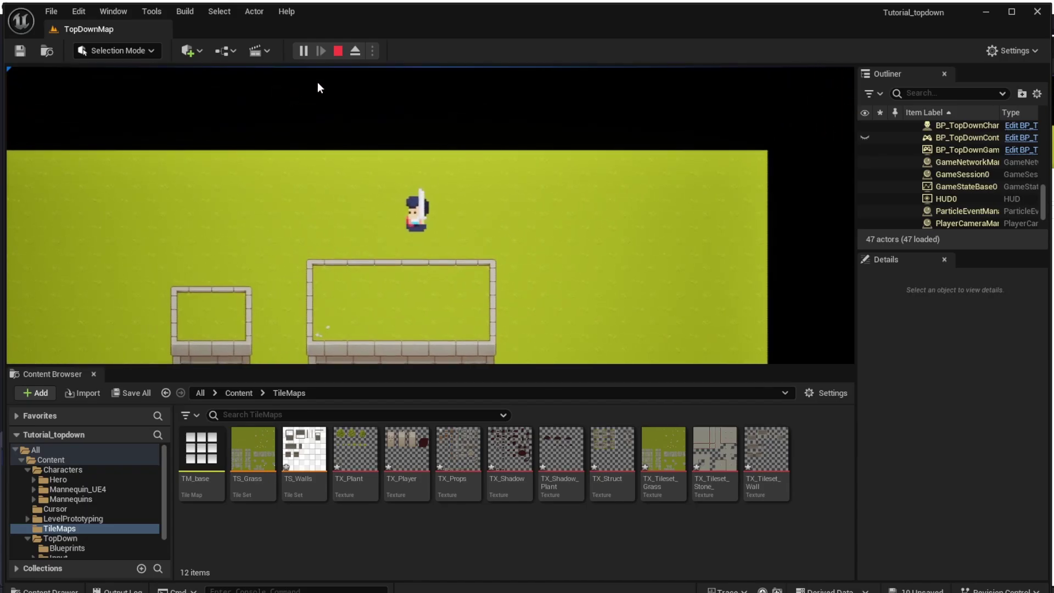
left_click(339, 51)
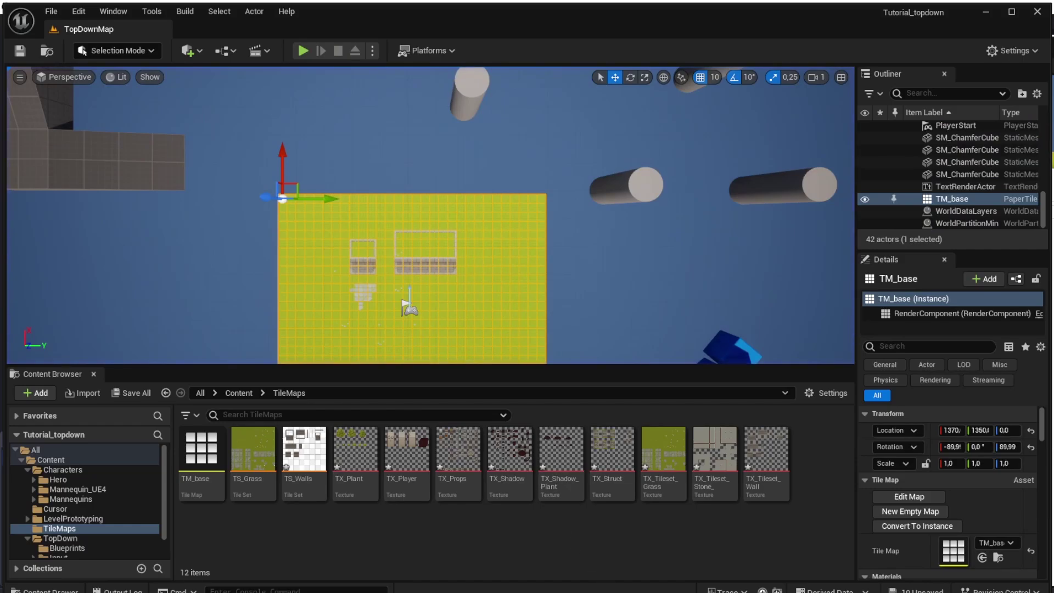
Open the BP_TopDownCharacter blueprint from the TopDown/Blueprints folder
left_click(67, 548)
left_click(91, 510)
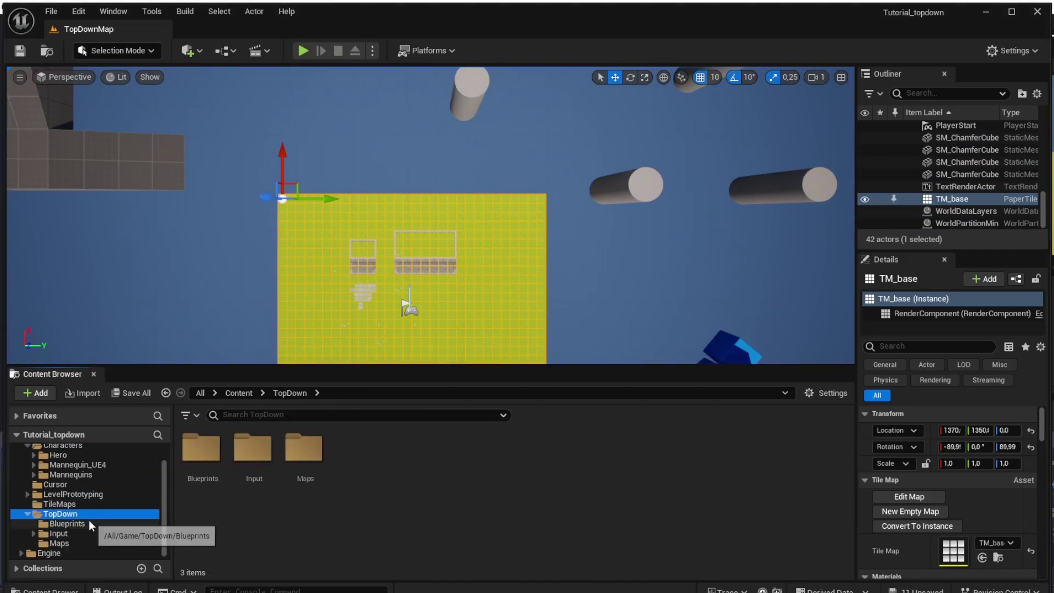
left_click(88, 523)
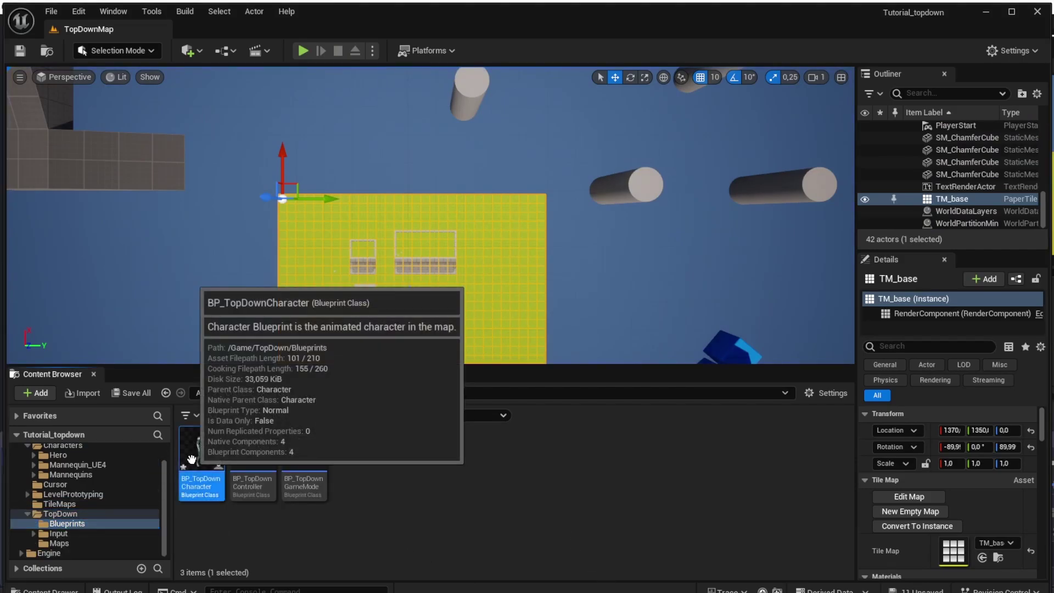
double_click(191, 460)
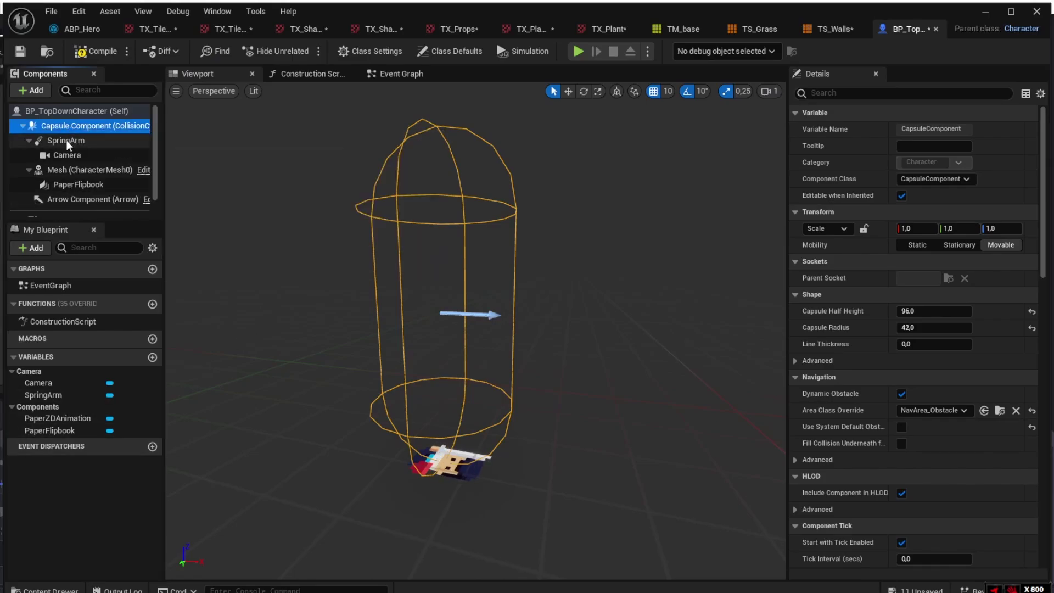
Show the character blueprint in Top view and reduce the capsule component's radius to fit the sprite more closely
left_click(235, 92)
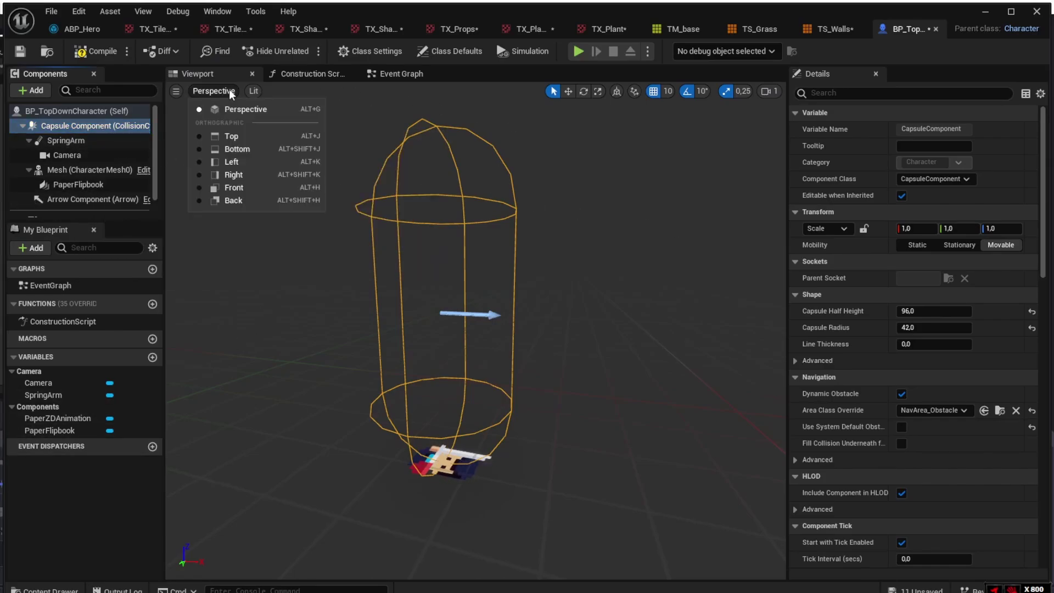
left_click(228, 137)
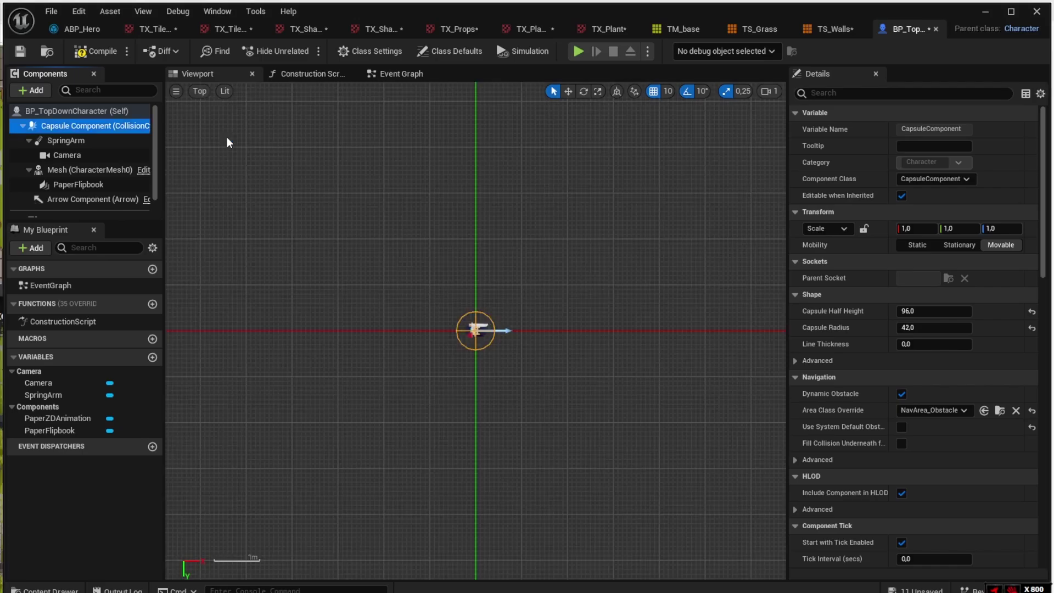
scroll(506, 284, "up", 5)
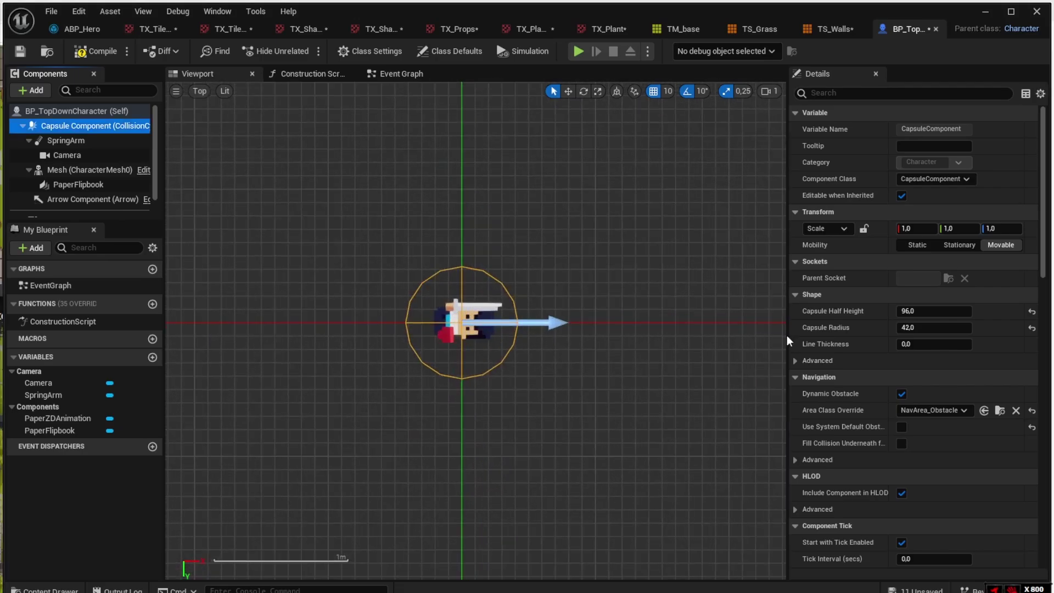
left_click_drag(932, 330, 891, 329)
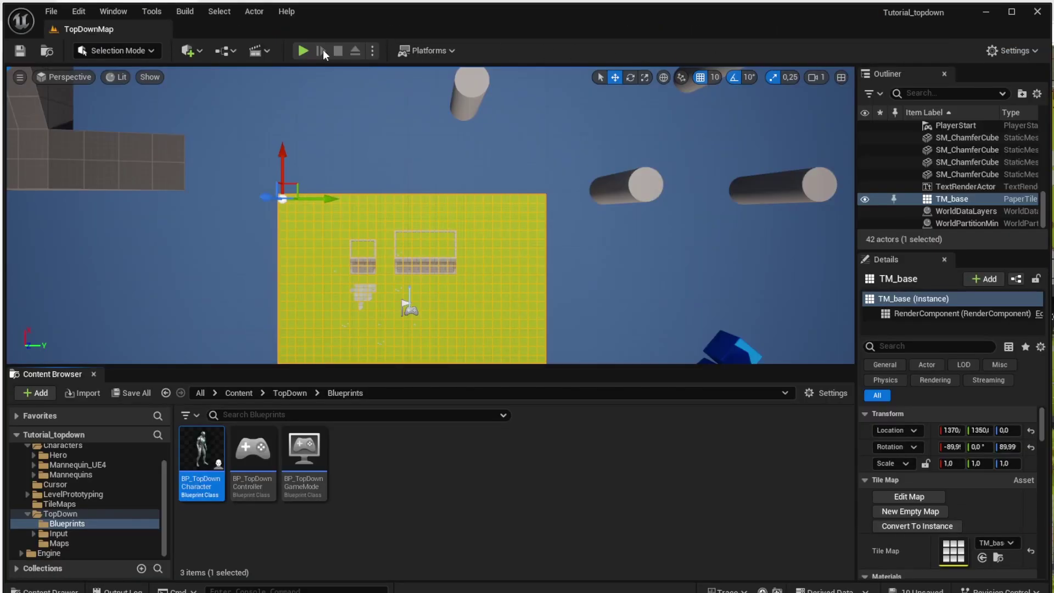
Play the level, walk the character to the right of the larger building, and end the session
left_click(302, 50)
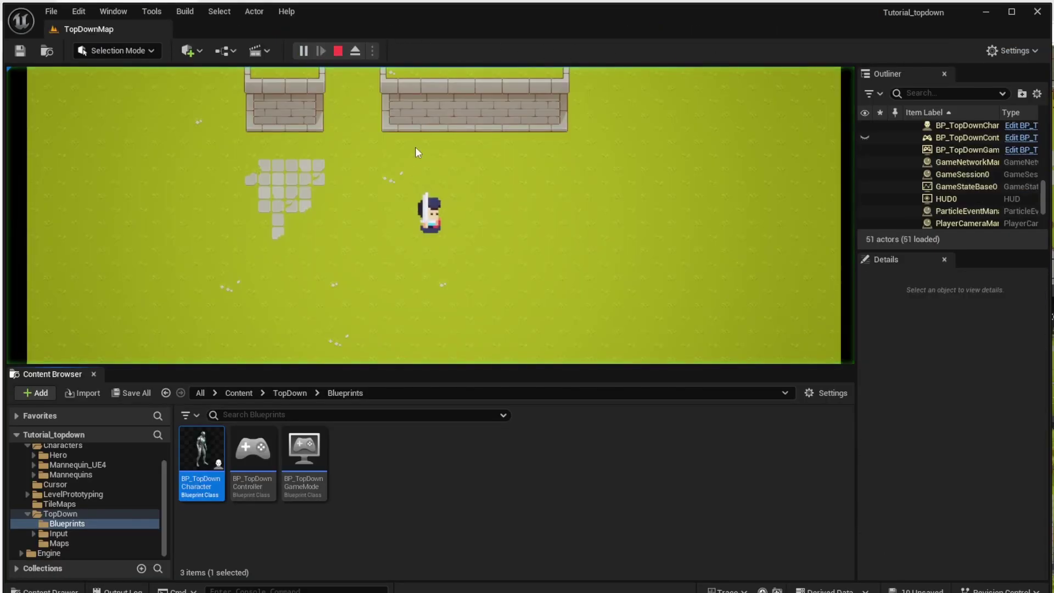
left_click(604, 96)
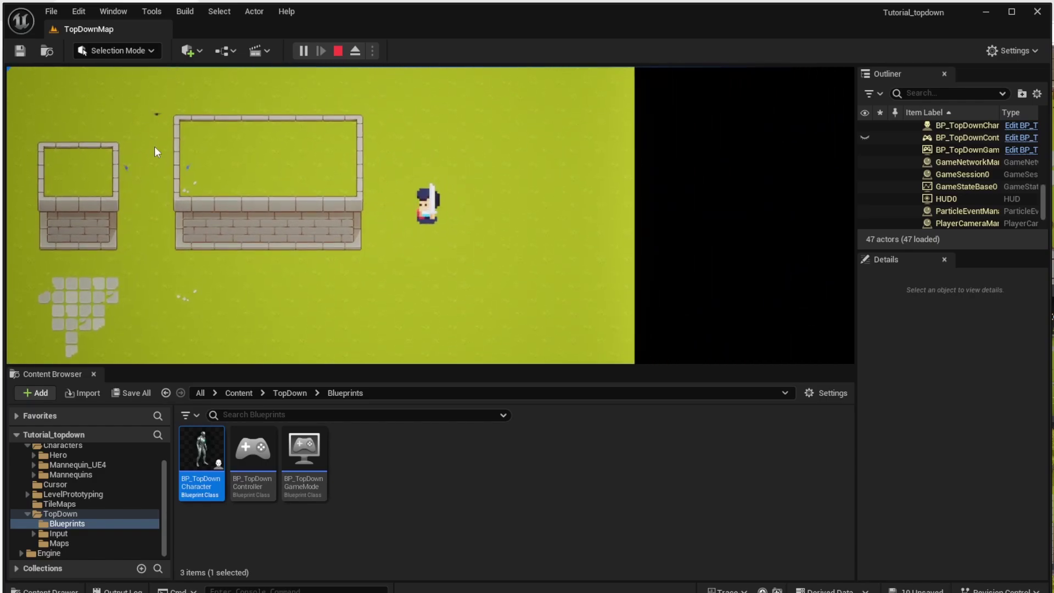
key("Escape")
Turn on the Navigation display in the level viewport and examine the navigation mesh around the two buildings
left_click(149, 77)
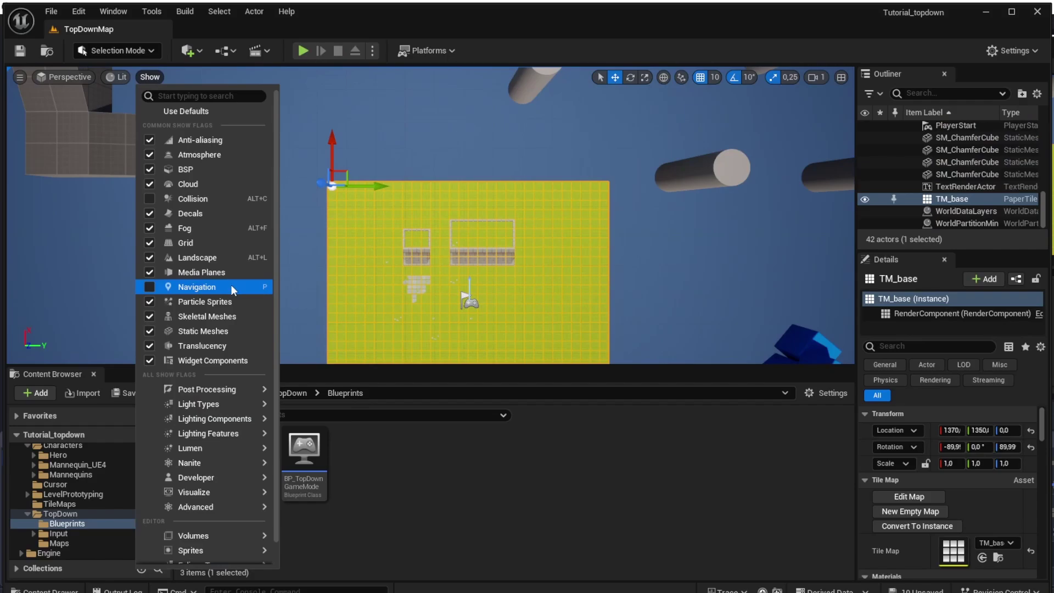
left_click(232, 285)
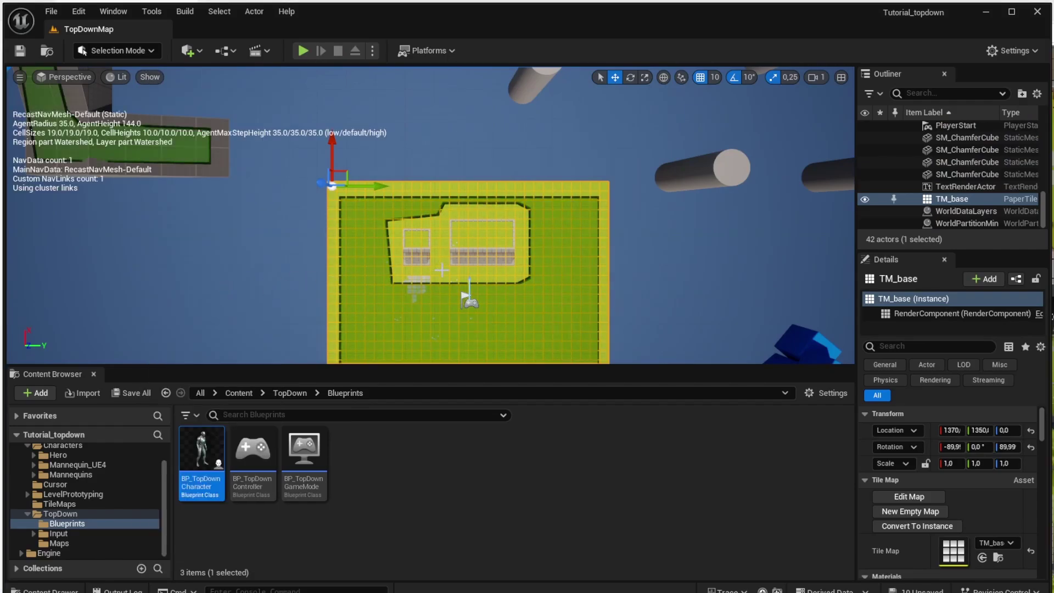
scroll(430, 216, "up", 3)
right_click_drag(430, 215, 439, 186)
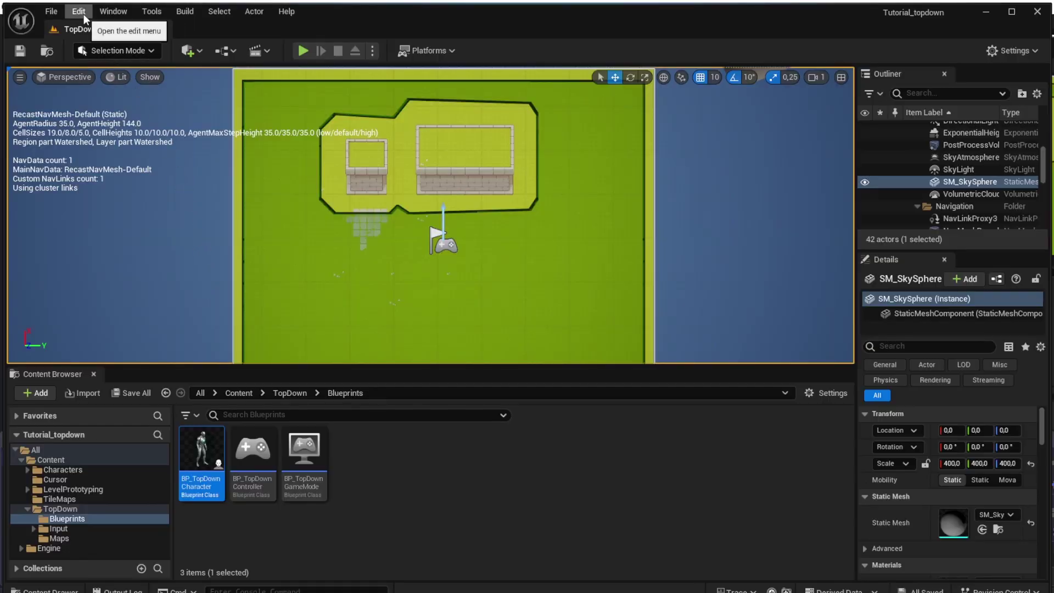
Open the Navigation System page of the Project Settings and go to its Agents section
left_click(82, 16)
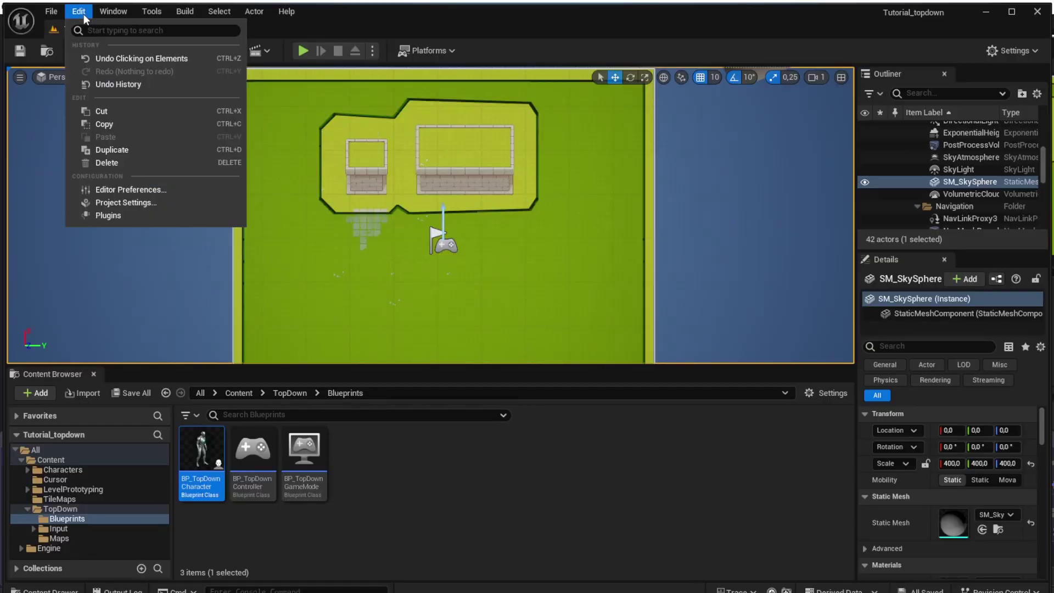
left_click(138, 203)
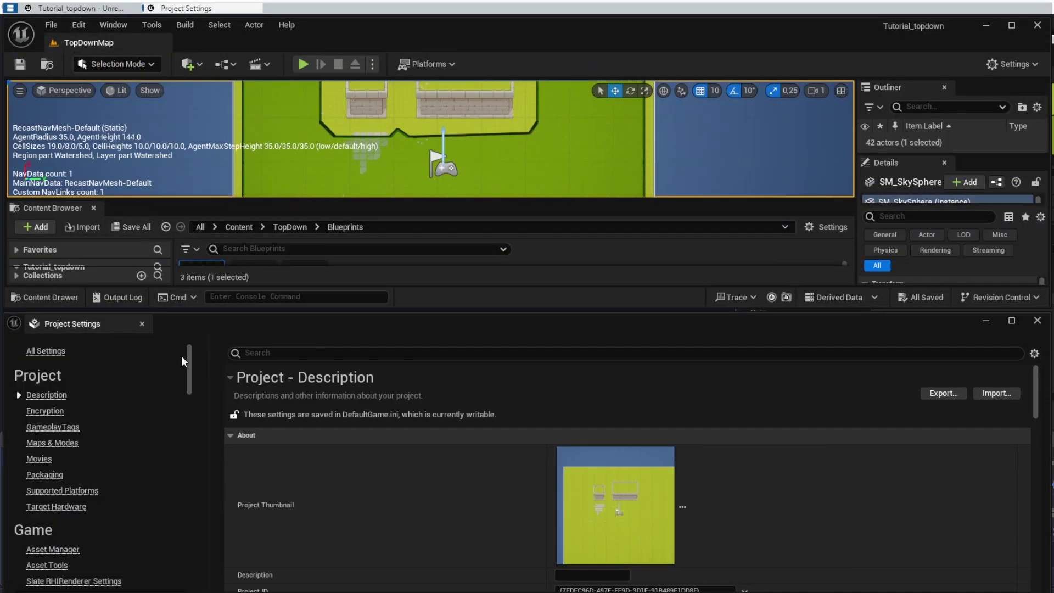
left_click_drag(188, 362, 195, 433)
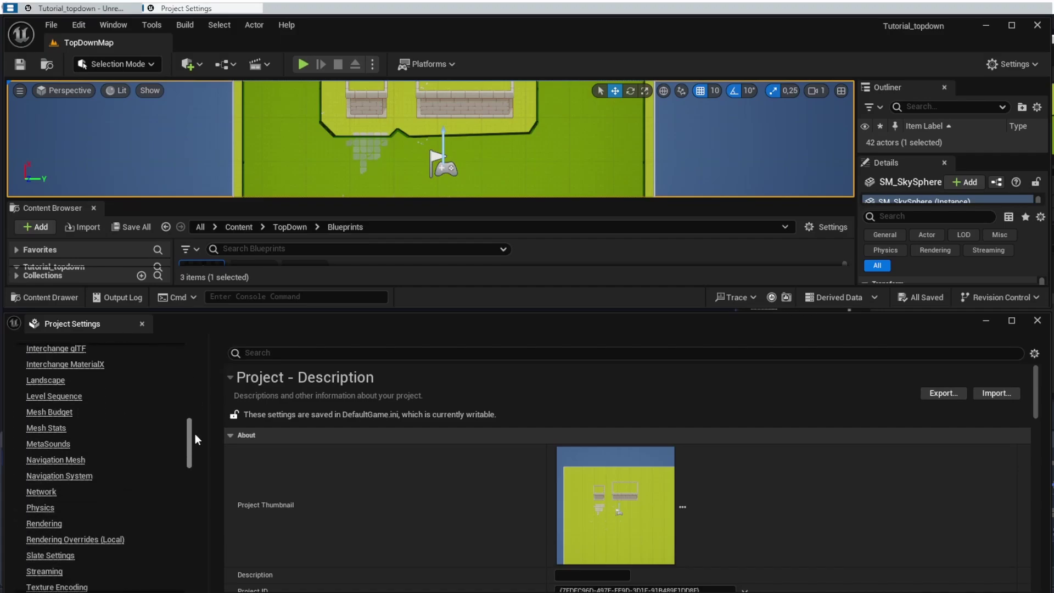
left_click(56, 477)
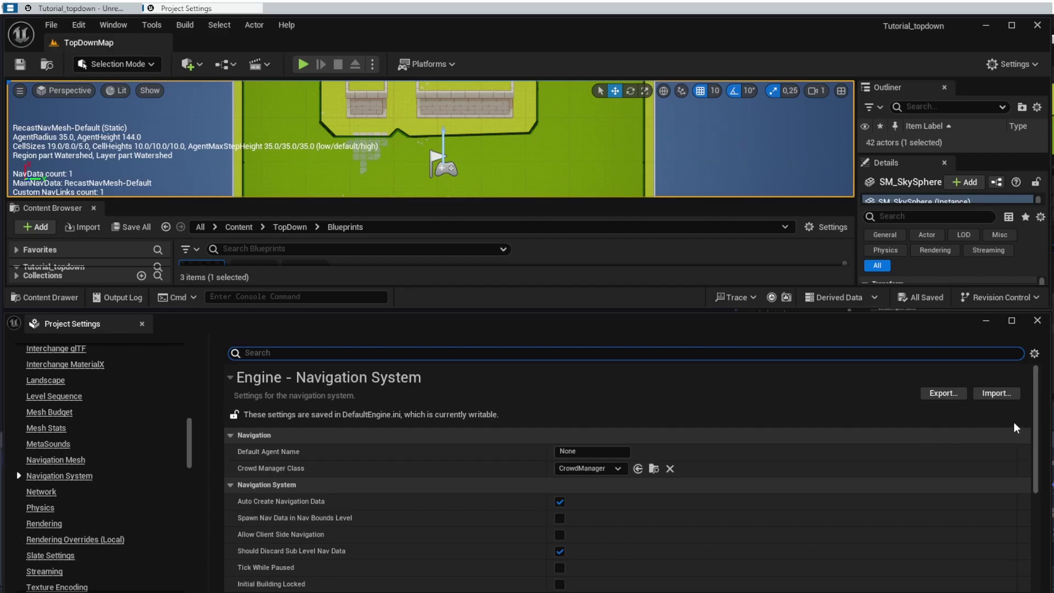
left_click_drag(1036, 428, 1041, 507)
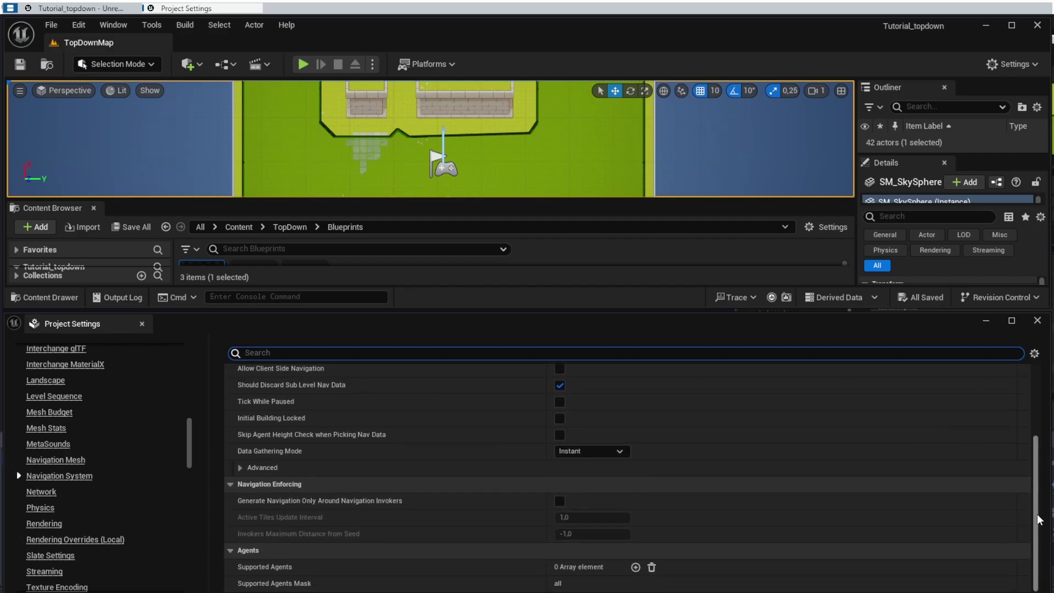
Add a supported navigation agent and set its Nav Agent Radius to 5, accepting the world partition notice
left_click(635, 567)
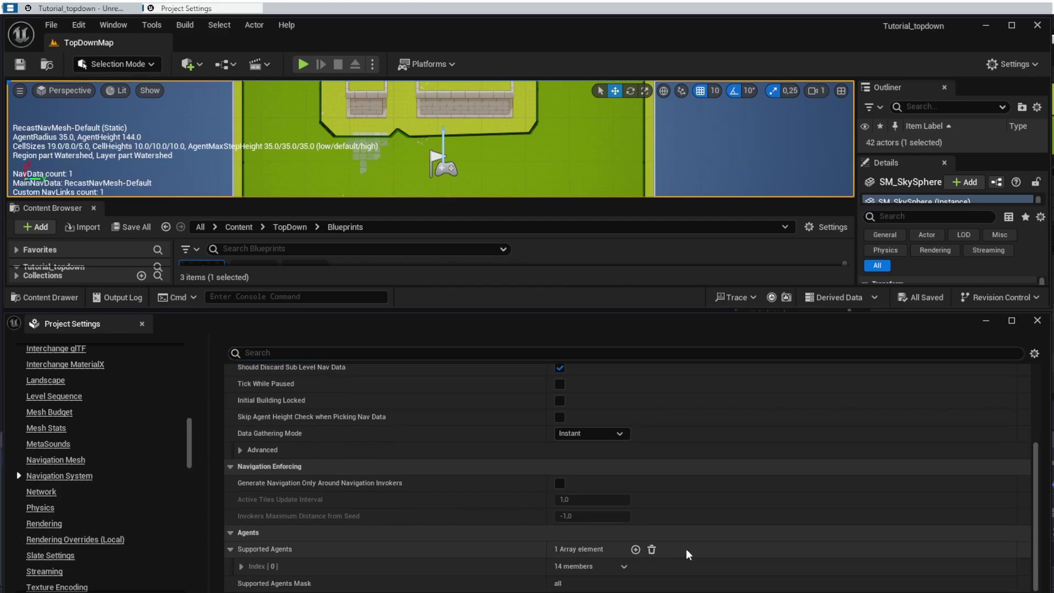
left_click(241, 565)
scroll(577, 525, "down", 5)
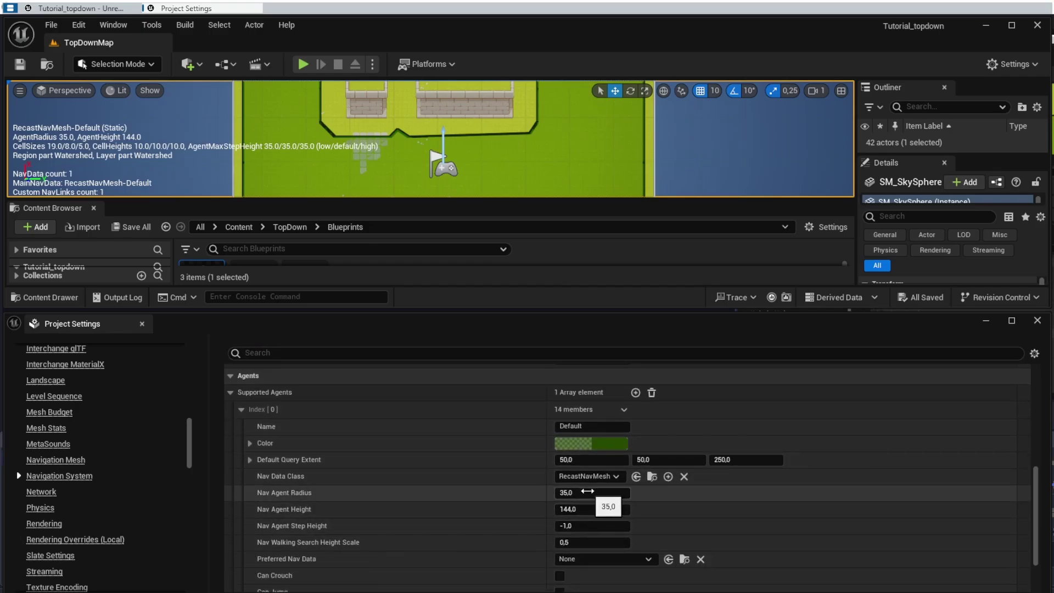
left_click(589, 491)
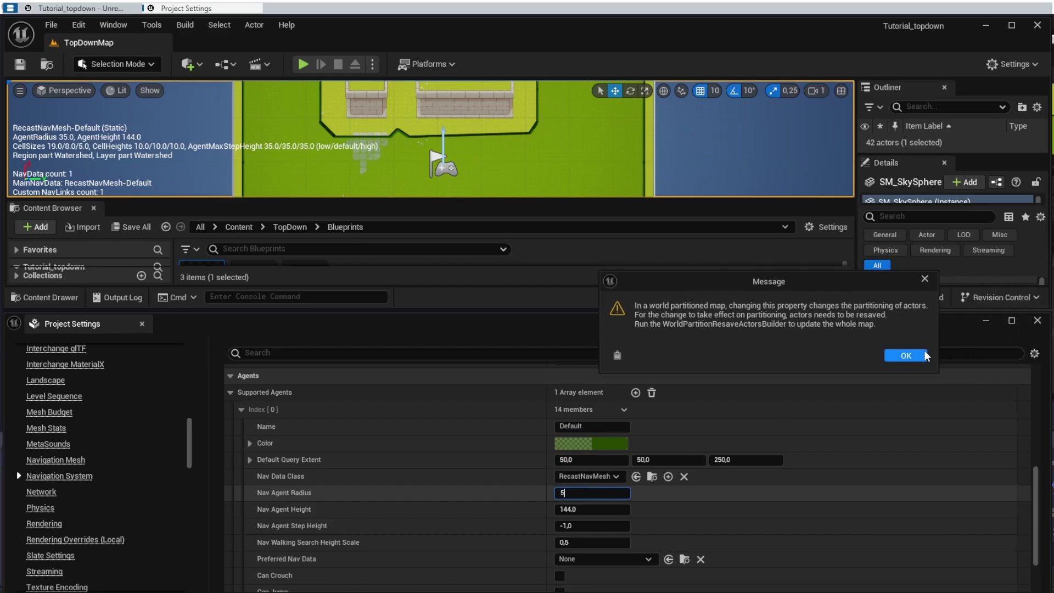
left_click(925, 354)
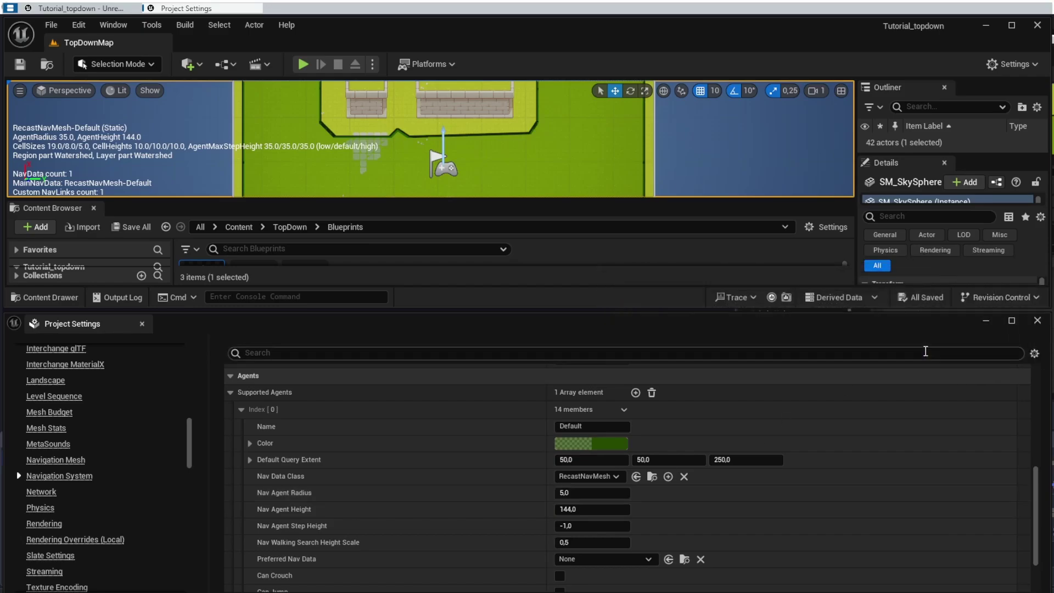
Close the Project Settings and rebuild the level's navigation paths
left_click(1038, 324)
left_click(194, 12)
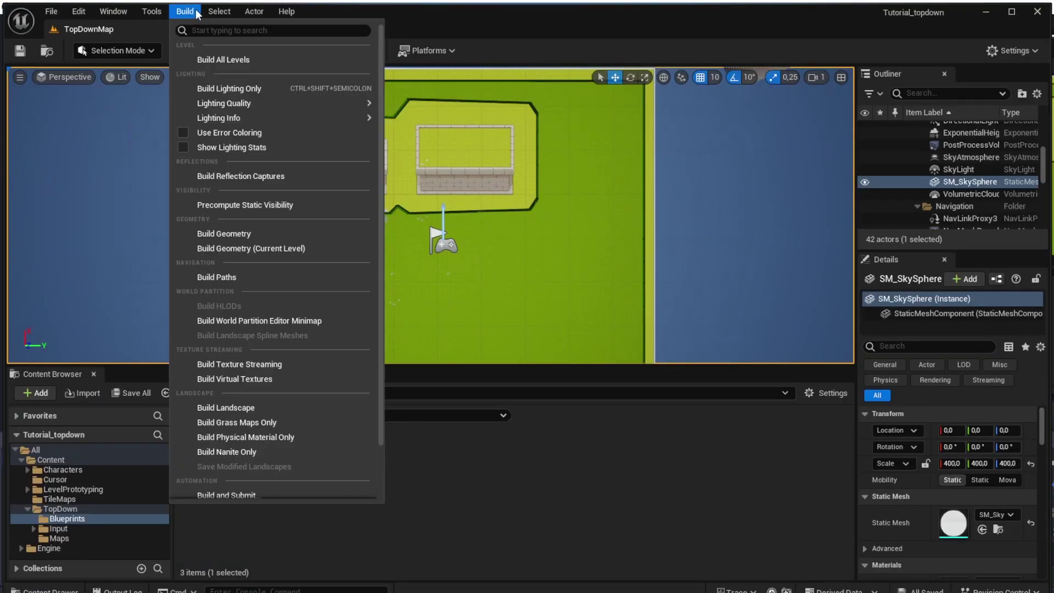
left_click(249, 279)
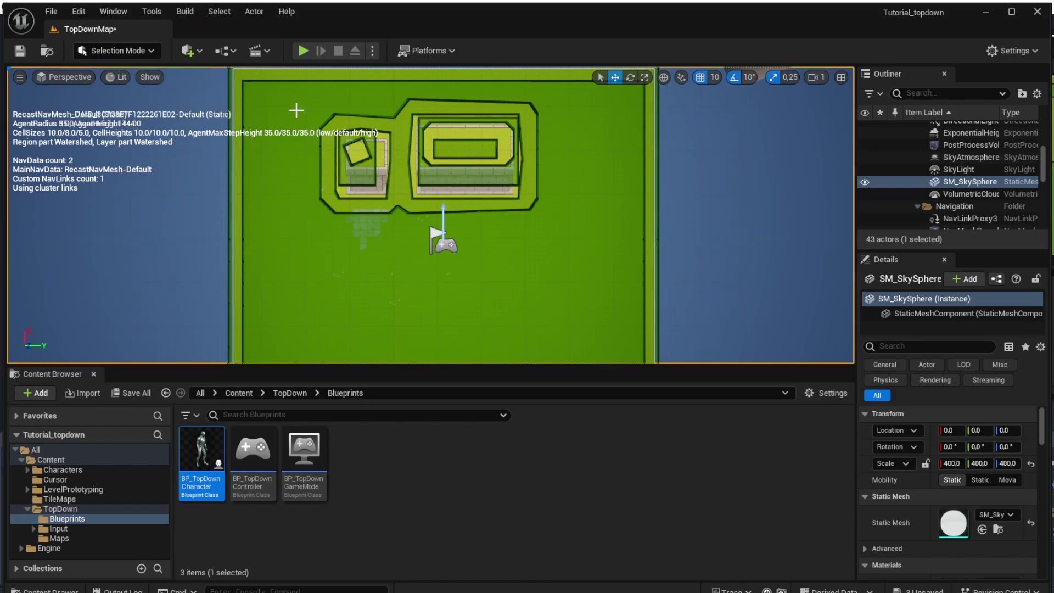
Play the level and walk the character closely around the larger building toward the gap between both buildings
left_click(302, 51)
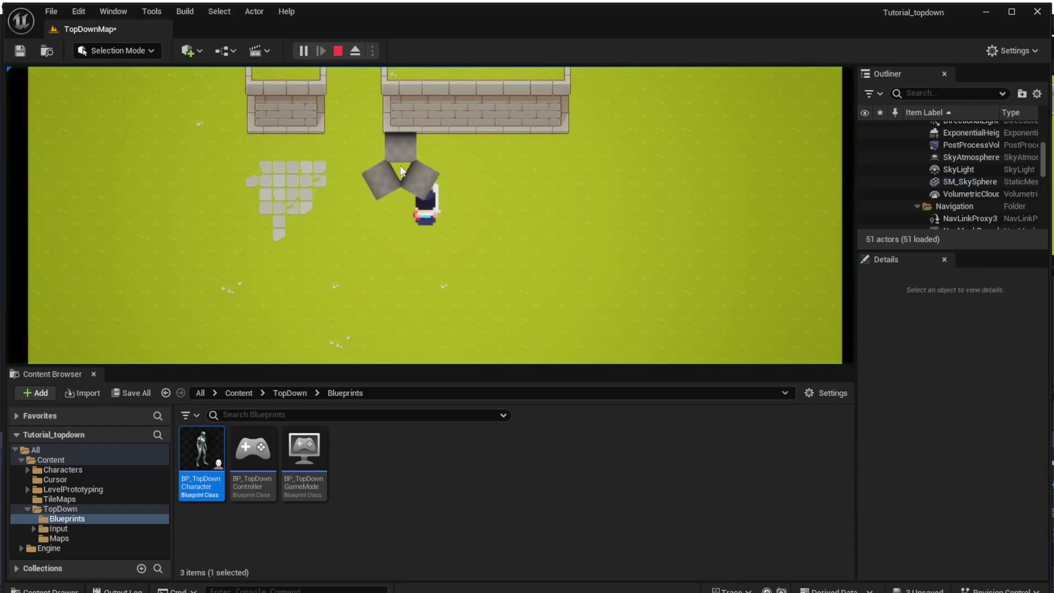
left_click(742, 170)
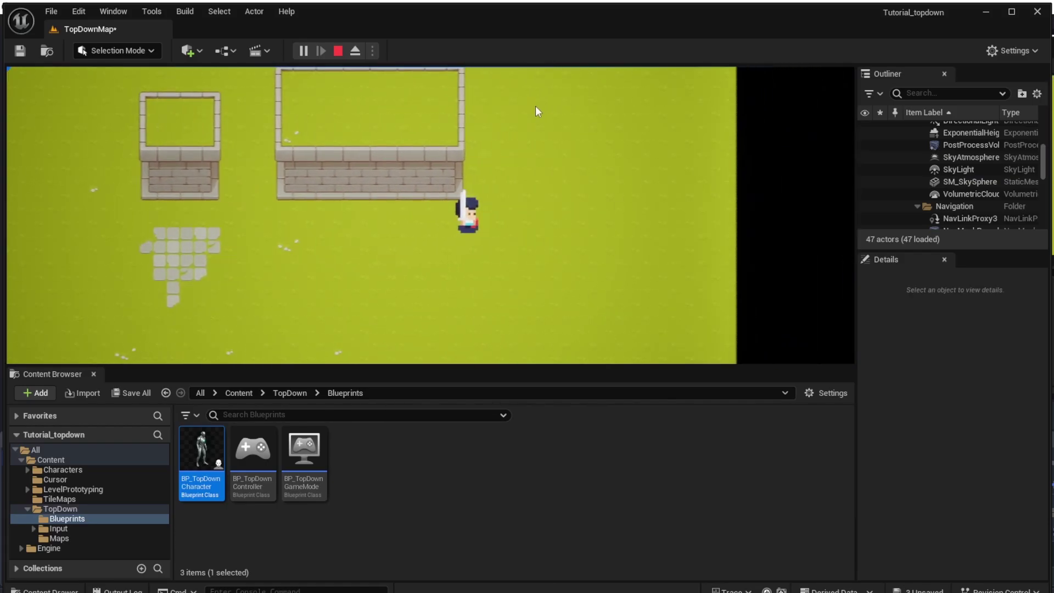
left_click(537, 111)
left_click(222, 264)
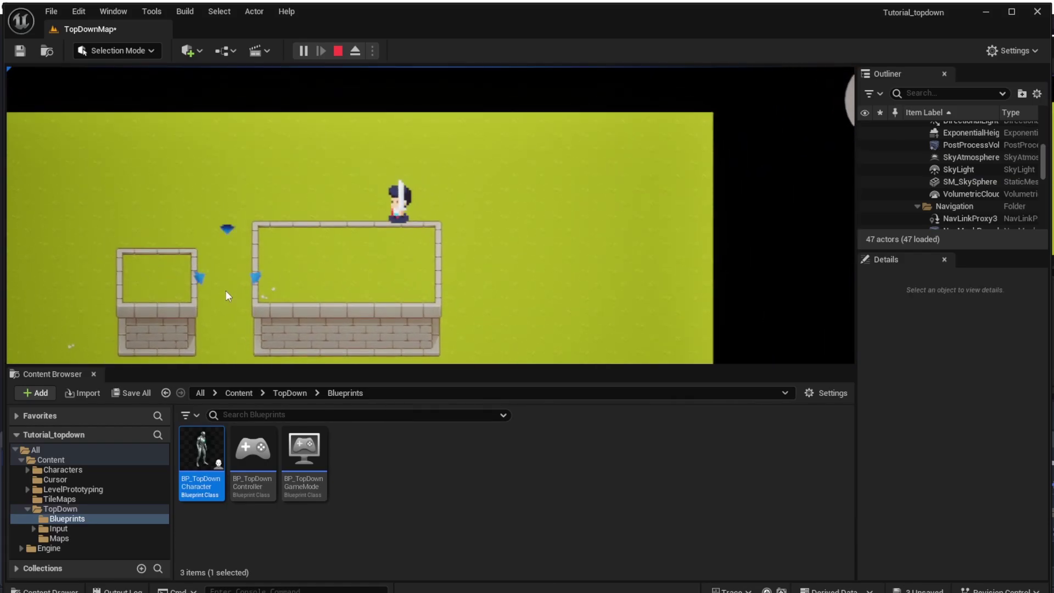